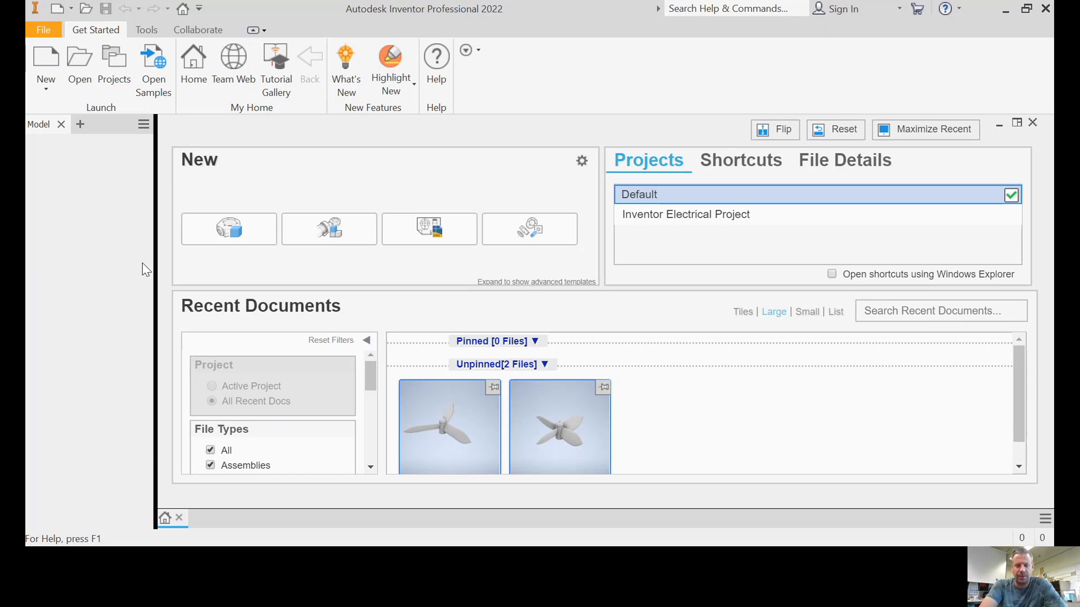
Create a new part, Part4, from the en-US Metric Standard (mm).ipt template.
{"action": "left_click", "coordinate": [47, 62]}
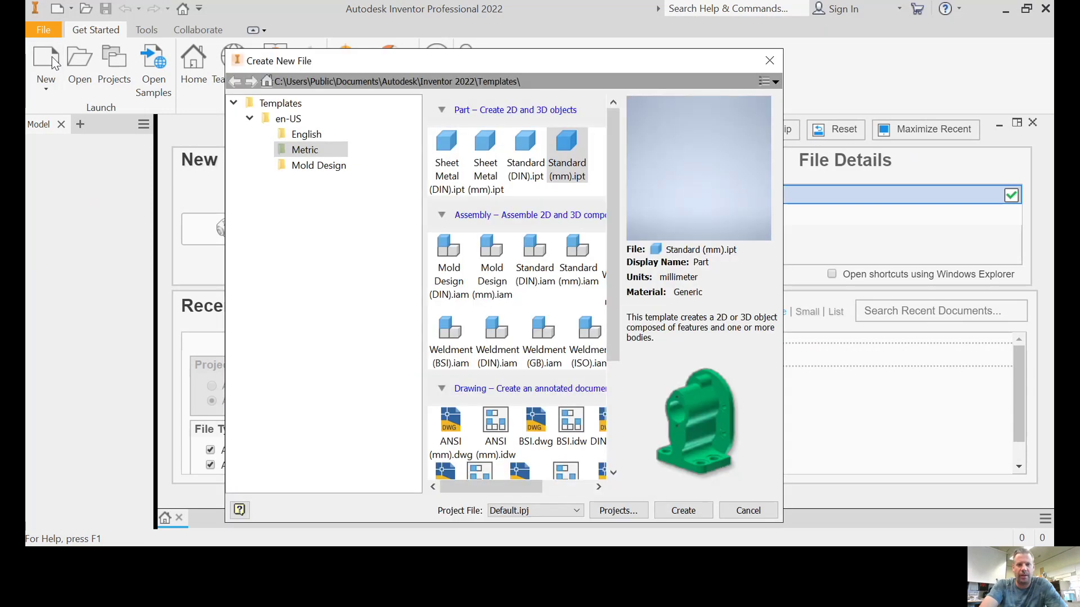
{"action": "double_click", "coordinate": [265, 123]}
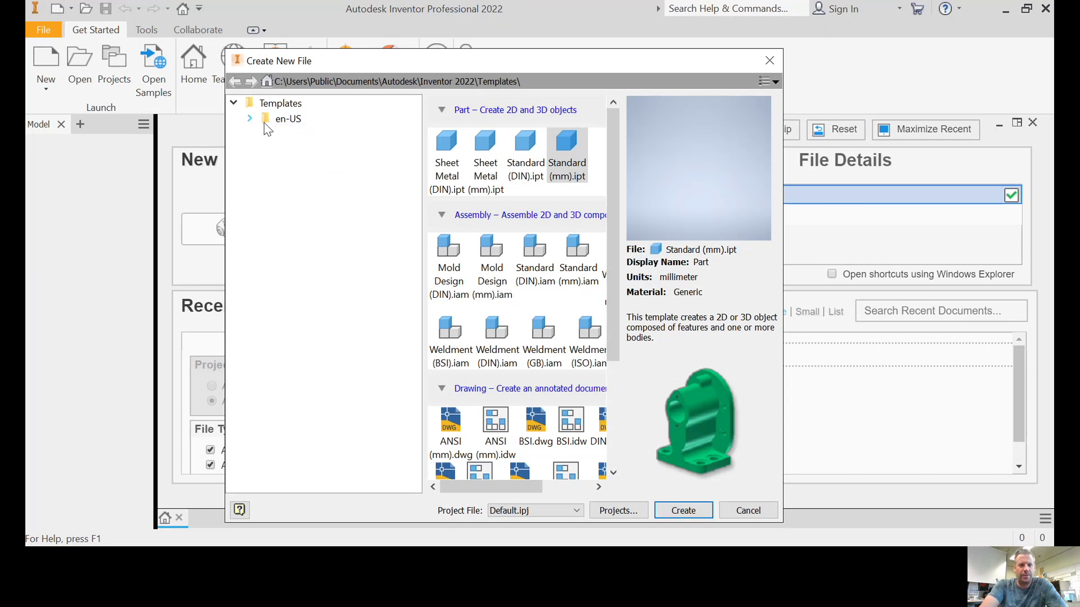
{"action": "left_click", "coordinate": [282, 119]}
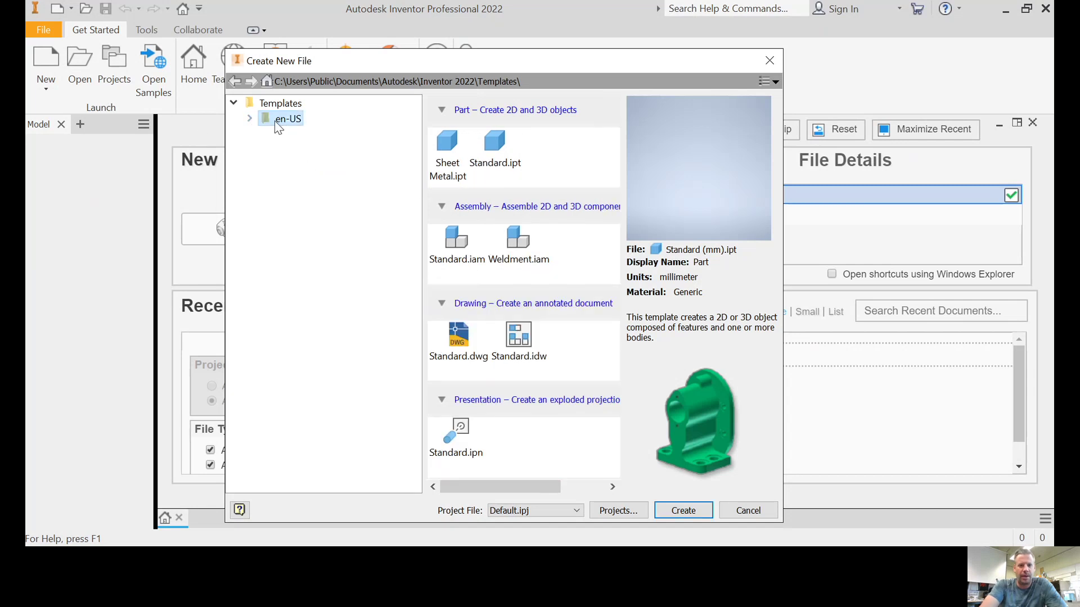
{"action": "left_click", "coordinate": [250, 118]}
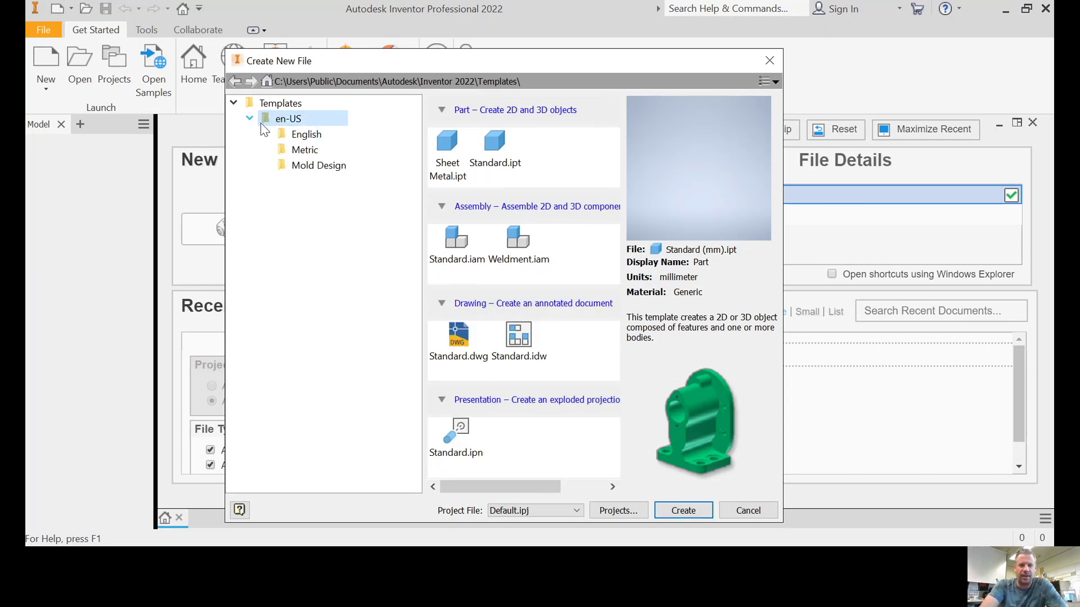
{"action": "left_click", "coordinate": [310, 150]}
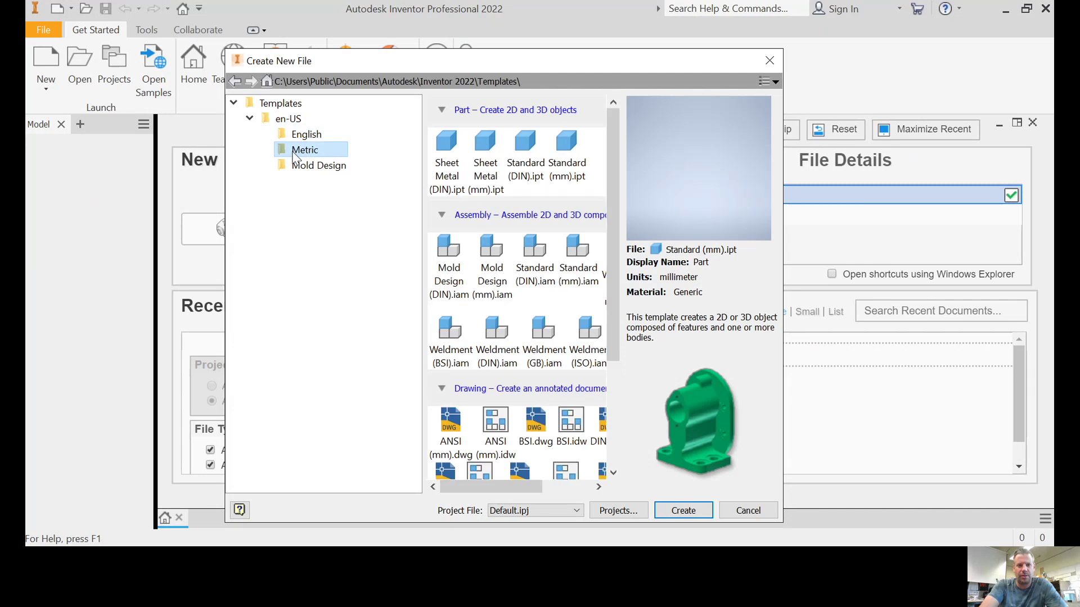
{"action": "double_click", "coordinate": [572, 147]}
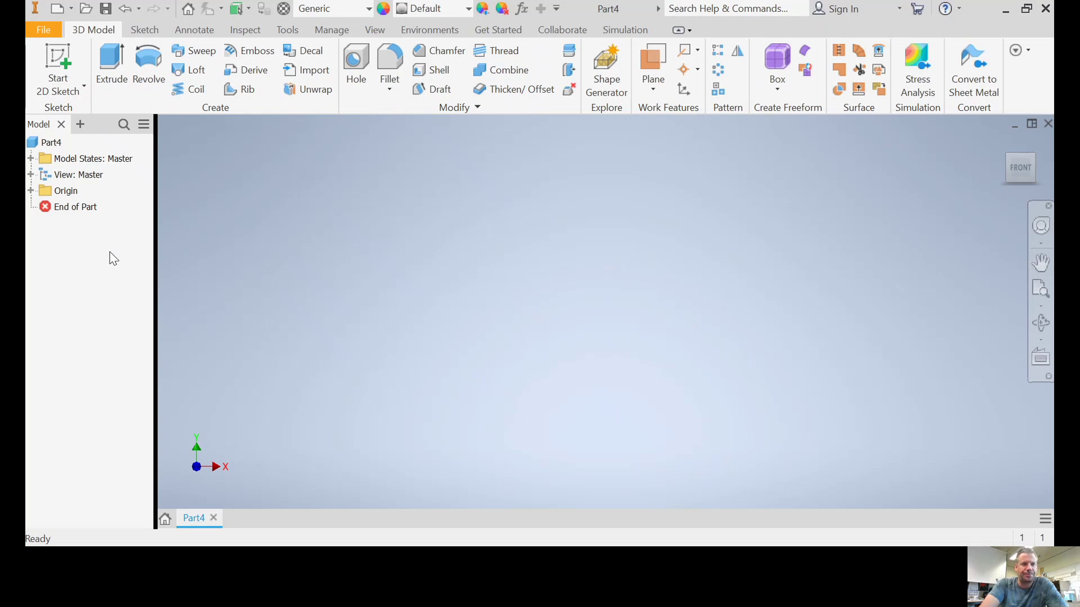
Draw a 10 mm diameter centre-point circle at the origin on the XY plane and finish Sketch1.
{"action": "left_click", "coordinate": [61, 69]}
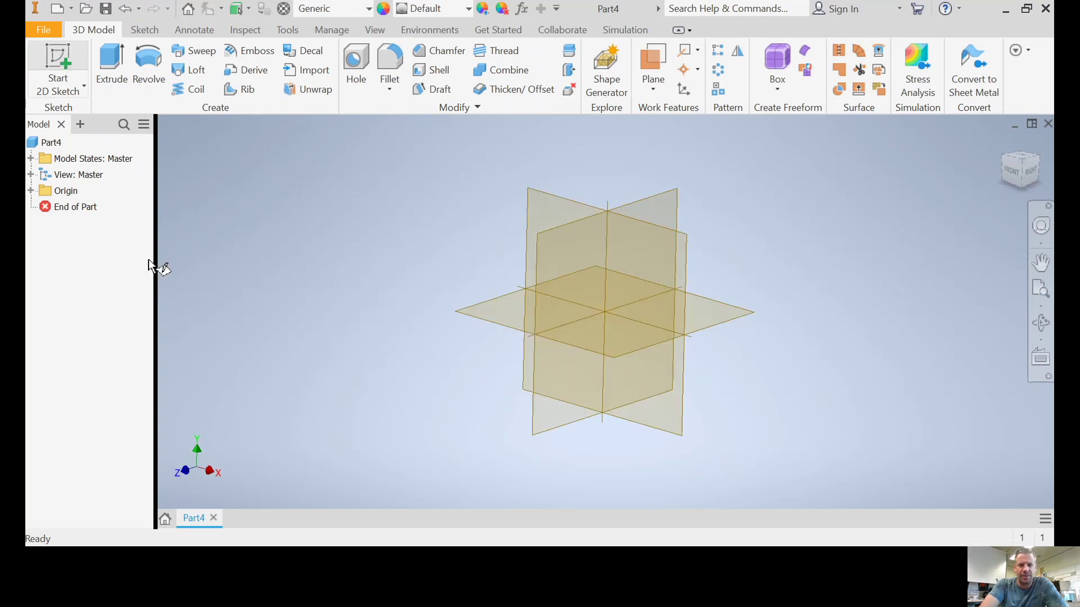
{"action": "left_click", "coordinate": [651, 257]}
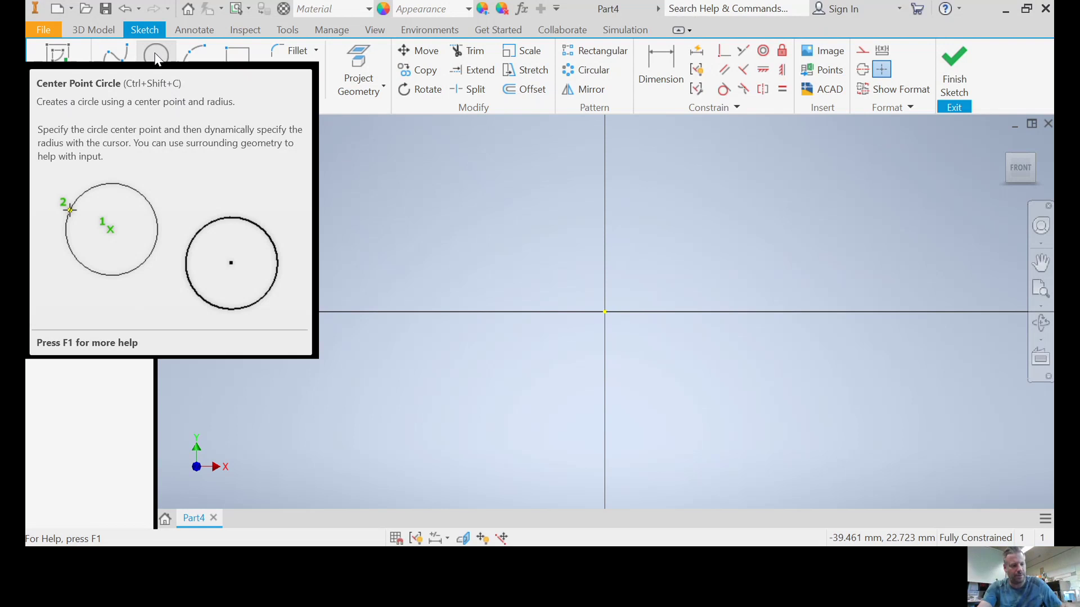
{"action": "left_click", "coordinate": [156, 57]}
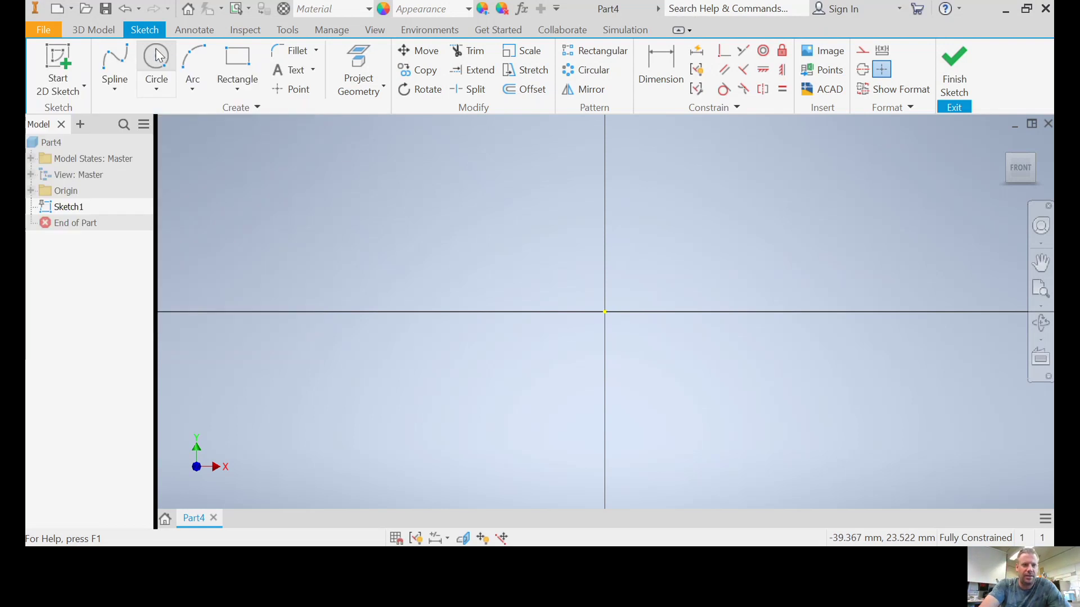
{"action": "left_click", "coordinate": [604, 312]}
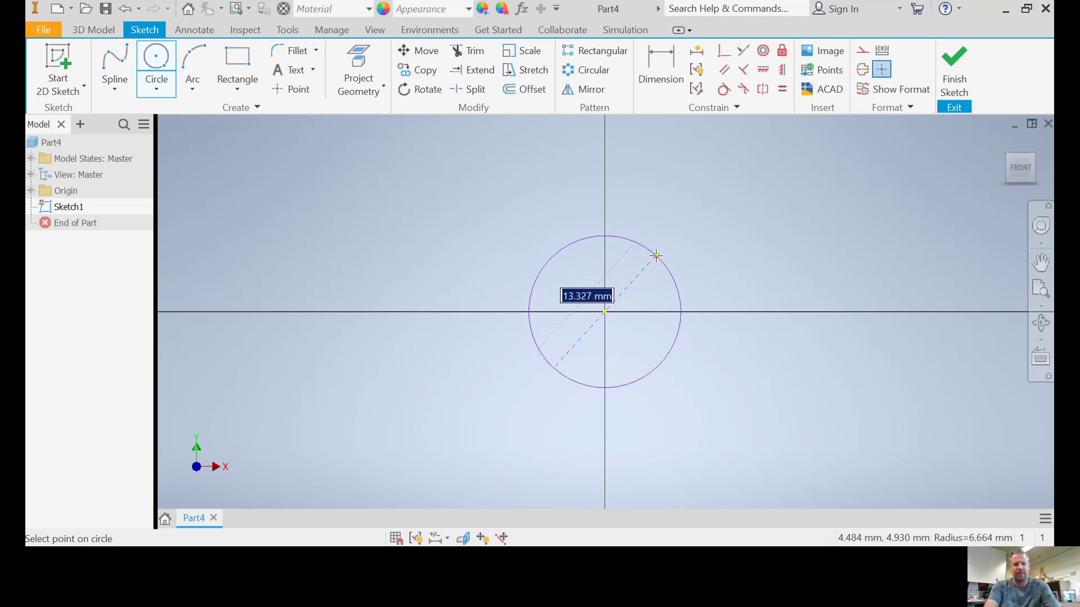
{"action": "type", "text": "10"}
{"action": "key", "text": "Return"}
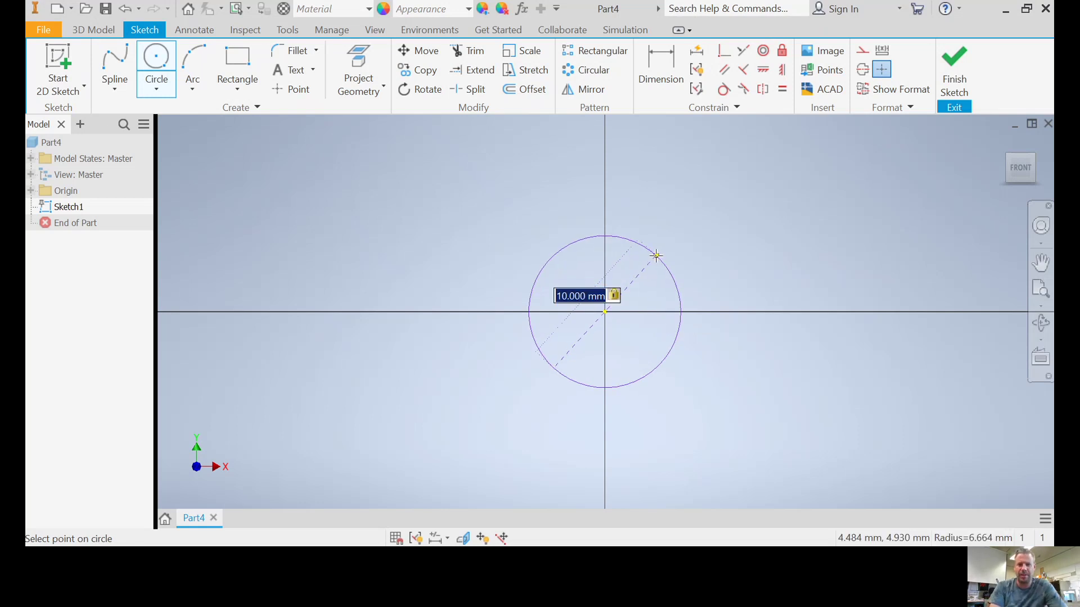
{"action": "left_click", "coordinate": [956, 84]}
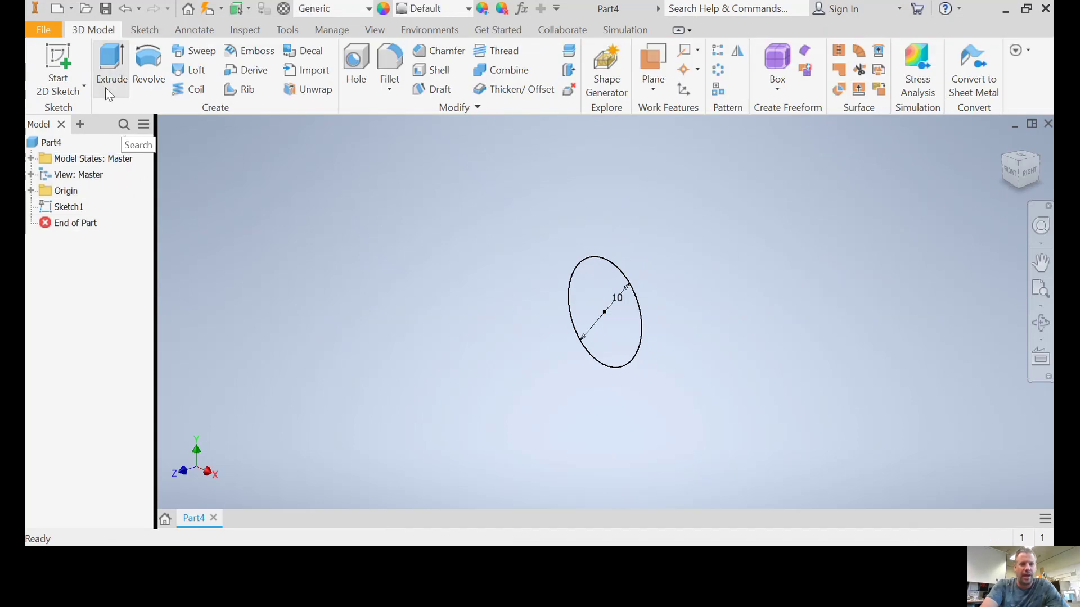
Extrude the 10 mm circle 20 mm into a solid cylinder, Extrusion1.
{"action": "left_click", "coordinate": [114, 68]}
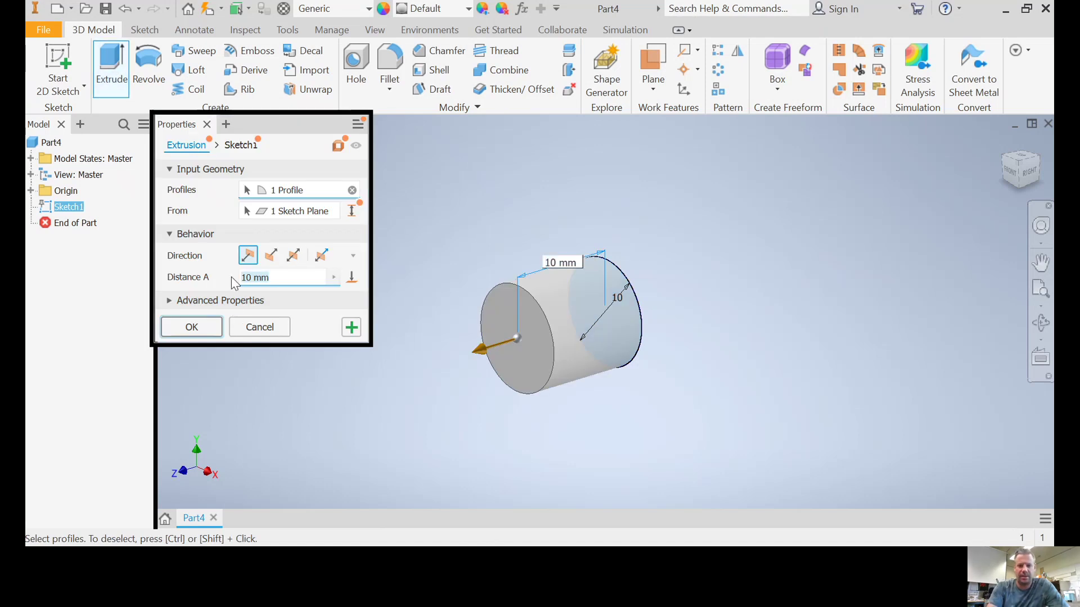
{"action": "type", "text": "20"}
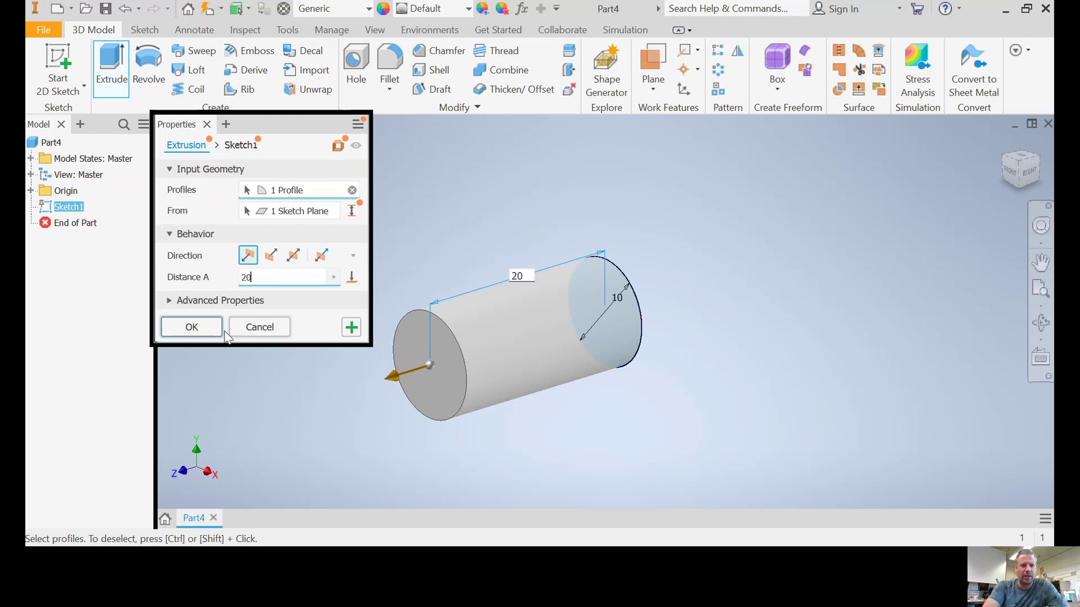
{"action": "left_click", "coordinate": [192, 327]}
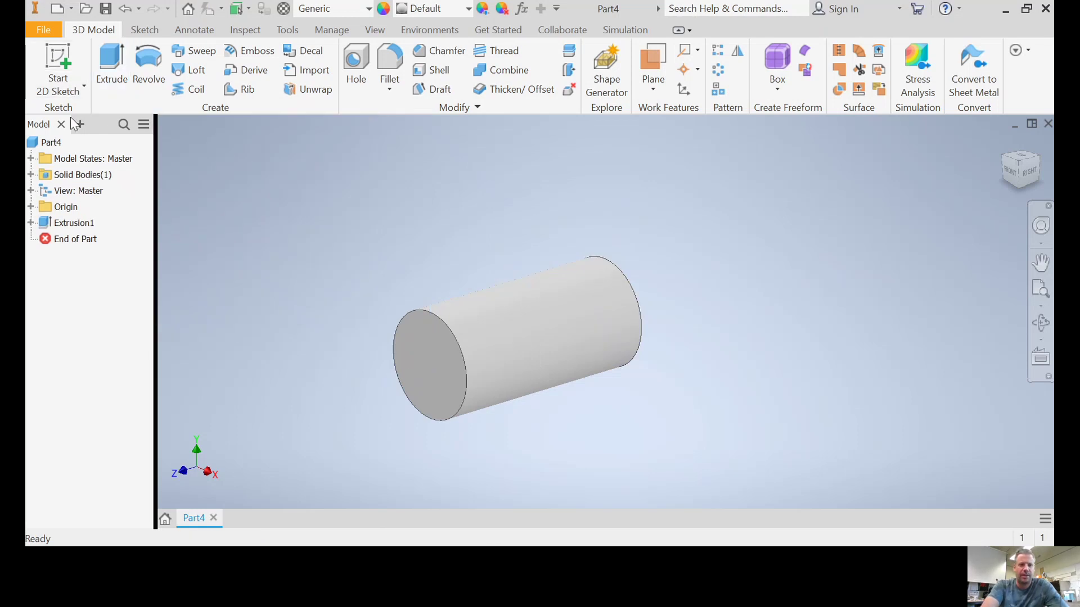
Start Sketch2 on the YZ plane and rotate the view so Z points up.
{"action": "left_click", "coordinate": [57, 63]}
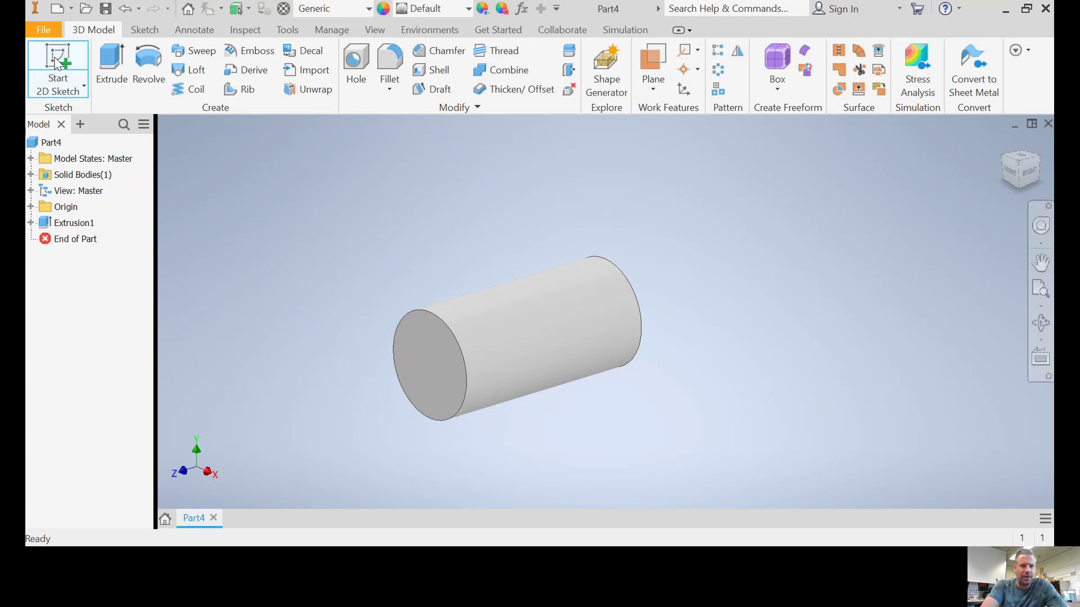
{"action": "left_click", "coordinate": [31, 207]}
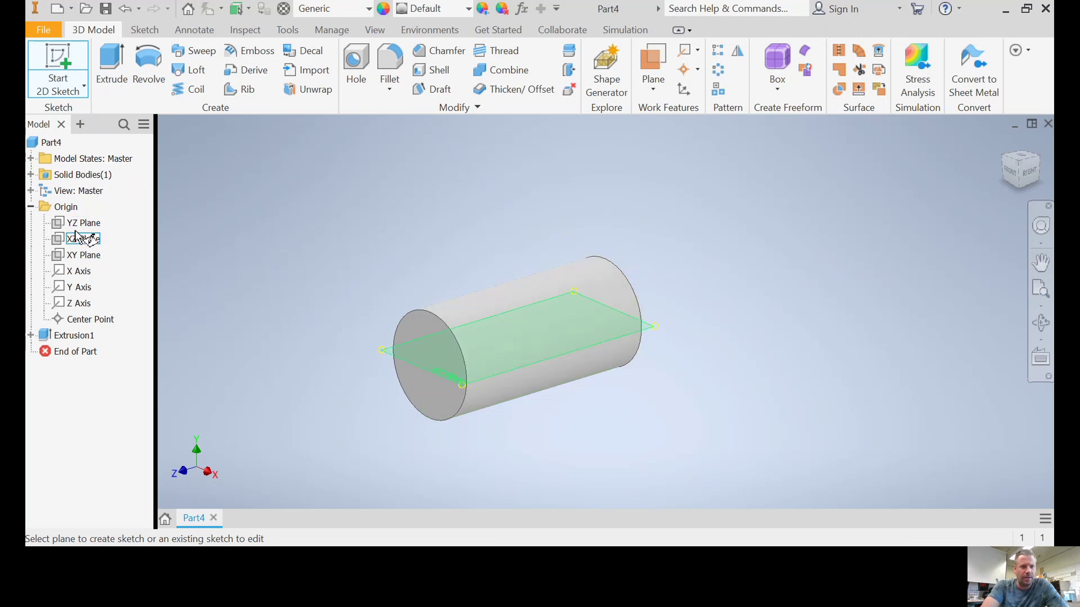
{"action": "left_click", "coordinate": [73, 225]}
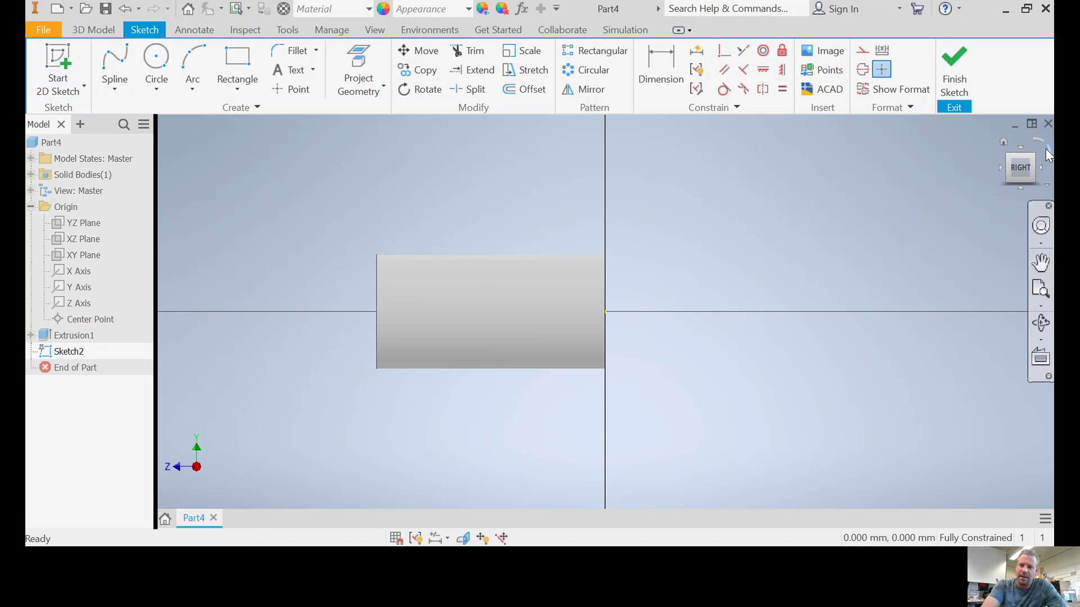
{"action": "left_click", "coordinate": [1045, 148]}
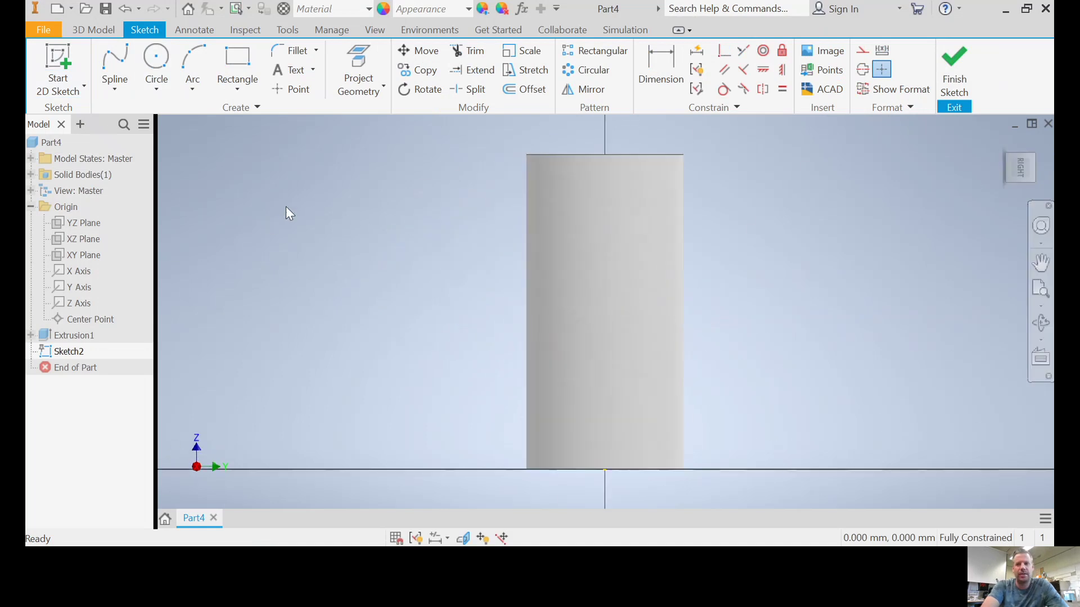
{"action": "mouse_move", "coordinate": [1011, 177]}
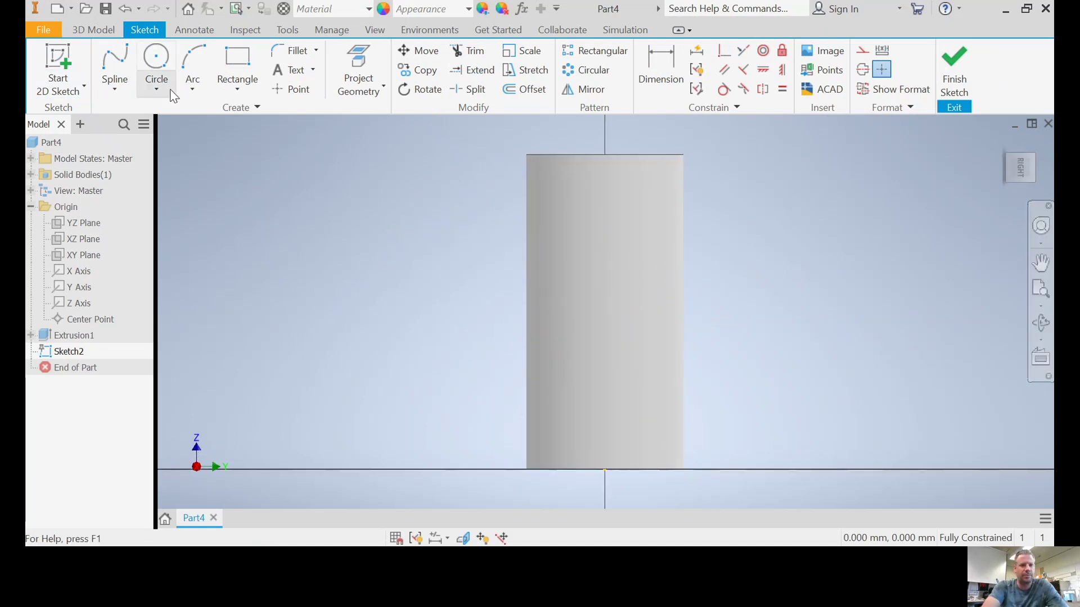
Try a blade spline outline, cancel it, and finish the empty Sketch2.
{"action": "left_click", "coordinate": [119, 67]}
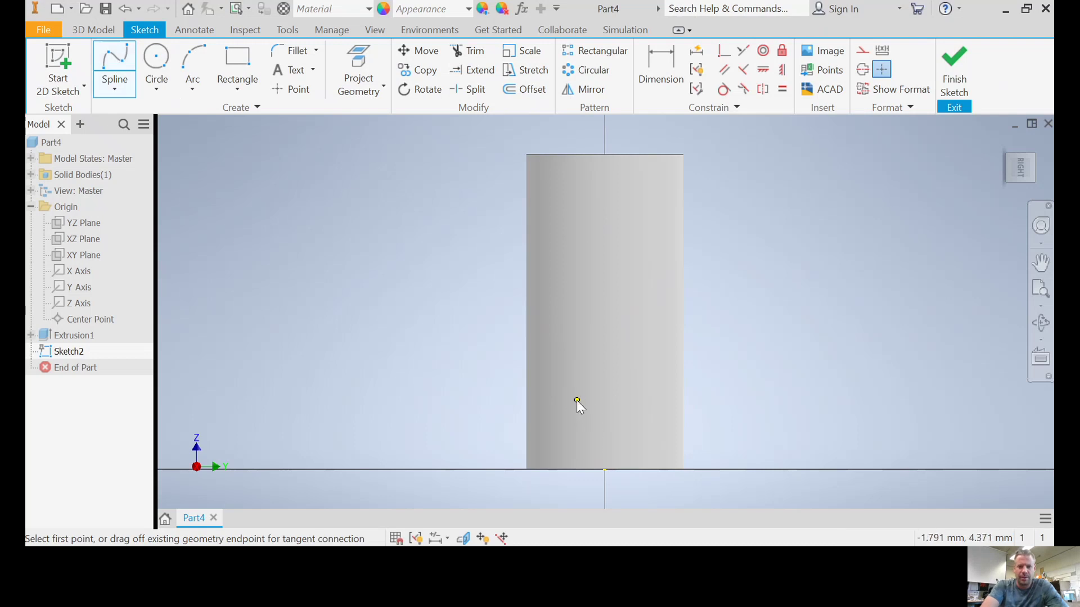
{"action": "left_click", "coordinate": [577, 400]}
{"action": "left_click", "coordinate": [588, 307]}
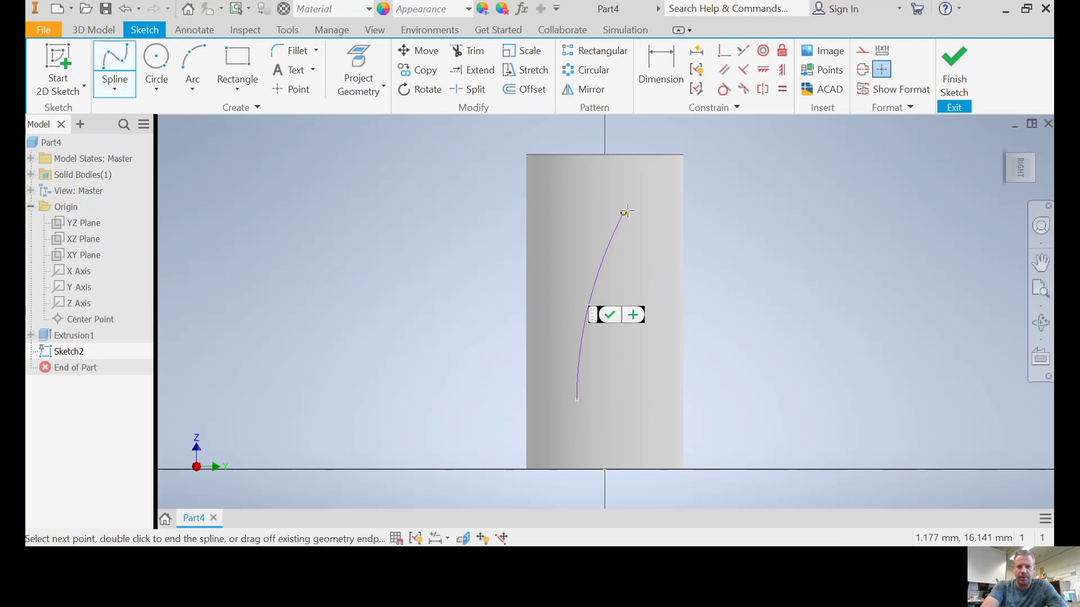
{"action": "left_click", "coordinate": [633, 208]}
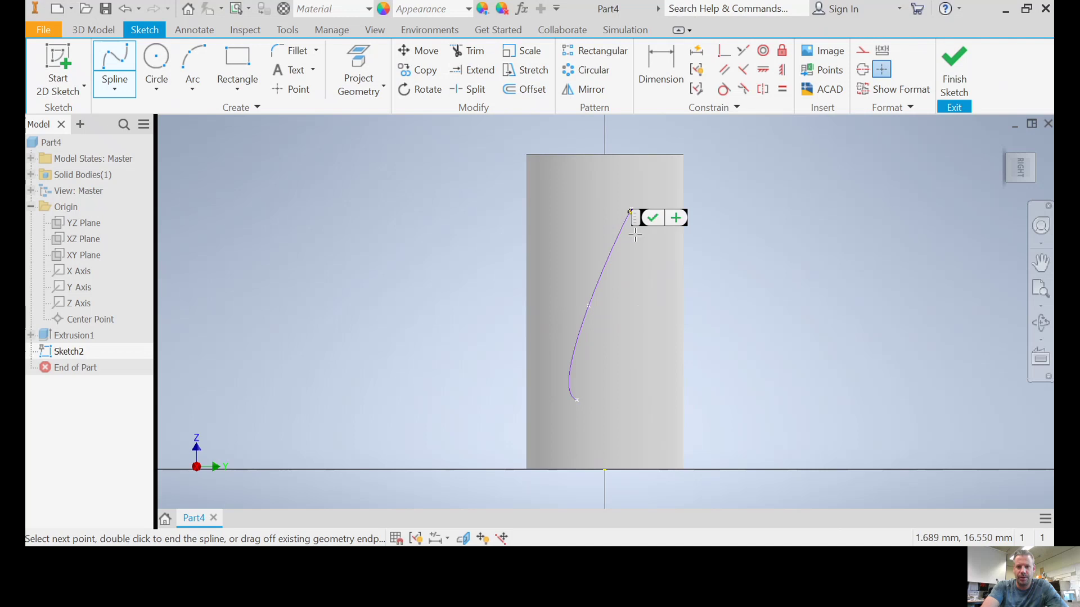
{"action": "left_click", "coordinate": [623, 316]}
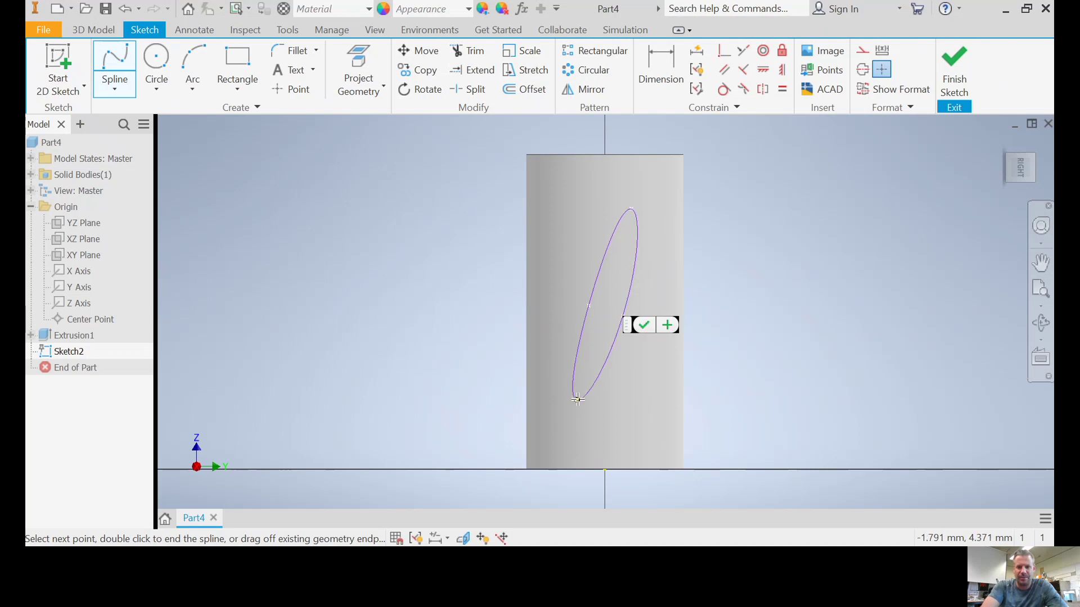
{"action": "key", "text": "Escape"}
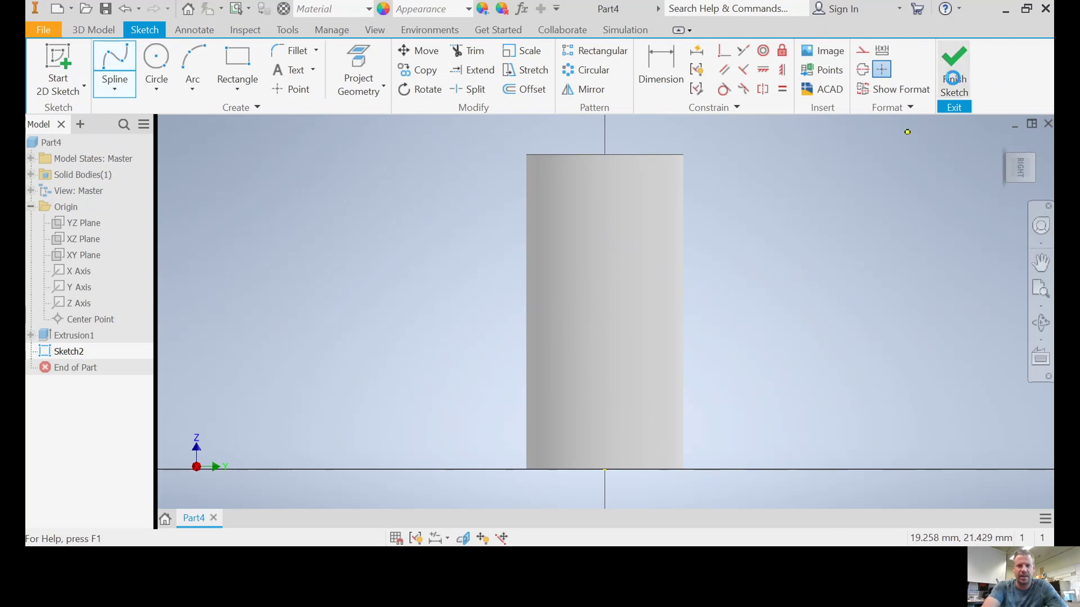
{"action": "left_click", "coordinate": [953, 79]}
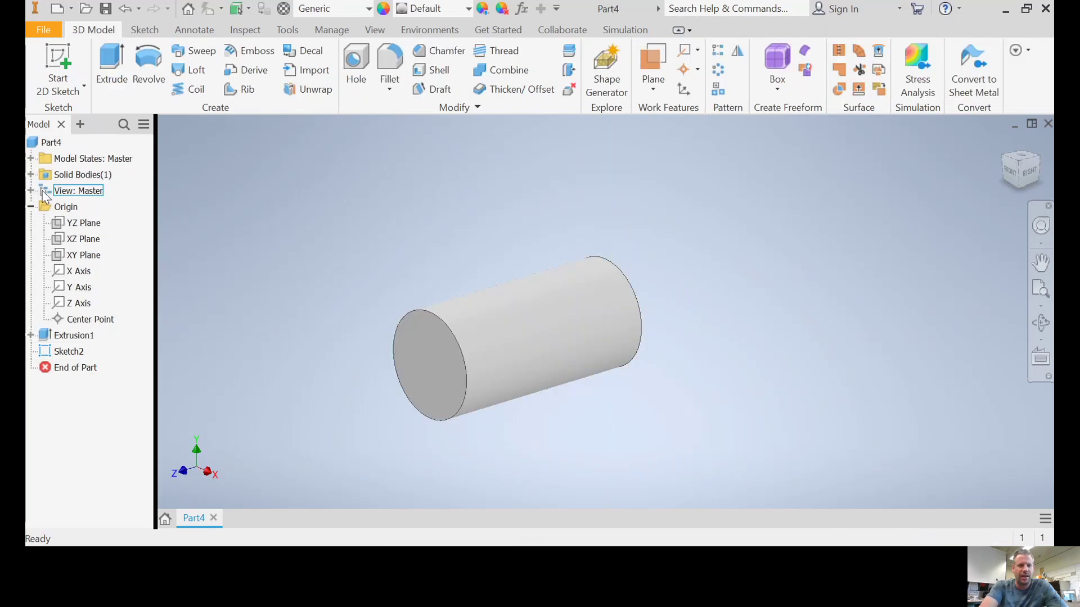
Toggle the visibility of the Solid1 cylinder body.
{"action": "left_click", "coordinate": [31, 175]}
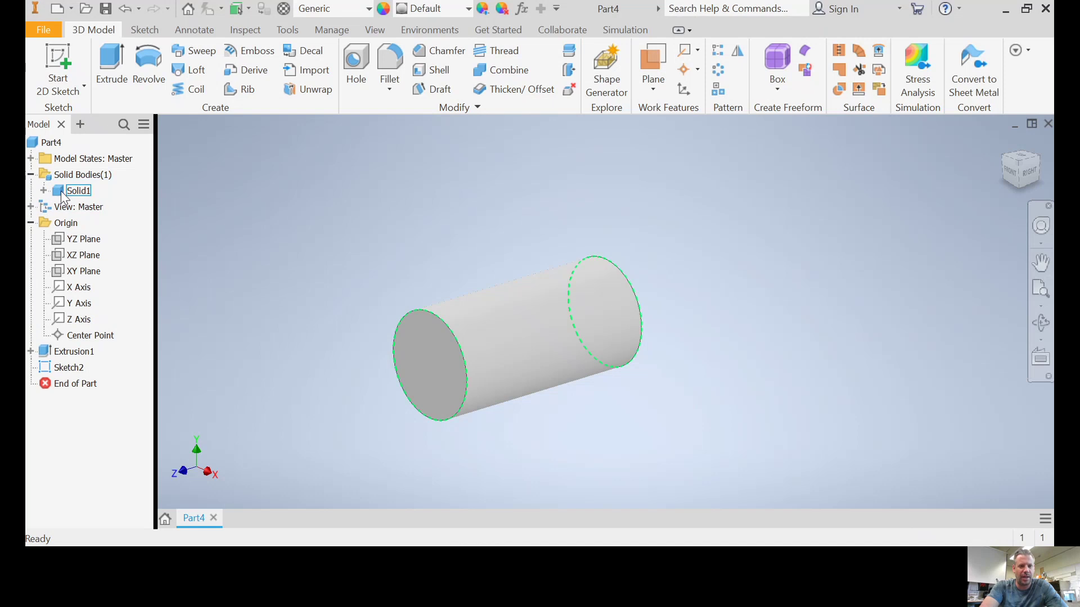
{"action": "right_click", "coordinate": [63, 194]}
{"action": "left_click", "coordinate": [107, 284]}
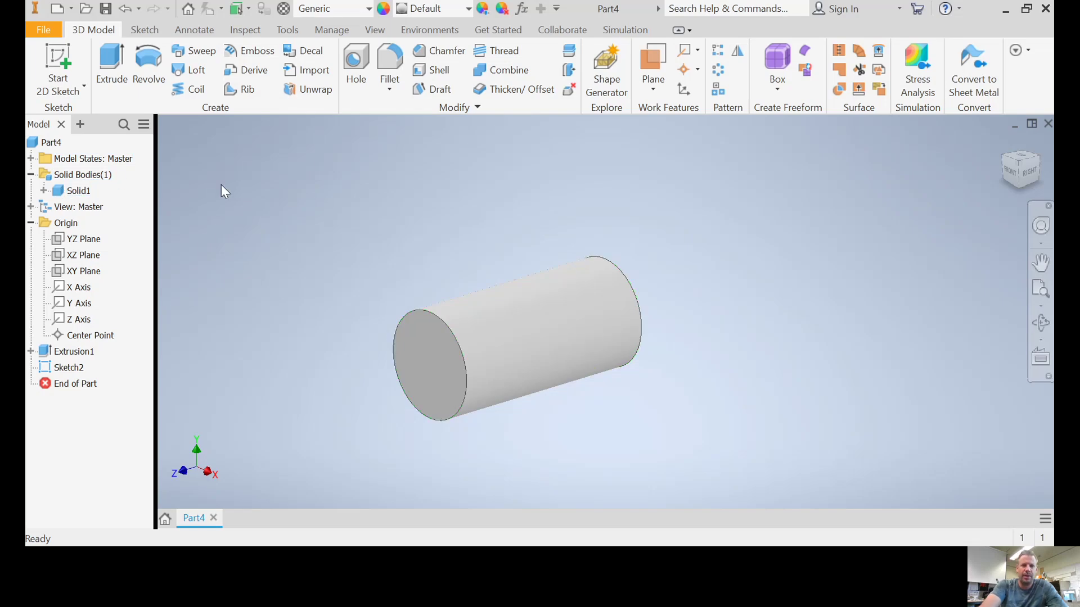
Add Work Plane1 offset 19.750 mm from the YZ Plane.
{"action": "left_click", "coordinate": [650, 86]}
{"action": "left_click", "coordinate": [551, 157]}
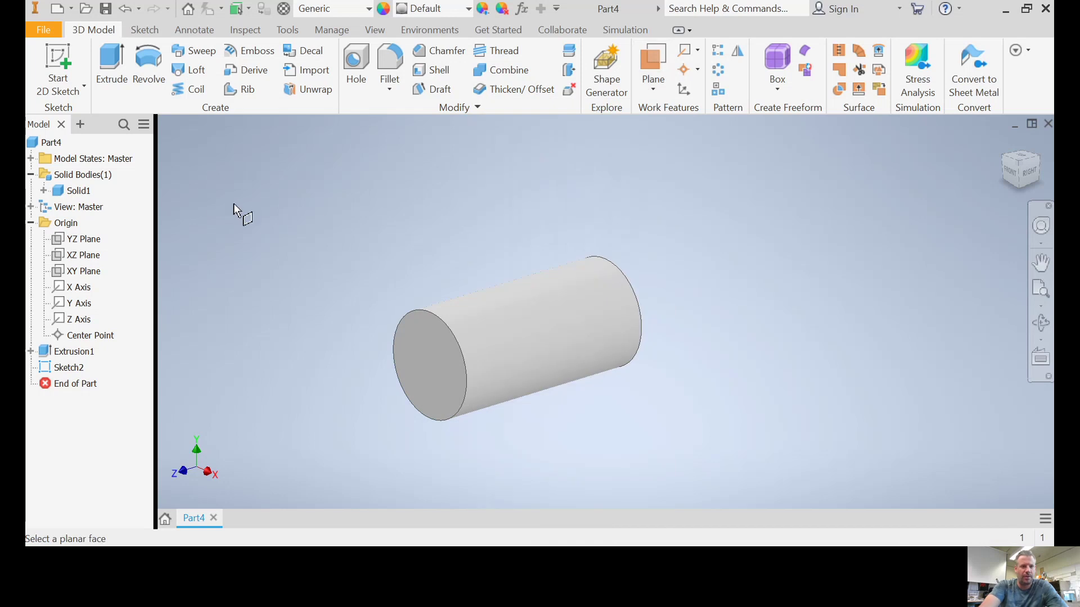
{"action": "left_click", "coordinate": [96, 241]}
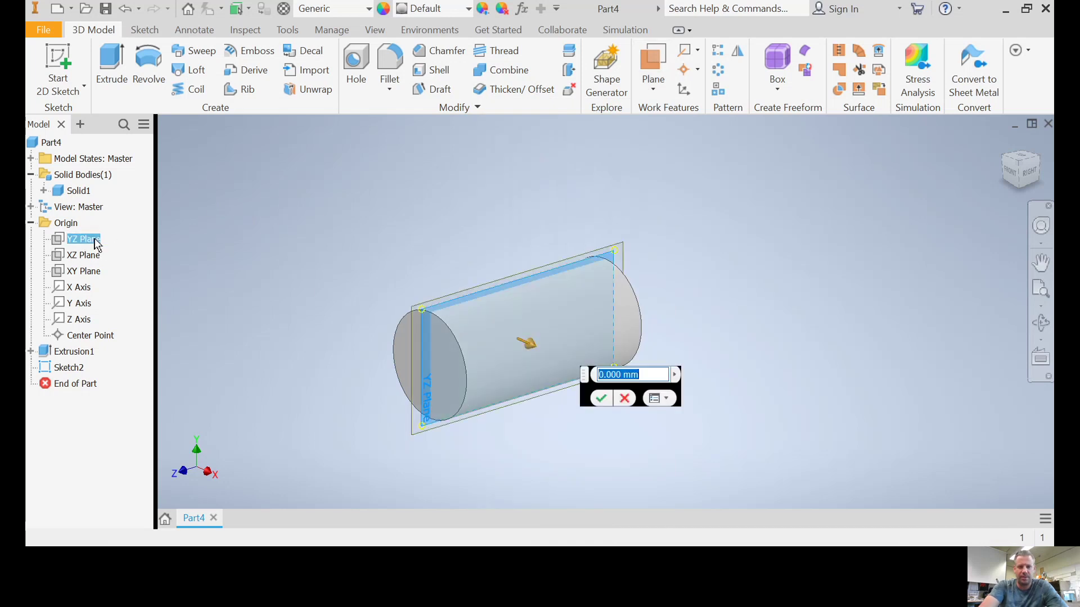
{"action": "left_click_drag", "start_coordinate": [527, 347], "coordinate": [670, 411]}
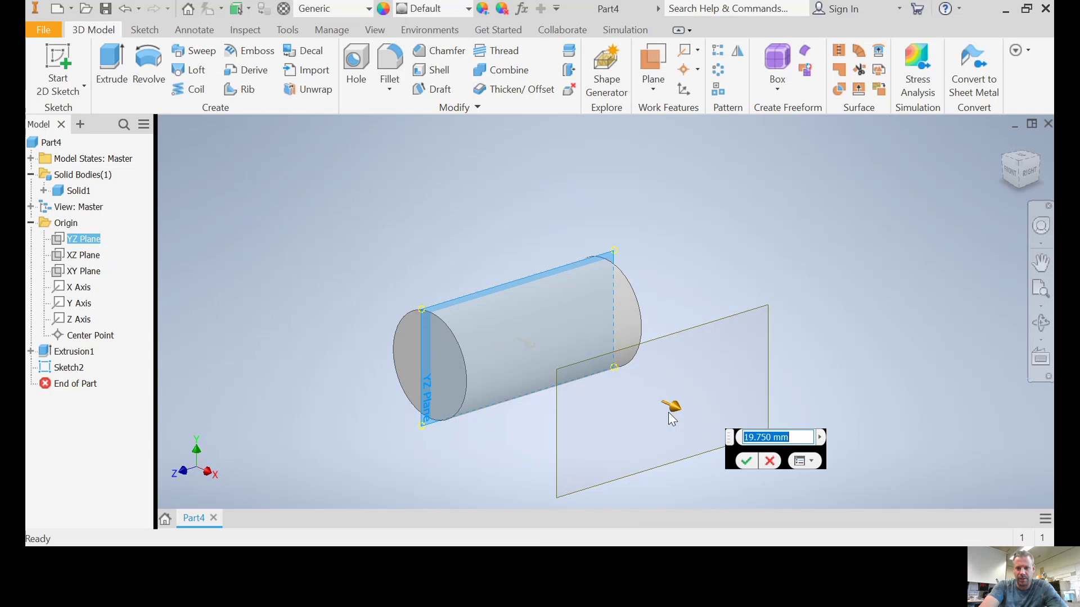
{"action": "left_click", "coordinate": [747, 460]}
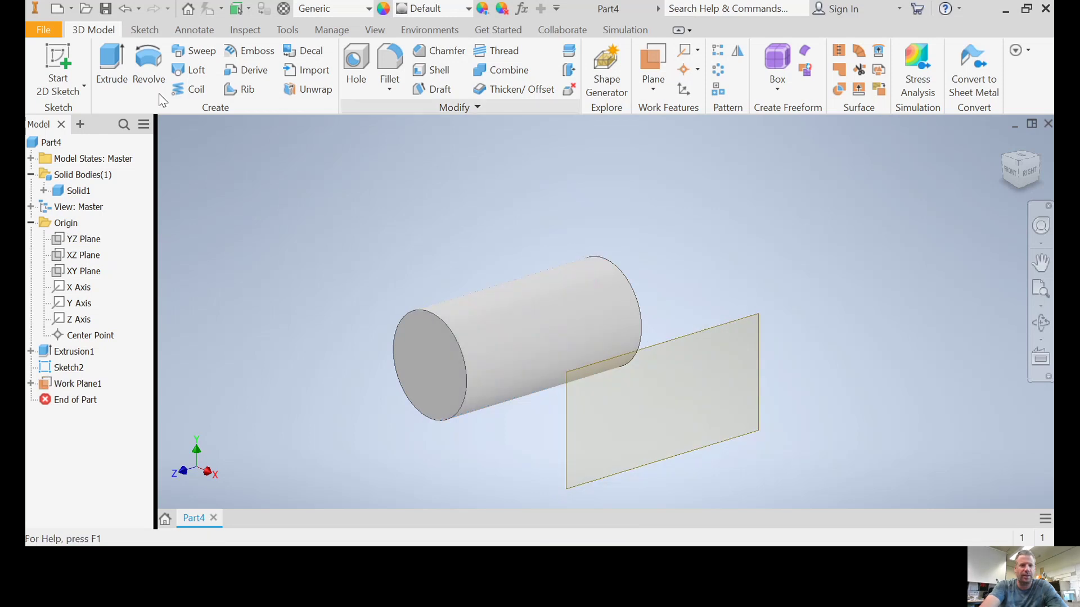
{"action": "left_click", "coordinate": [58, 60]}
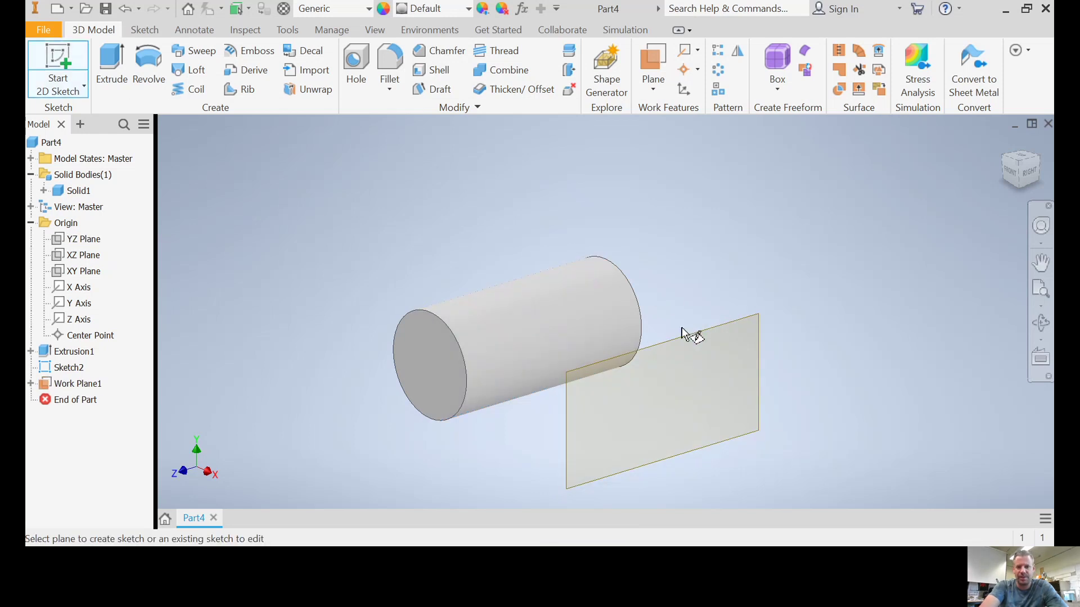
Create Sketch3 on Work Plane1 and orient the view face-on and upright.
{"action": "left_click", "coordinate": [697, 340]}
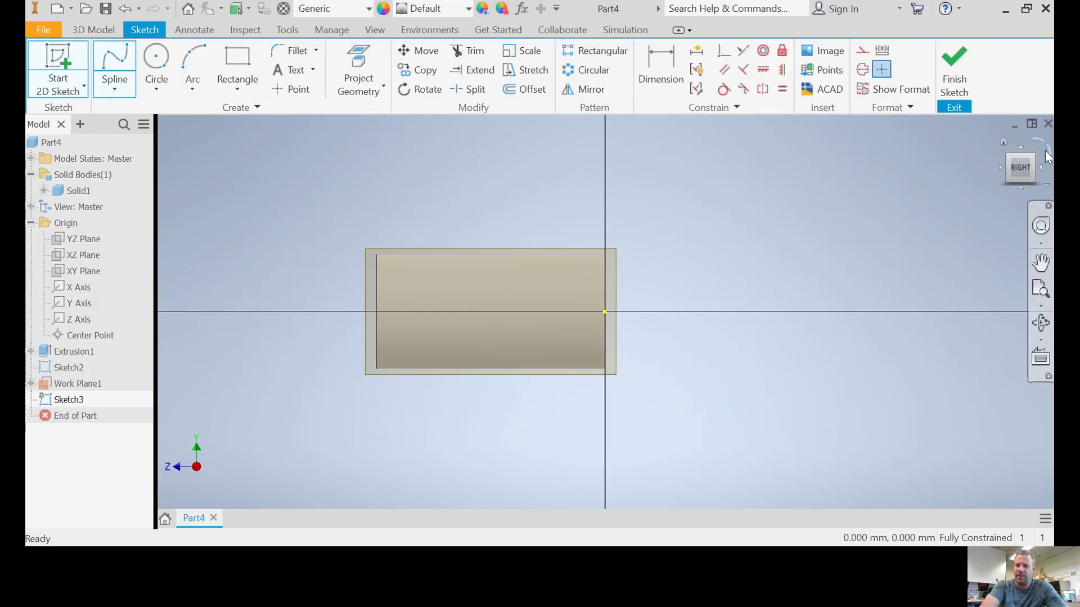
{"action": "left_click", "coordinate": [1032, 165]}
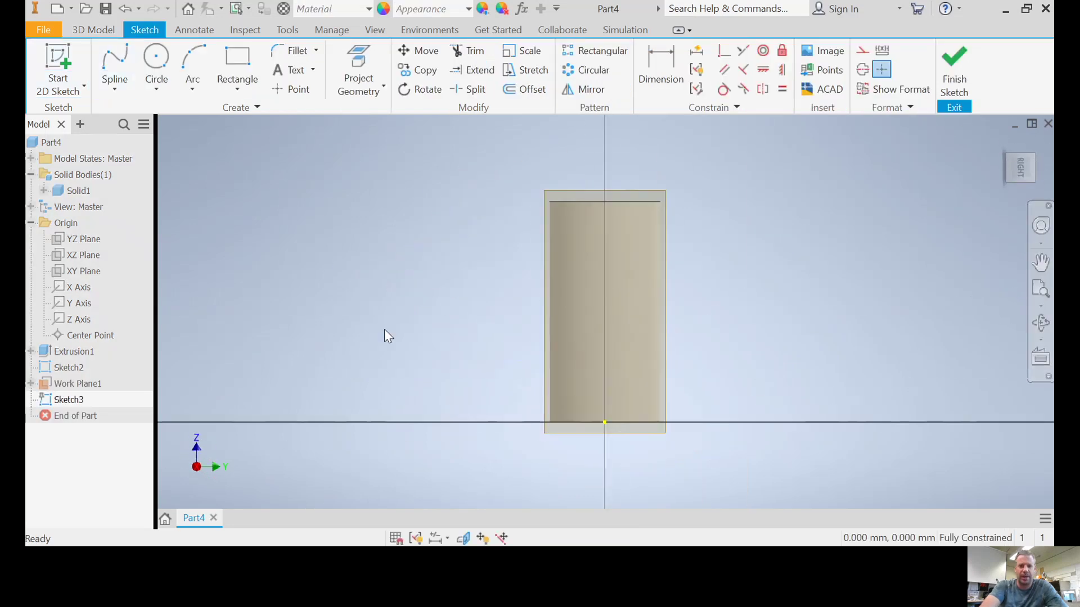
{"action": "left_click", "coordinate": [959, 72]}
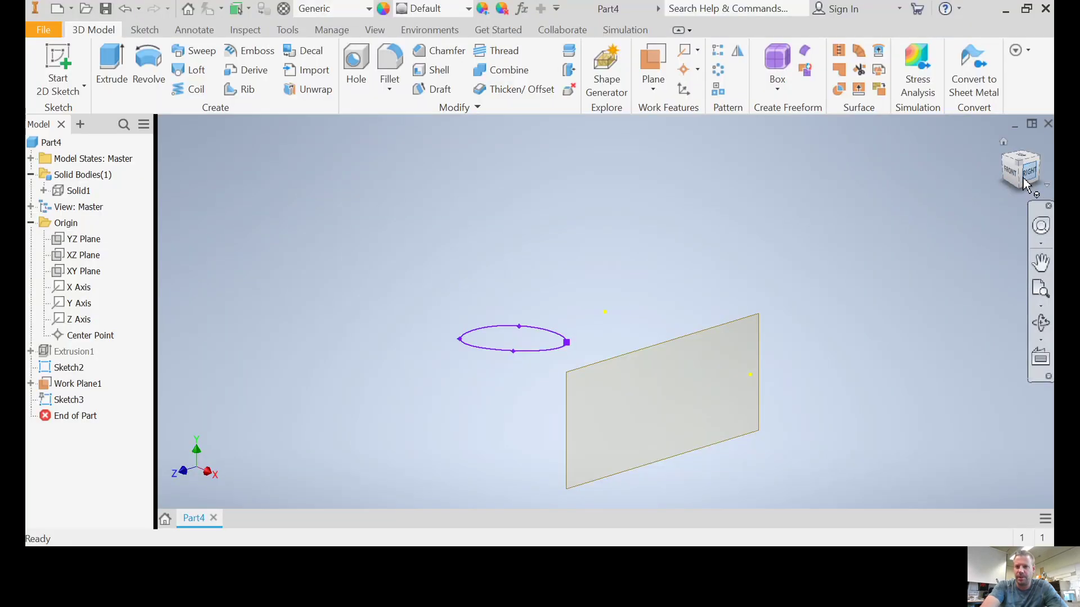
{"action": "left_click", "coordinate": [1025, 183]}
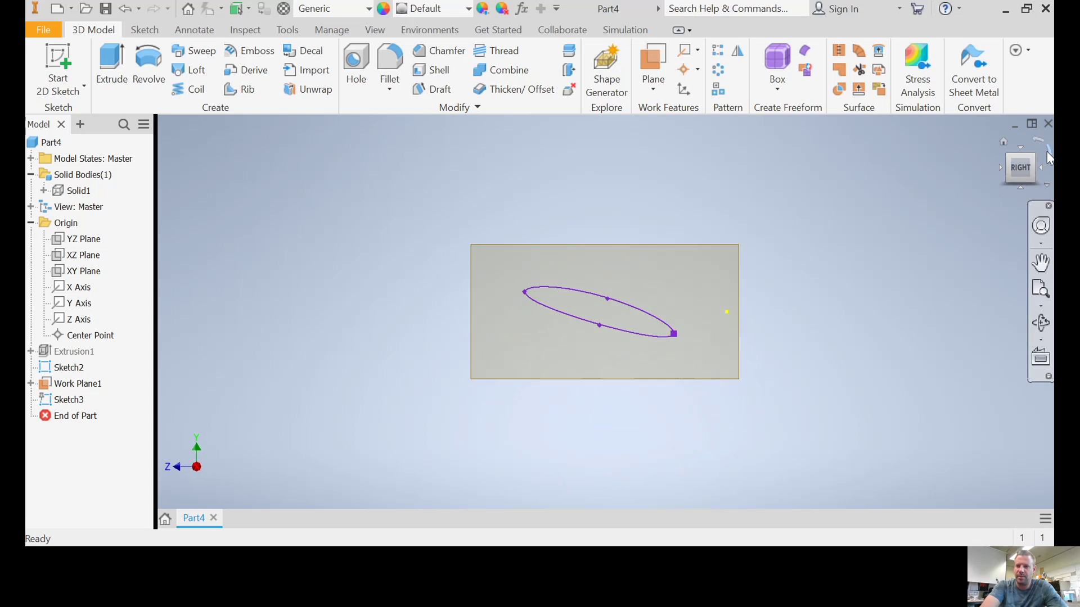
{"action": "left_click", "coordinate": [1048, 155]}
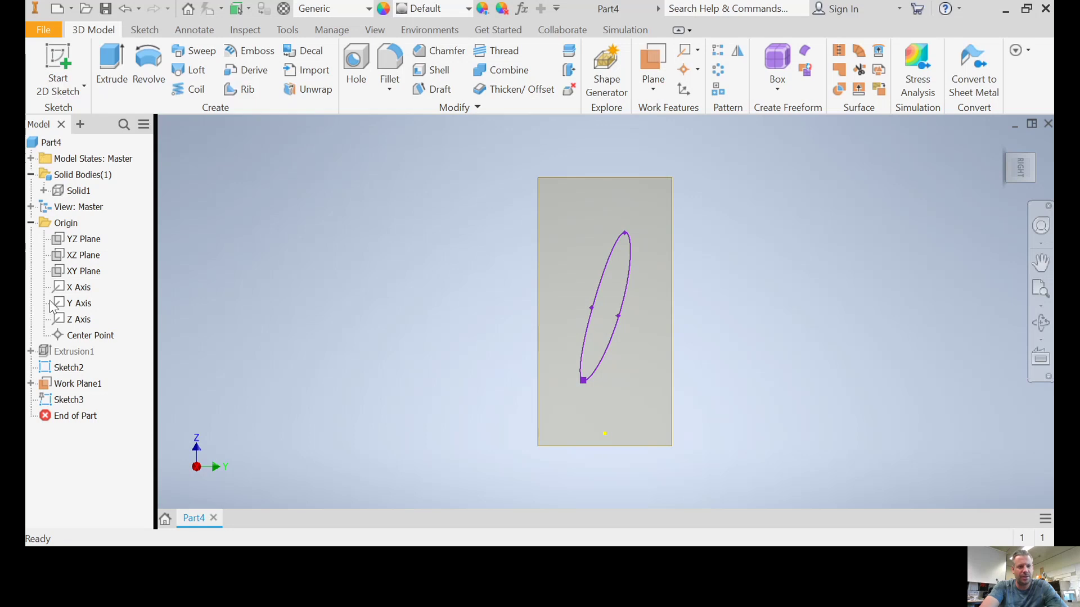
Edit Sketch3 to draw a closed spline blade loop around the ellipse, then finish it.
{"action": "double_click", "coordinate": [69, 400]}
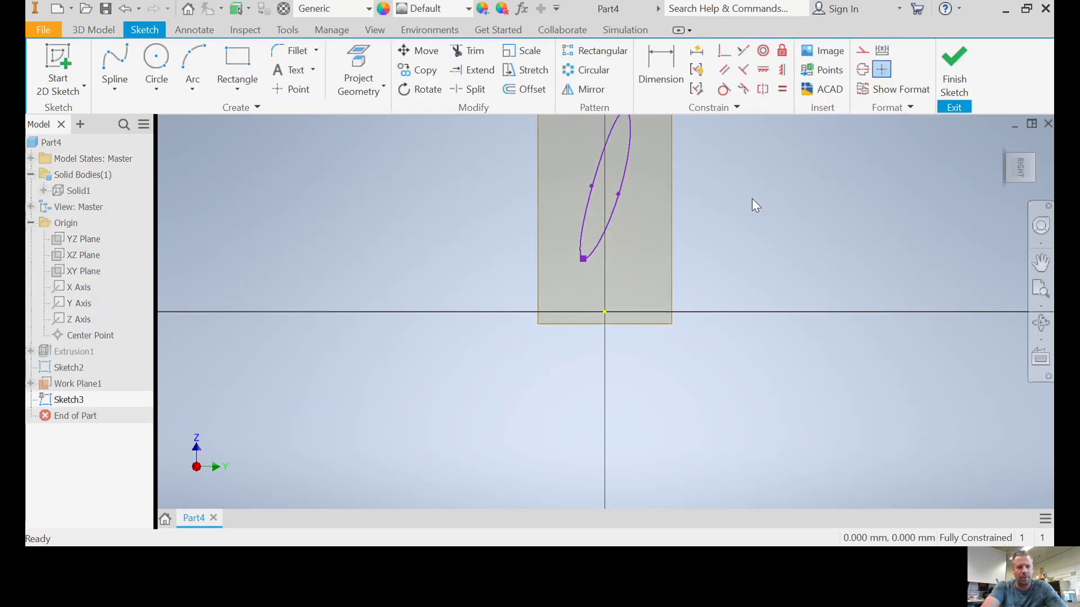
{"action": "middle_click_drag", "start_coordinate": [720, 292], "coordinate": [721, 310]}
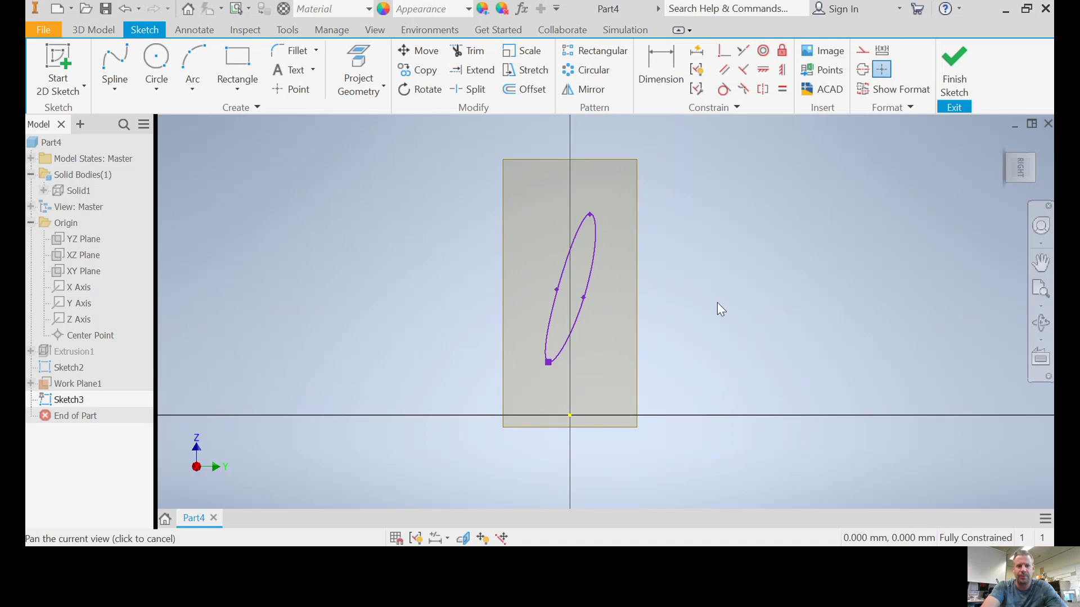
{"action": "left_click", "coordinate": [115, 62]}
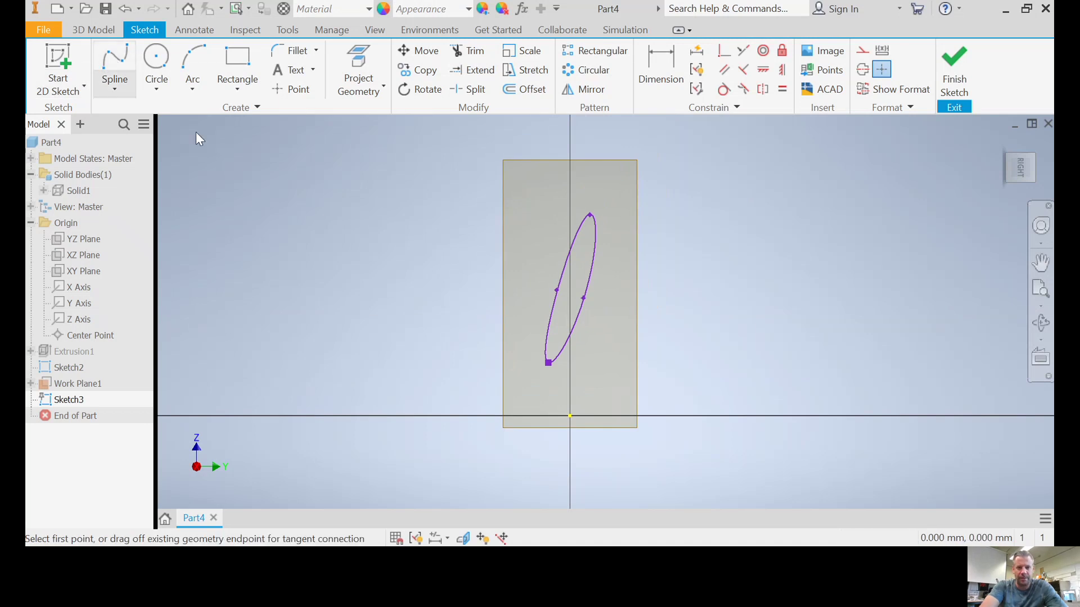
{"action": "left_click", "coordinate": [532, 376]}
{"action": "left_click", "coordinate": [537, 306]}
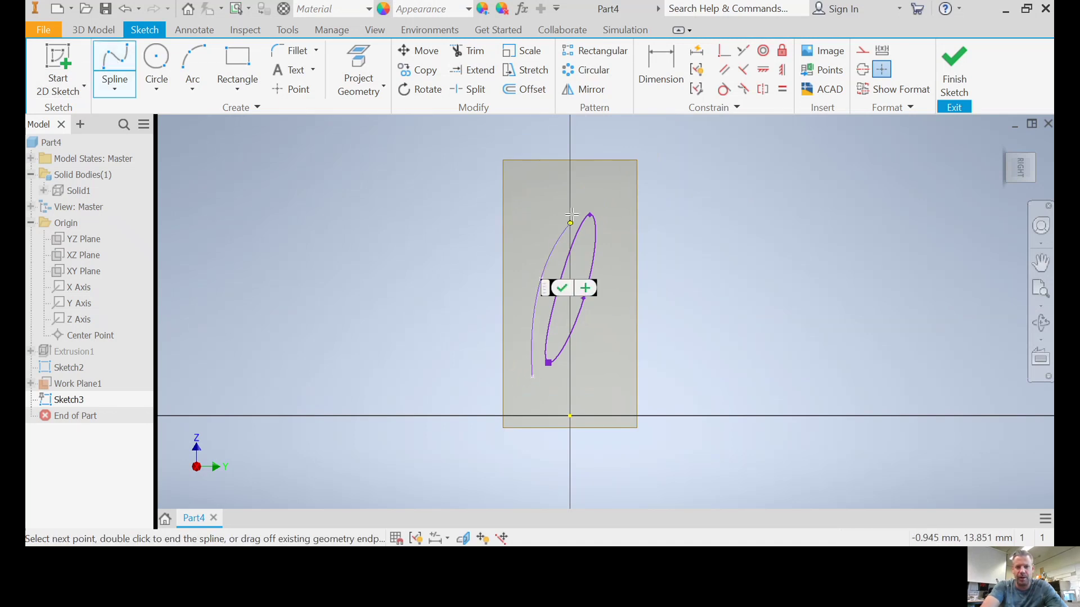
{"action": "left_click", "coordinate": [591, 190]}
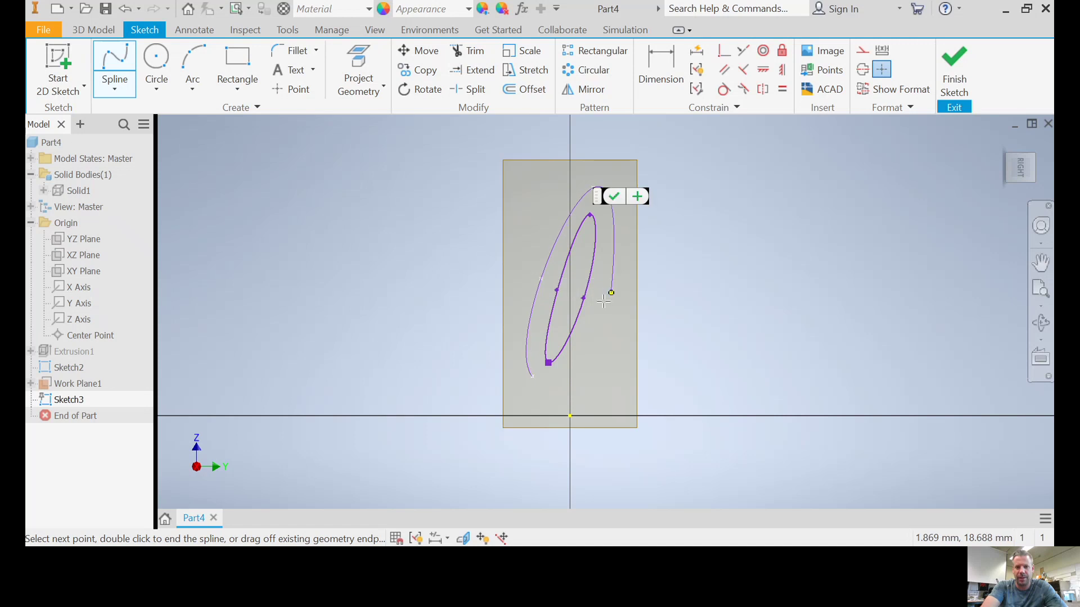
{"action": "left_click", "coordinate": [598, 307]}
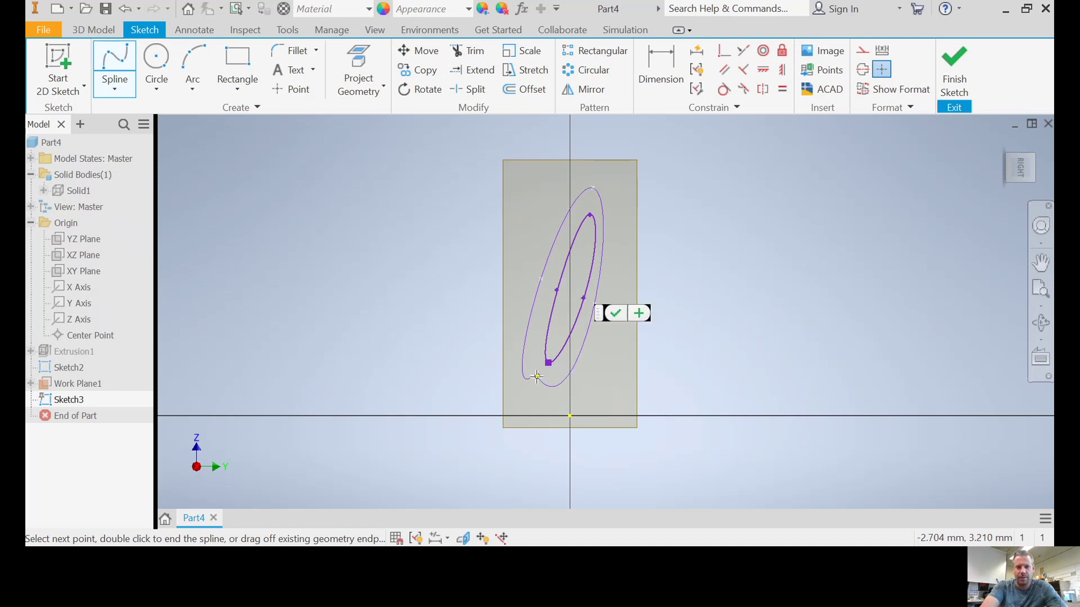
{"action": "left_click", "coordinate": [533, 377]}
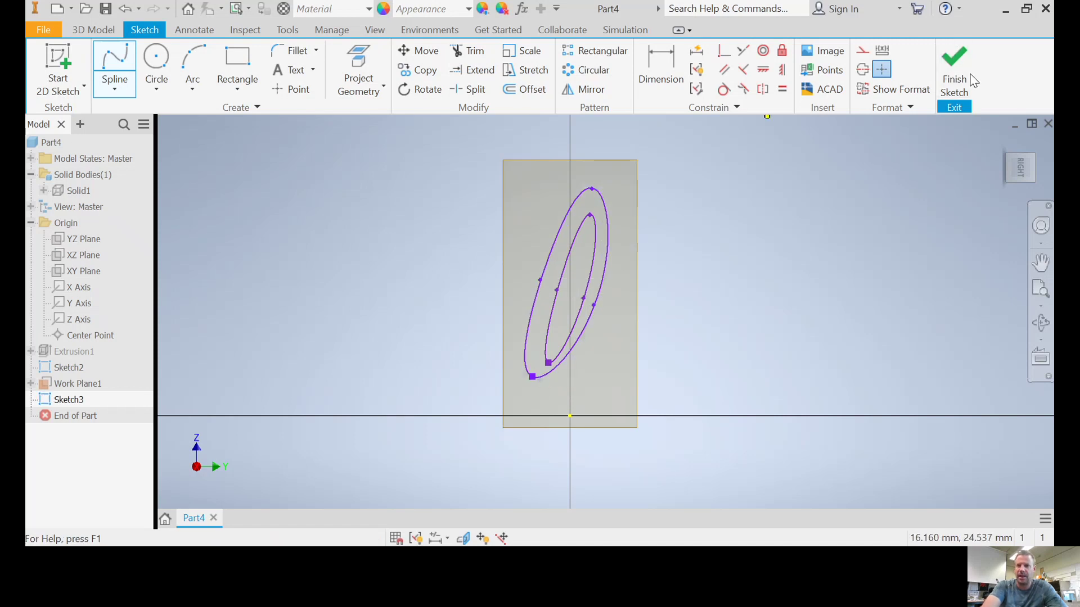
{"action": "left_click", "coordinate": [950, 76]}
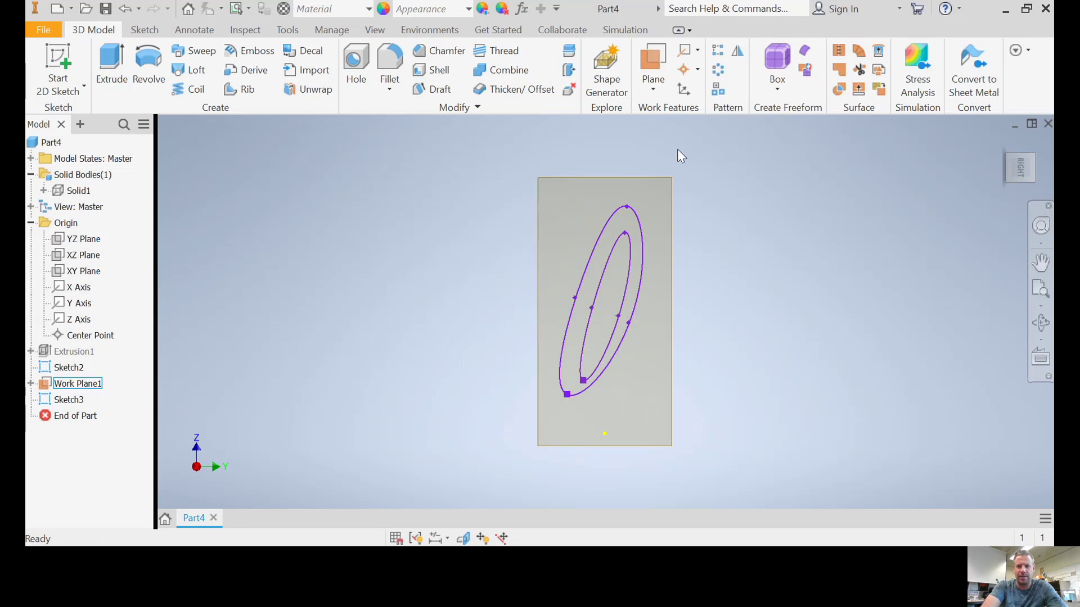
{"action": "key", "text": "F2"}
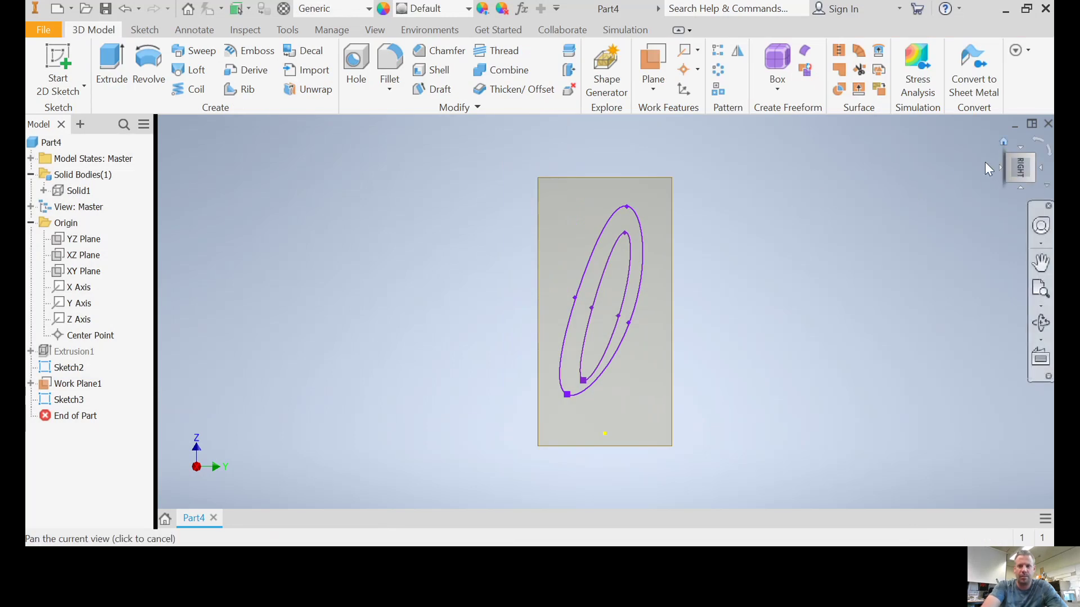
{"action": "key", "text": "F6"}
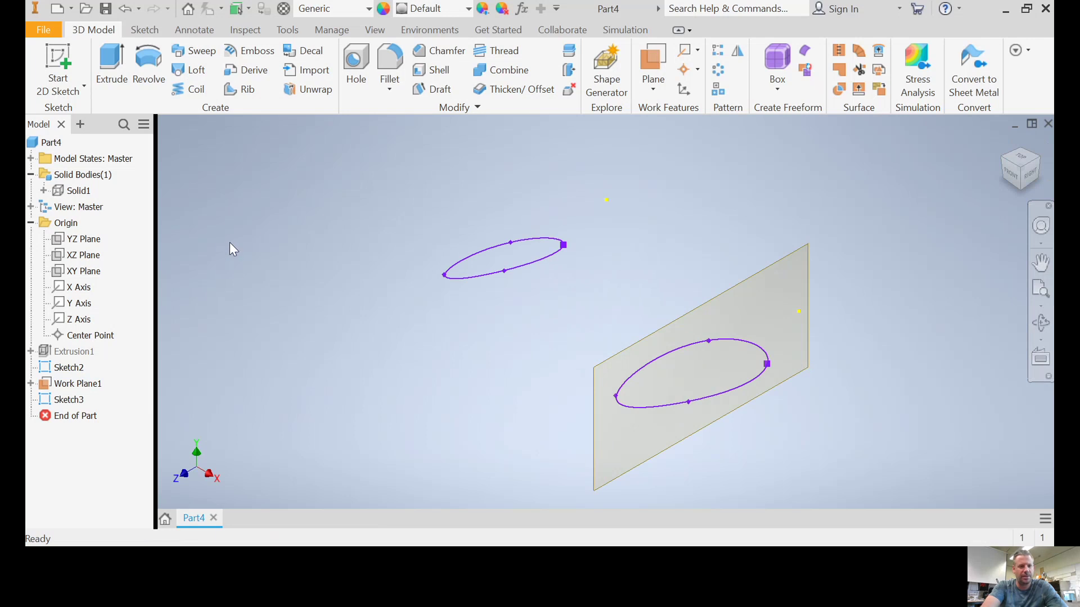
{"action": "key", "text": "F5"}
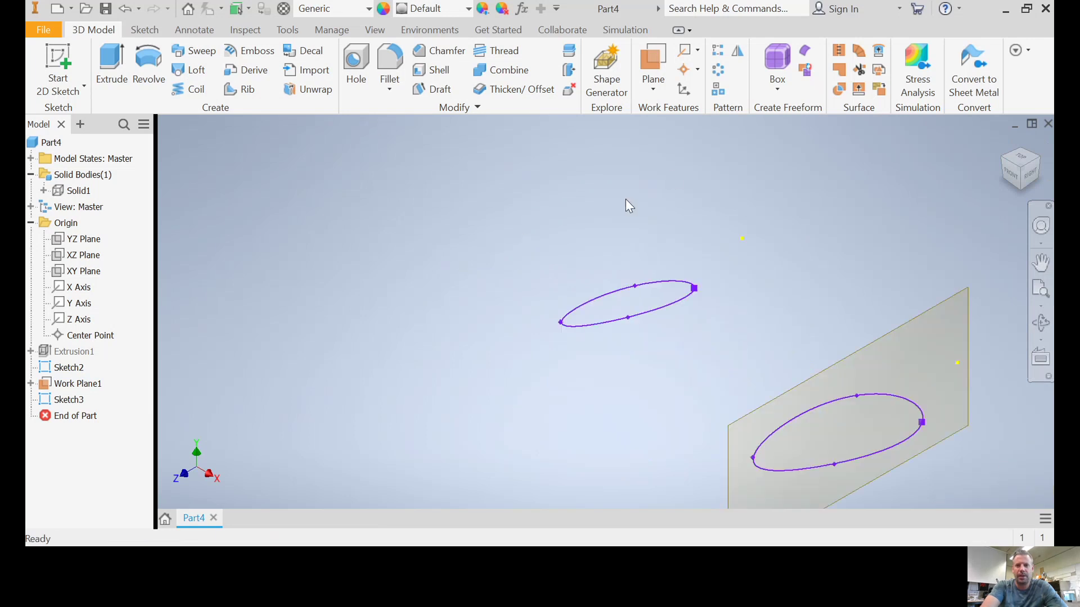
Add Work Plane2 offset 36.500 mm from the YZ Plane.
{"action": "left_click", "coordinate": [653, 90]}
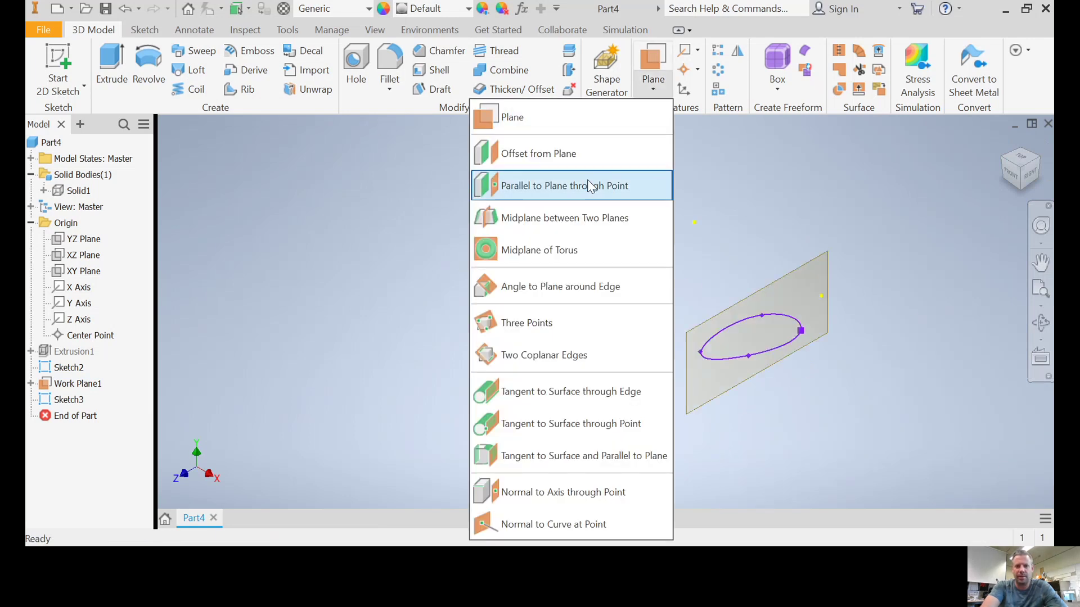
{"action": "left_click", "coordinate": [588, 151]}
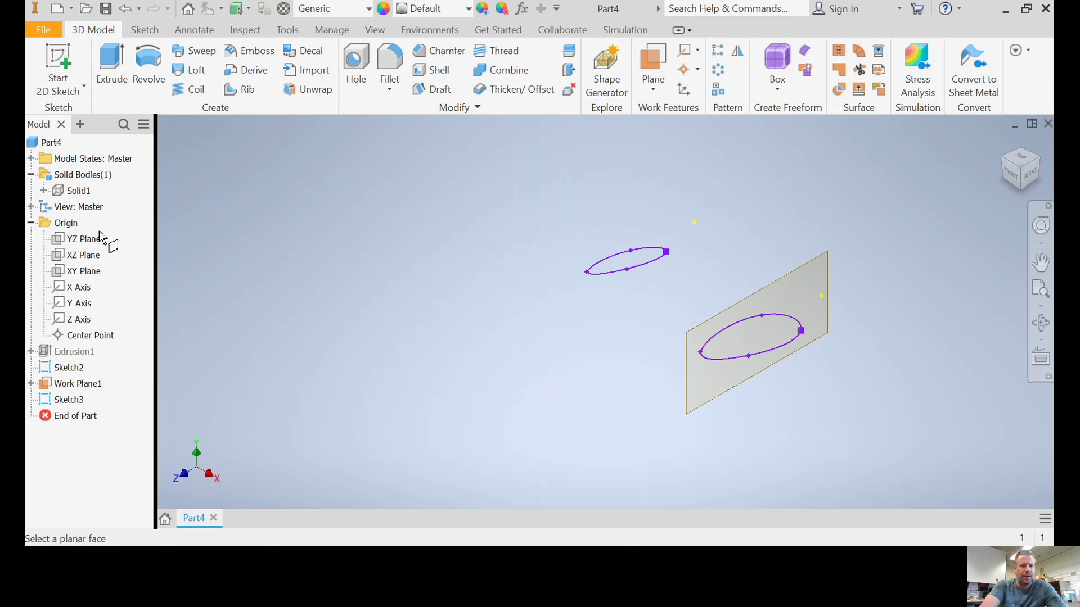
{"action": "left_click", "coordinate": [84, 239]}
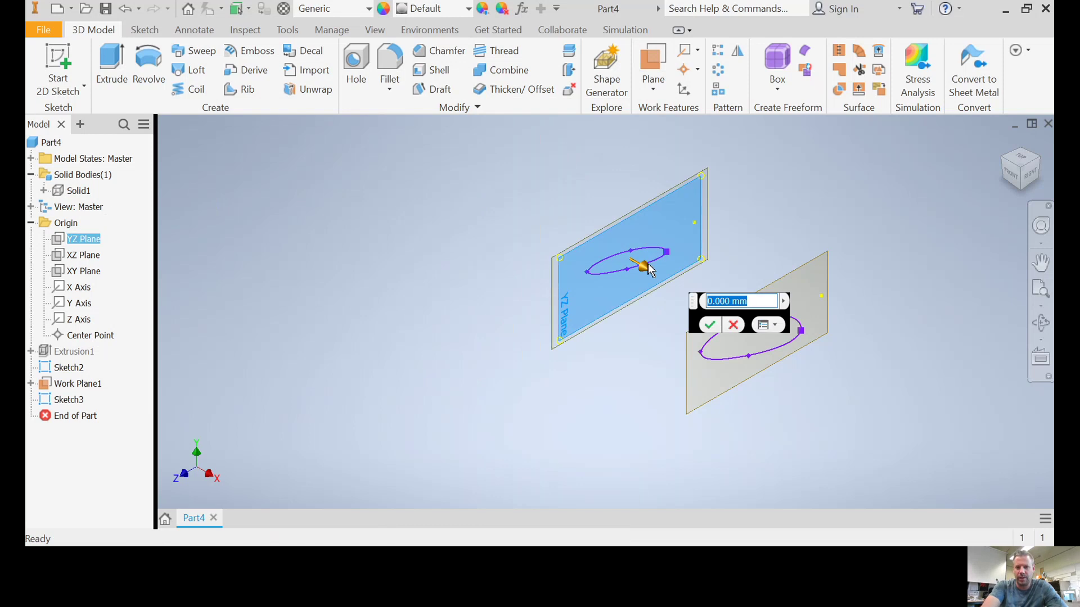
{"action": "left_click_drag", "start_coordinate": [643, 274], "coordinate": [880, 397]}
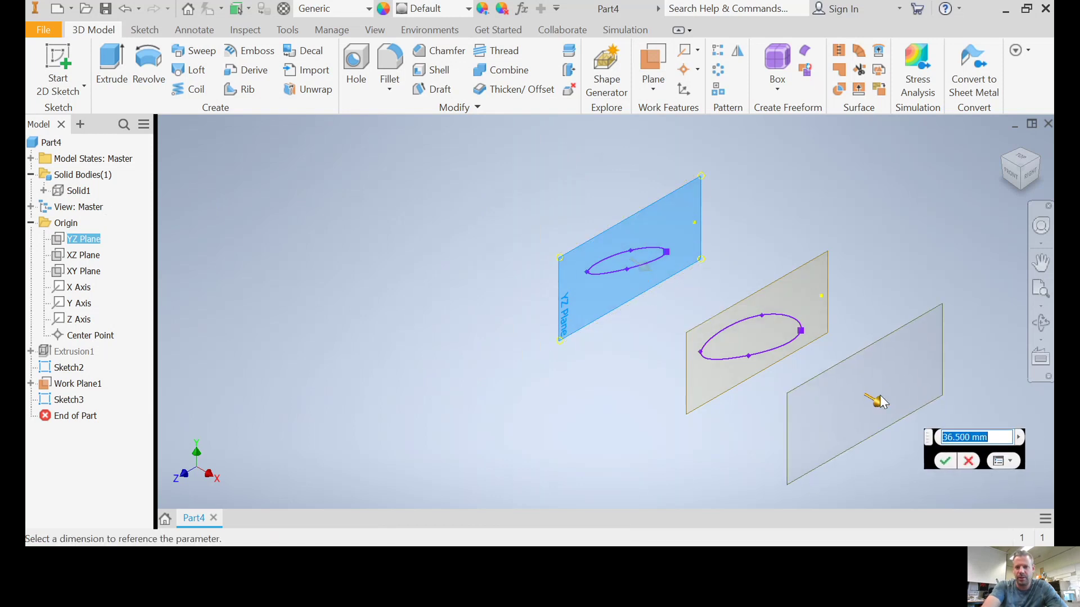
{"action": "key", "text": "Return"}
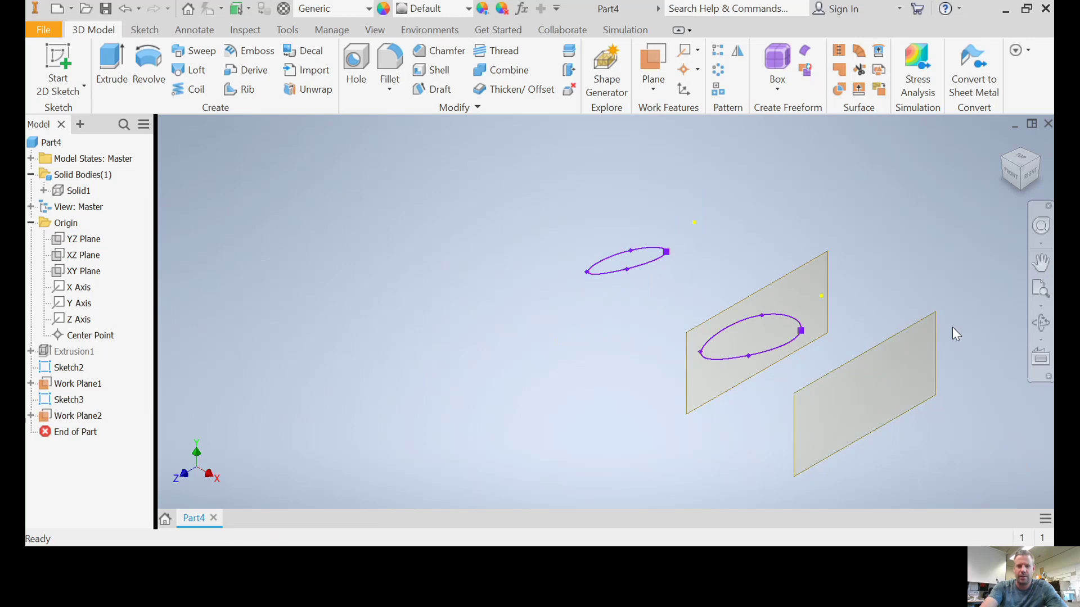
Draw a small thin closed spline profile in Sketch4 on Work Plane2.
{"action": "left_click", "coordinate": [40, 59]}
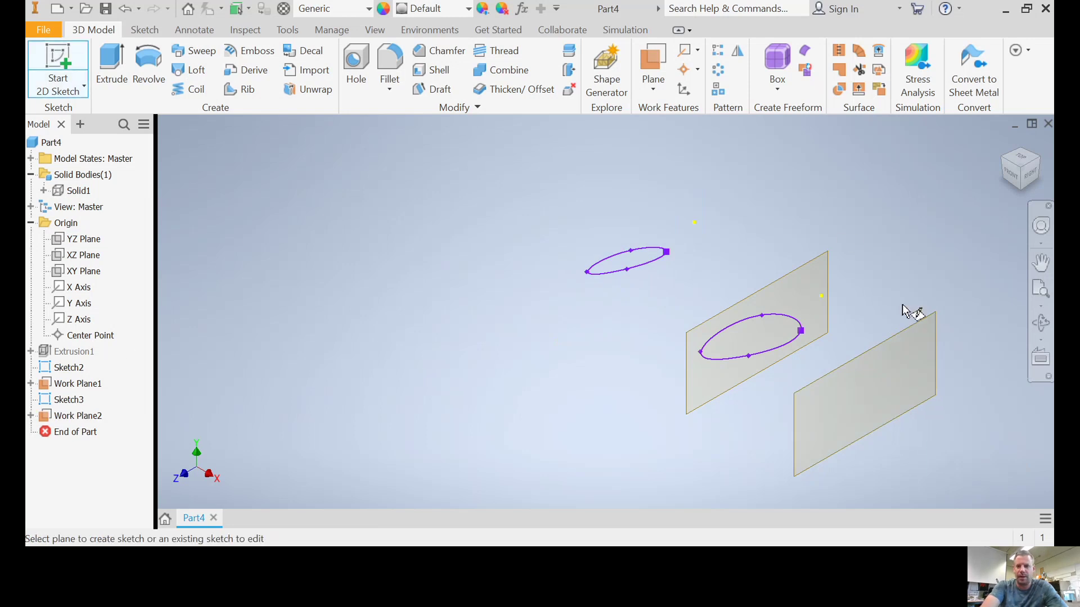
{"action": "left_click", "coordinate": [863, 363]}
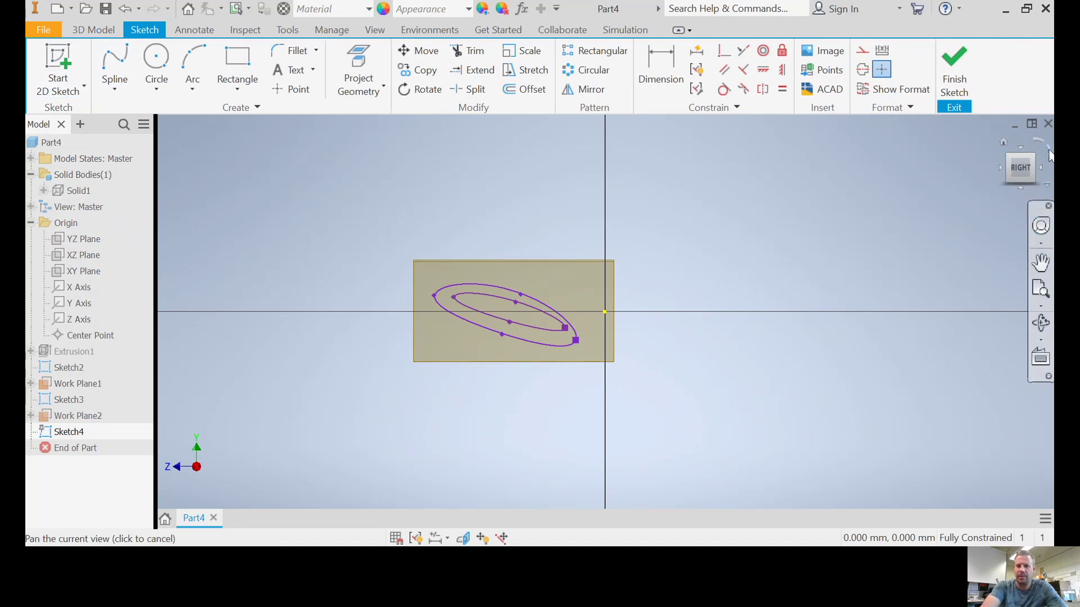
{"action": "left_click", "coordinate": [1049, 152]}
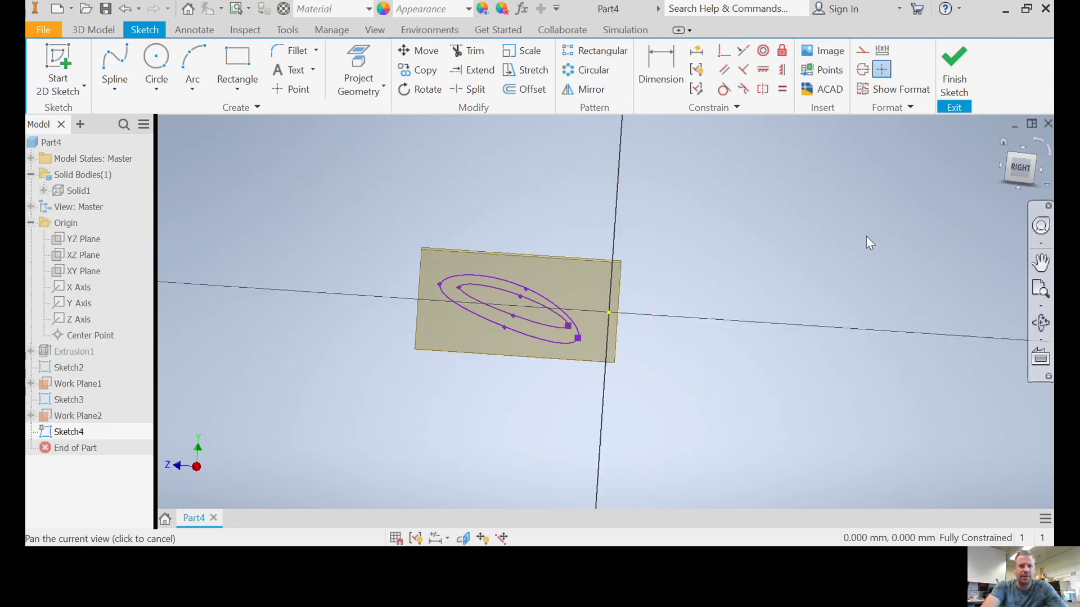
{"action": "left_click", "coordinate": [115, 70]}
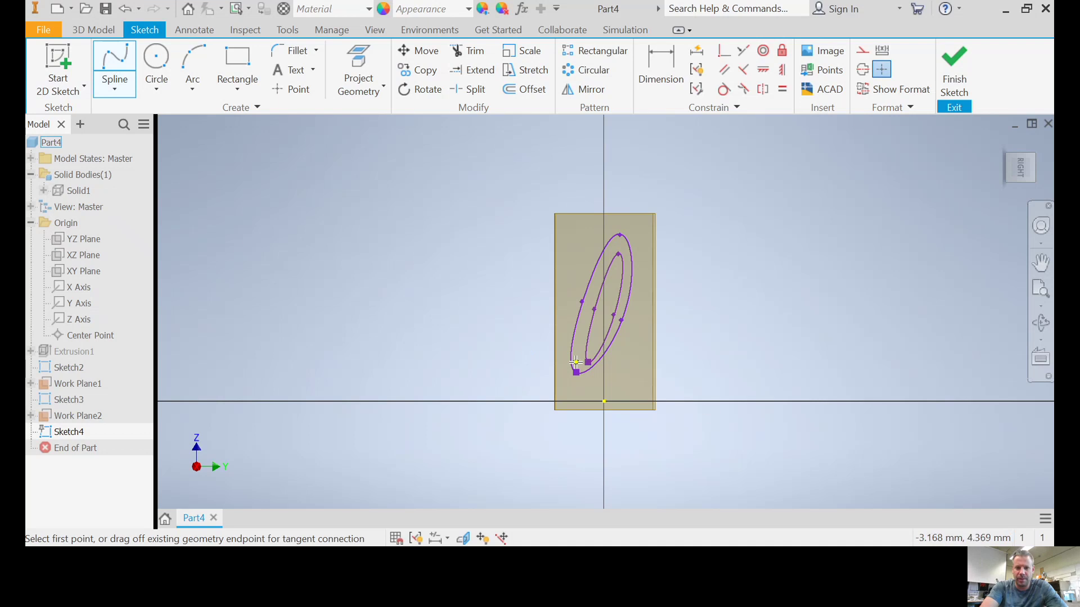
{"action": "left_click", "coordinate": [594, 340]}
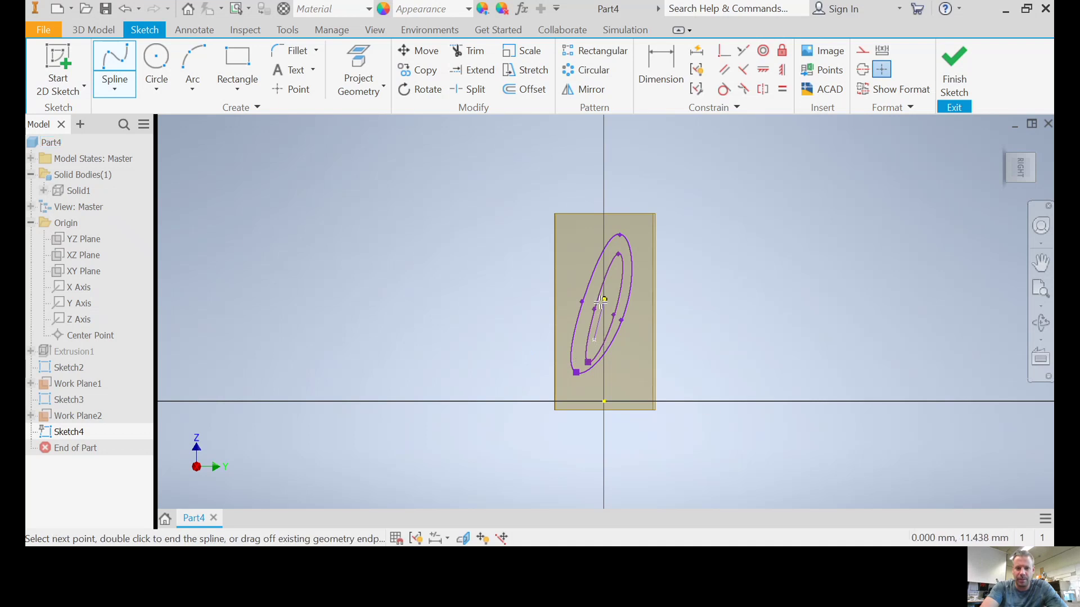
{"action": "left_click", "coordinate": [603, 304]}
{"action": "left_click", "coordinate": [612, 279]}
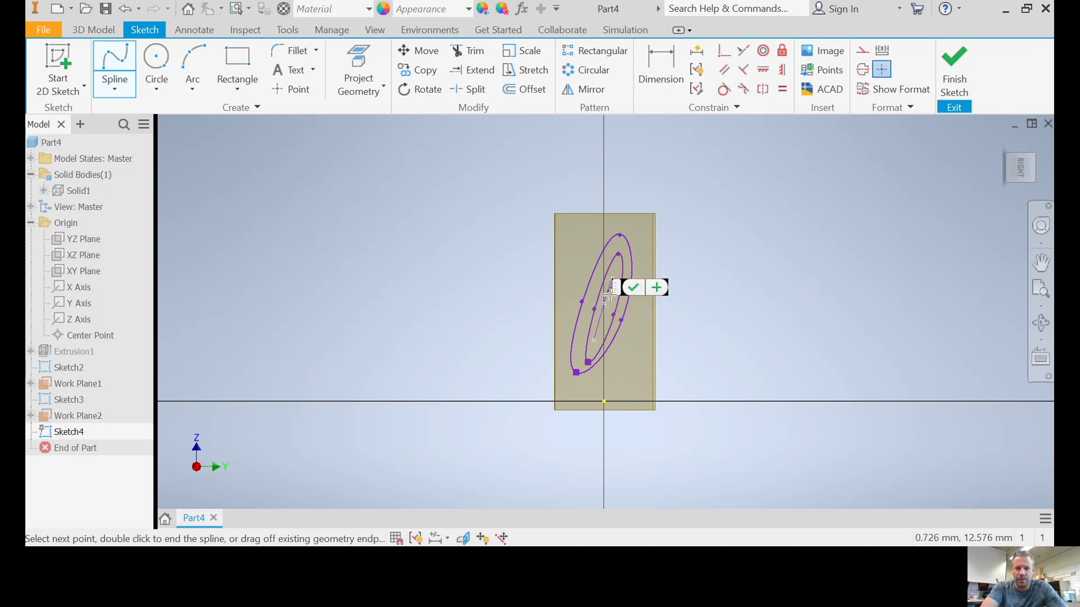
{"action": "left_click", "coordinate": [609, 309]}
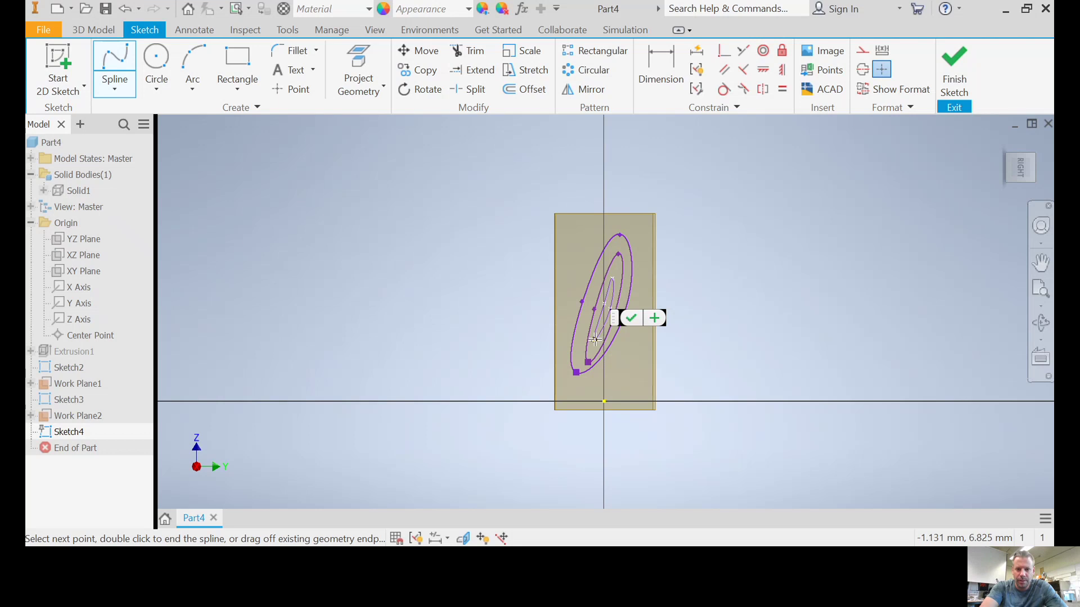
{"action": "left_click", "coordinate": [594, 340]}
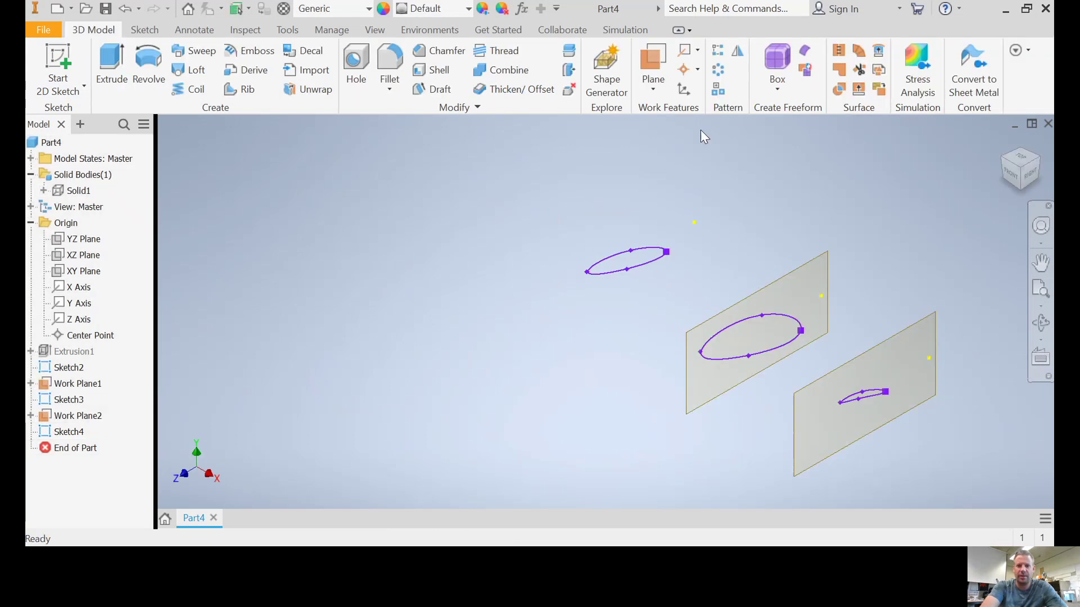
{"action": "left_click", "coordinate": [652, 89]}
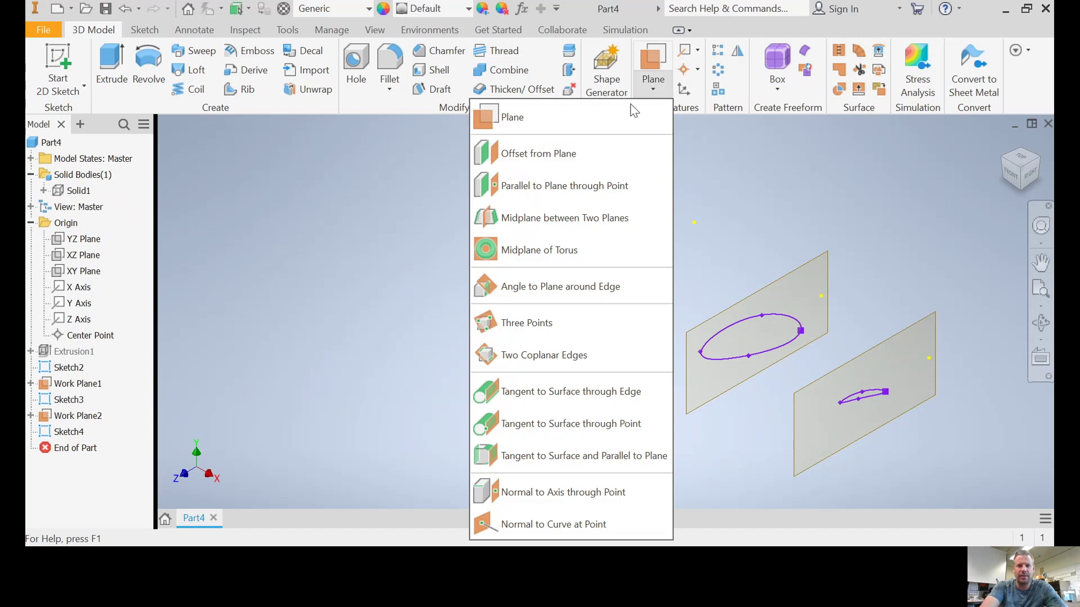
Add Work Plane3 offset 60 mm from the YZ Plane.
{"action": "left_click", "coordinate": [560, 155]}
{"action": "left_click", "coordinate": [88, 242]}
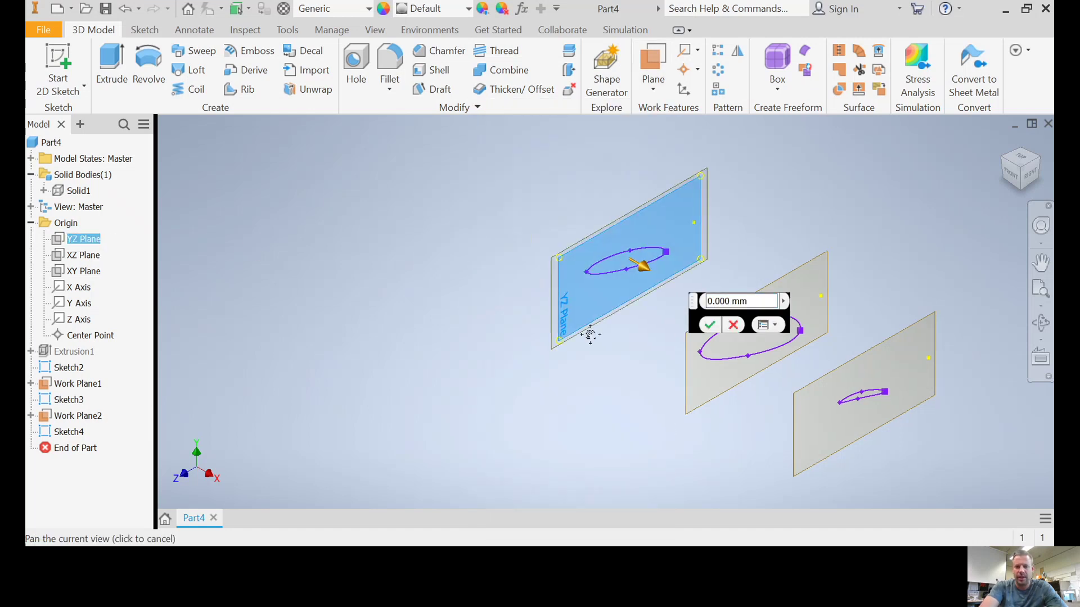
{"action": "middle_click_drag", "start_coordinate": [586, 335], "coordinate": [458, 246]}
{"action": "left_click_drag", "start_coordinate": [432, 193], "coordinate": [752, 416]}
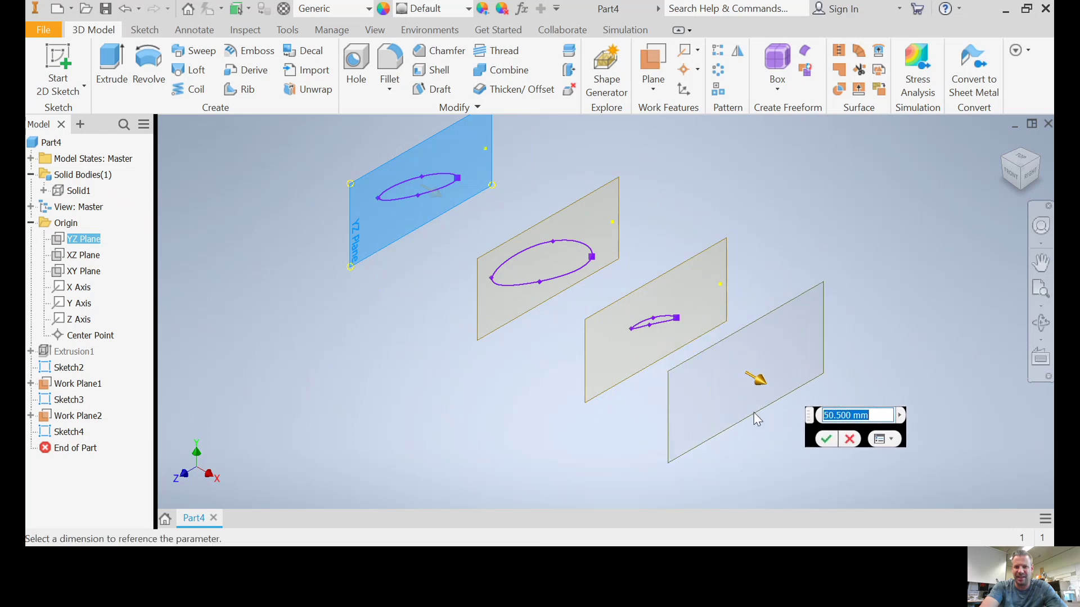
{"action": "middle_click_drag", "start_coordinate": [752, 417], "coordinate": [575, 284]}
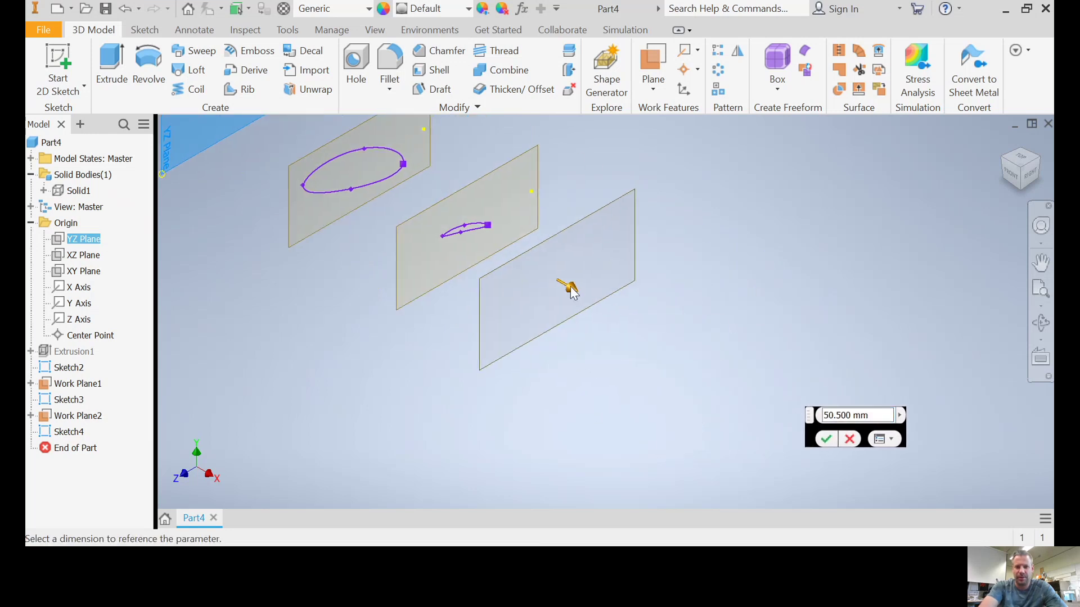
{"action": "left_click_drag", "start_coordinate": [572, 290], "coordinate": [579, 294]}
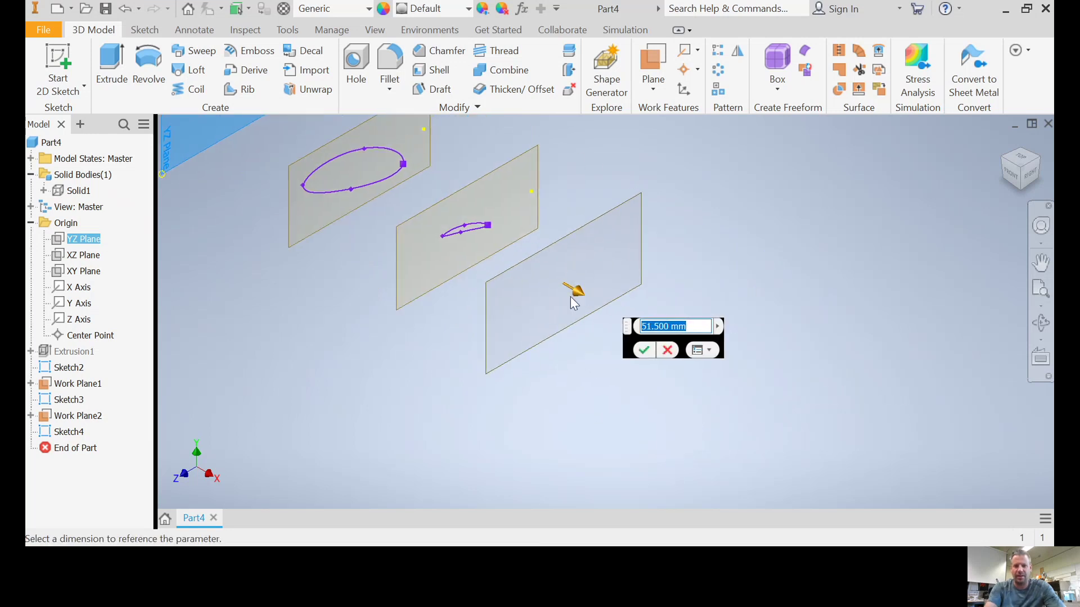
{"action": "type", "text": "60"}
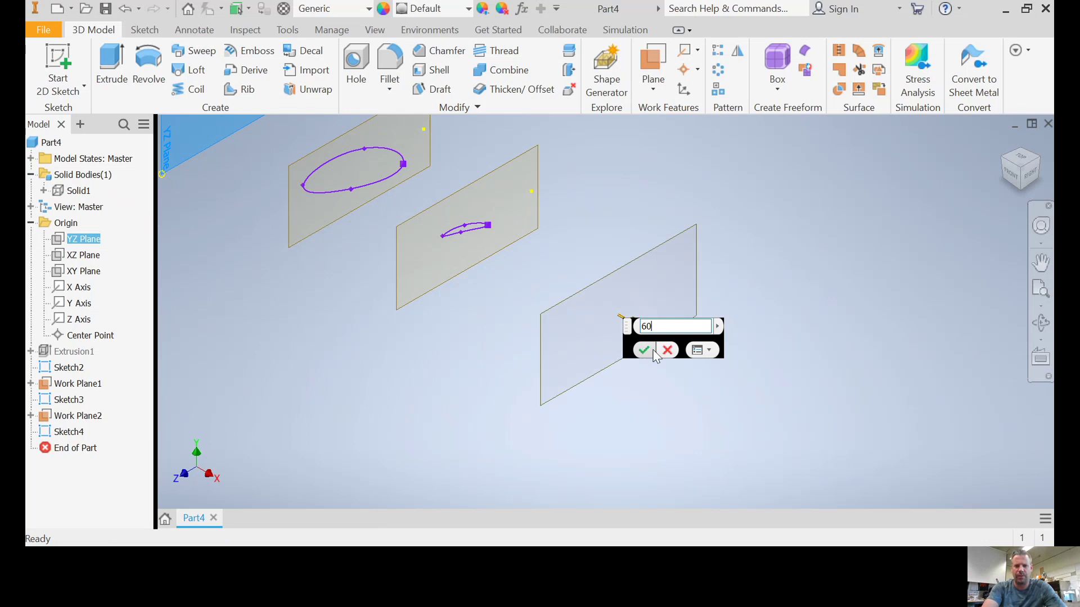
{"action": "left_click", "coordinate": [645, 350]}
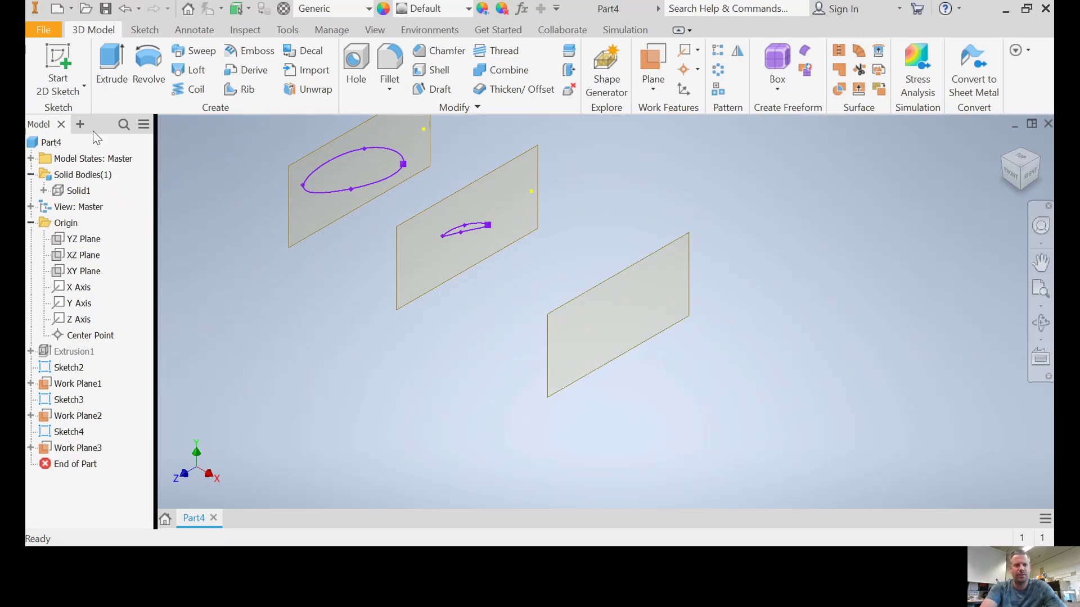
Place a single tip point in Sketch5 on Work Plane3 and finish the sketch.
{"action": "left_click", "coordinate": [47, 58]}
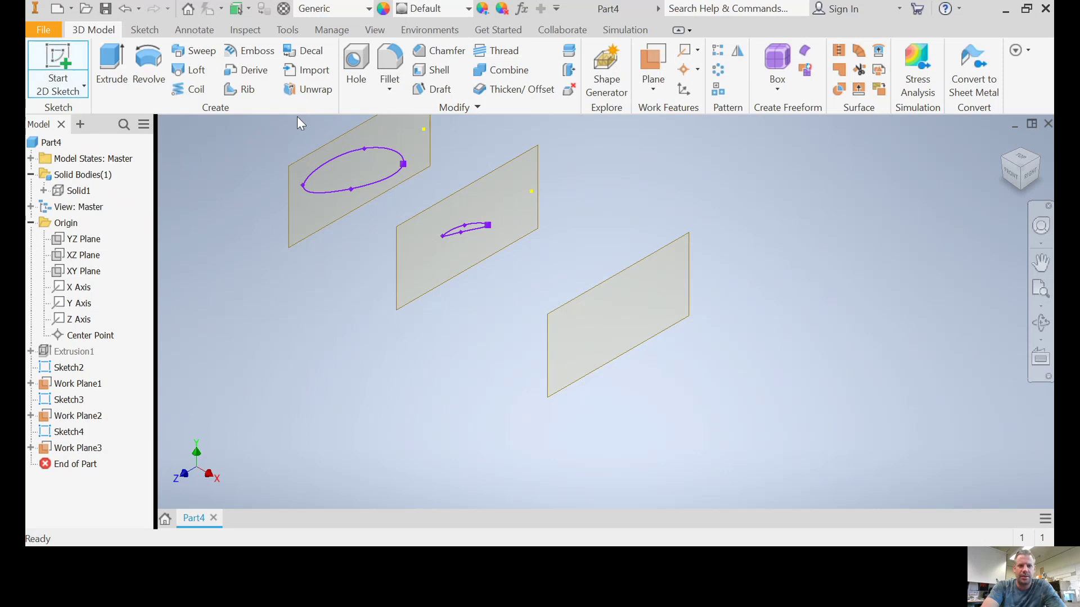
{"action": "left_click", "coordinate": [613, 284]}
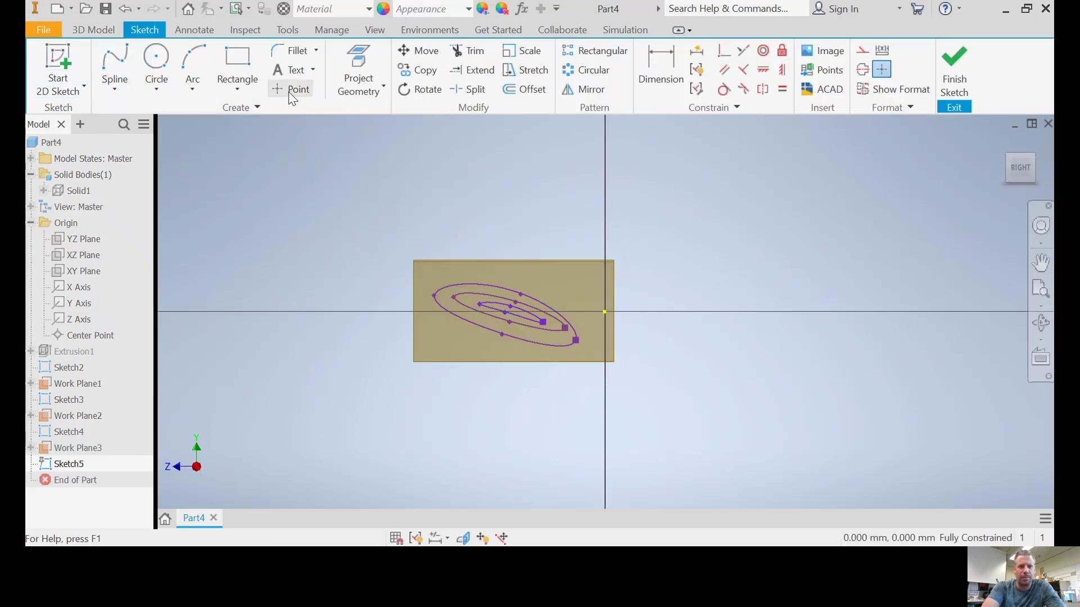
{"action": "left_click", "coordinate": [288, 90]}
{"action": "scroll", "coordinate": [506, 343], "scroll_direction": "up", "scroll_amount": 3}
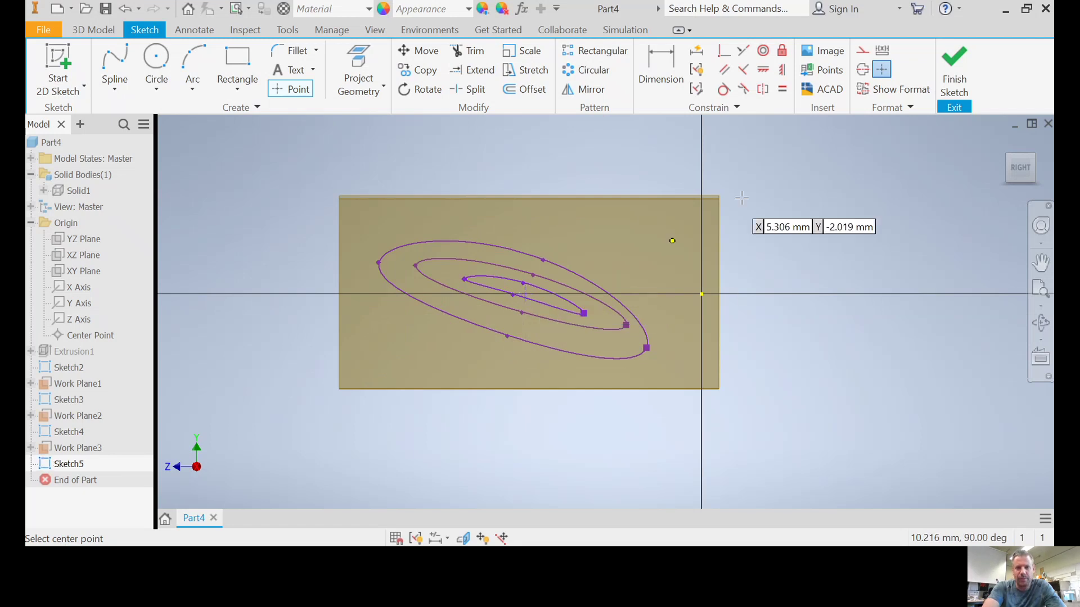
{"action": "left_click", "coordinate": [945, 82]}
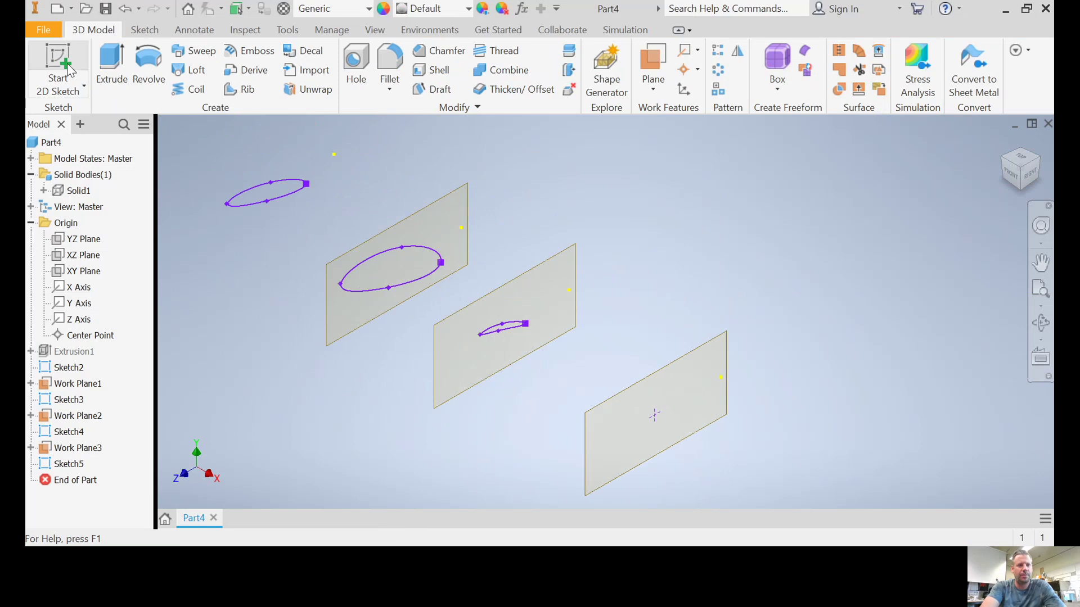
Loft a blade through Sketch2, Sketch3 and Sketch4, tapering to Sketch5's tip point.
{"action": "left_click", "coordinate": [194, 69]}
{"action": "middle_click_drag", "start_coordinate": [587, 207], "coordinate": [815, 248]}
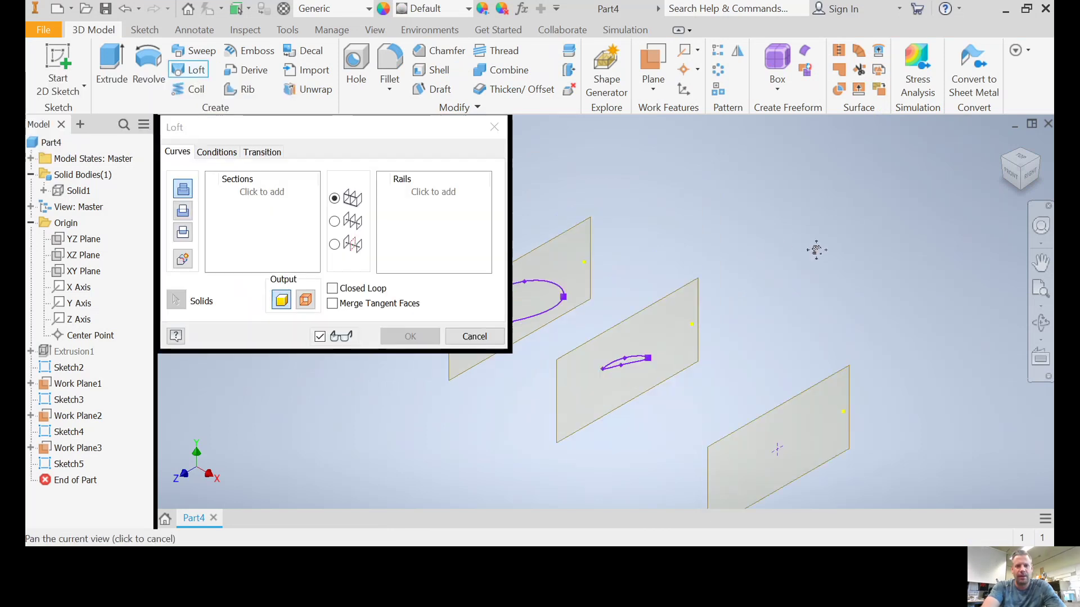
{"action": "left_click", "coordinate": [554, 237]}
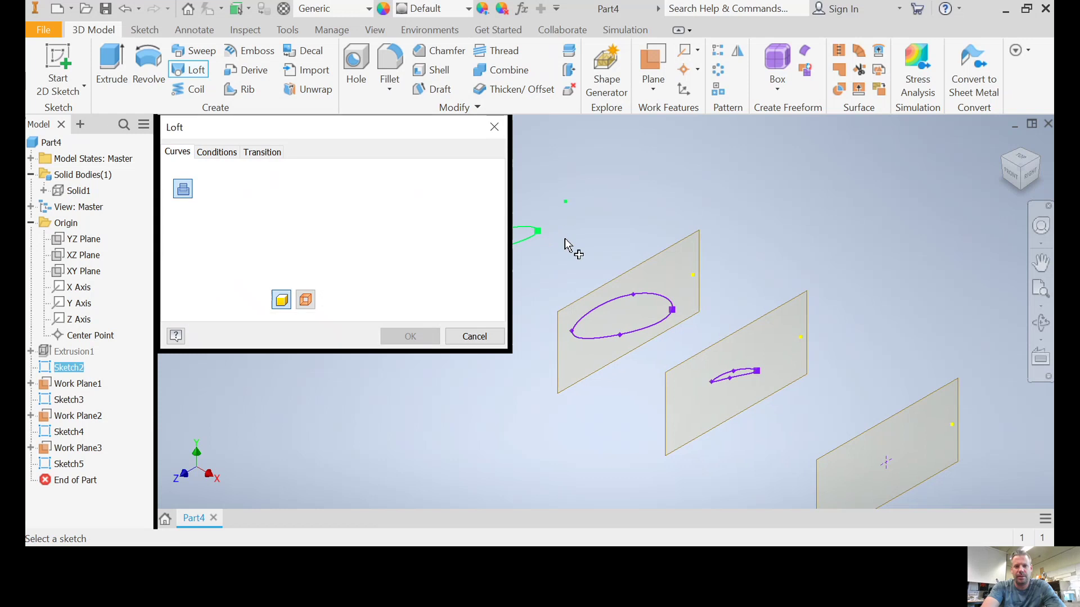
{"action": "left_click", "coordinate": [663, 306]}
{"action": "left_click", "coordinate": [744, 375]}
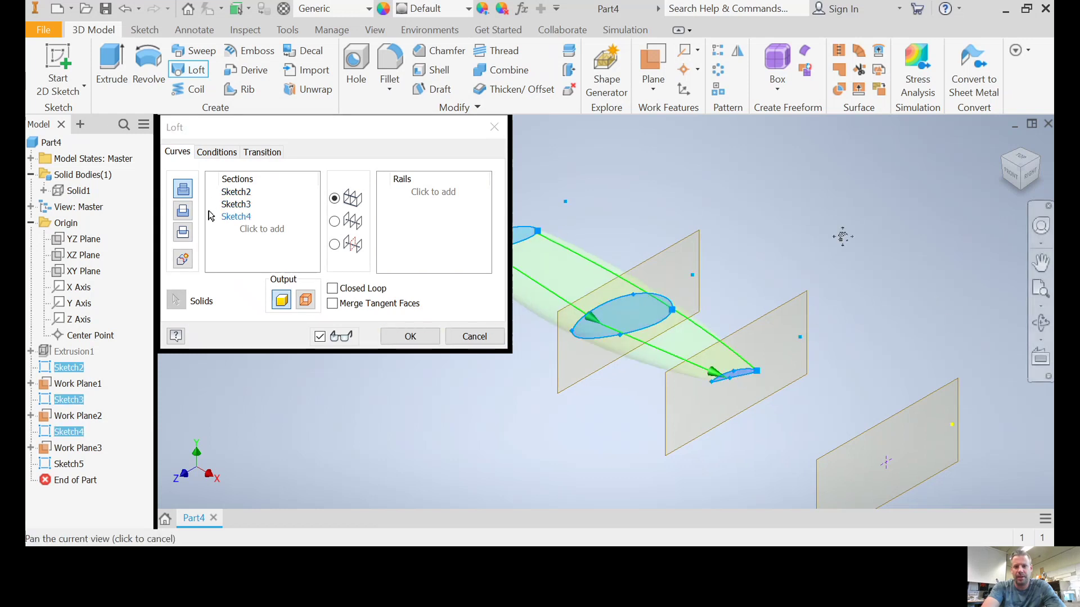
{"action": "mouse_move", "coordinate": [930, 371]}
{"action": "middle_mouse_down"}
{"action": "mouse_move", "coordinate": [726, 242]}
{"action": "mouse_move", "coordinate": [803, 272]}
{"action": "middle_mouse_up"}
{"action": "left_click", "coordinate": [681, 333]}
{"action": "left_click", "coordinate": [420, 341]}
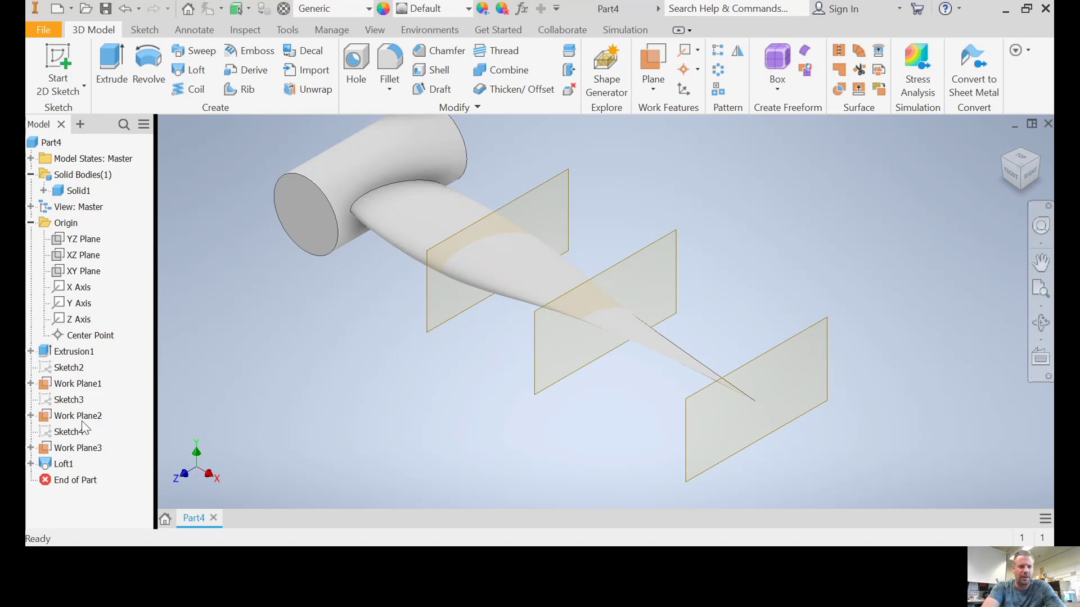
{"action": "double_click", "coordinate": [45, 419]}
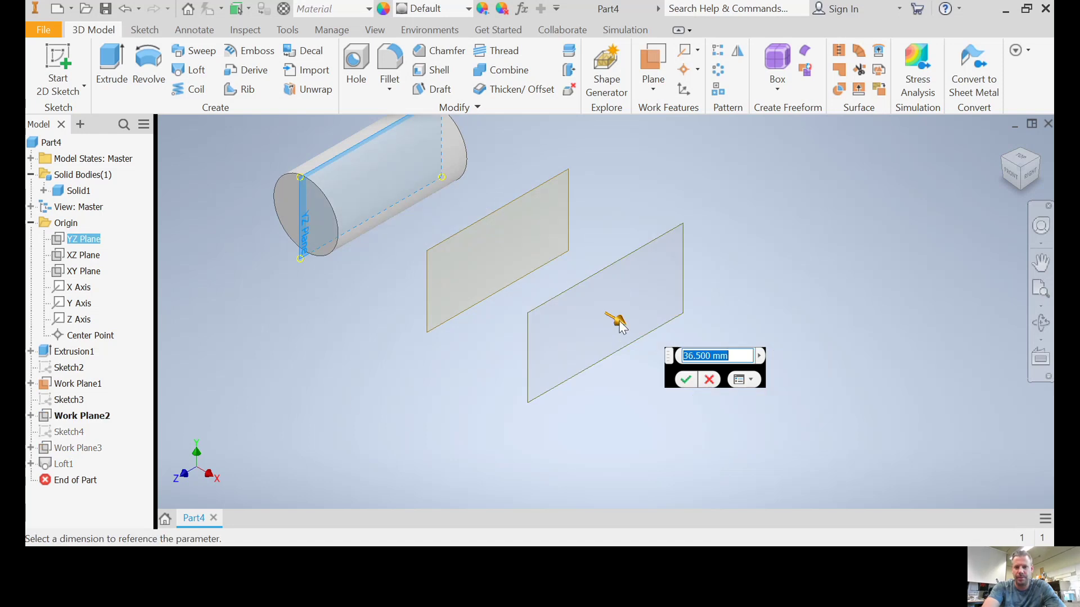
Move Work Plane2 to 51 mm from the YZ Plane and inspect the updated blade.
{"action": "left_click_drag", "start_coordinate": [620, 325], "coordinate": [721, 370]}
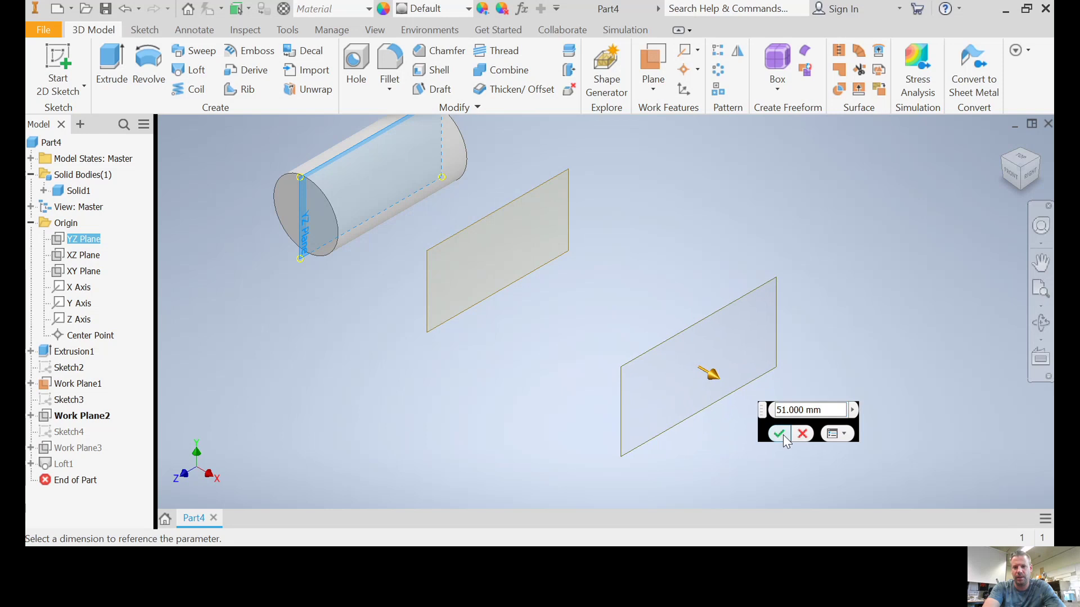
{"action": "left_click", "coordinate": [779, 433]}
{"action": "middle_click_drag", "start_coordinate": [498, 397], "coordinate": [436, 362]}
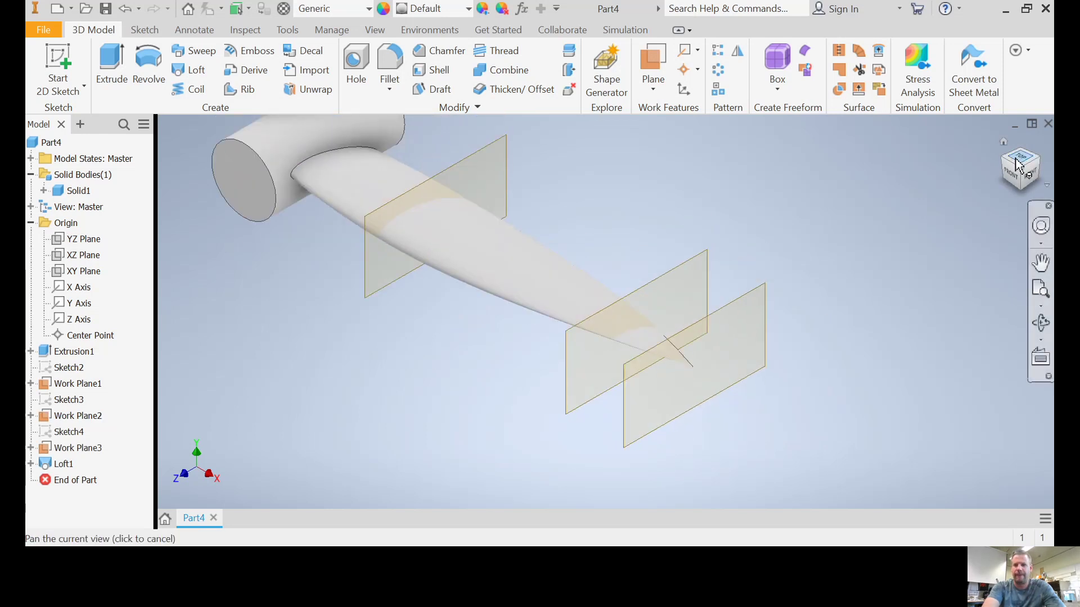
{"action": "mouse_move", "coordinate": [485, 244]}
{"action": "middle_mouse_down", "text": "shift"}
{"action": "mouse_move", "coordinate": [504, 252]}
{"action": "mouse_move", "coordinate": [482, 241]}
{"action": "middle_mouse_up", "text": "shift"}
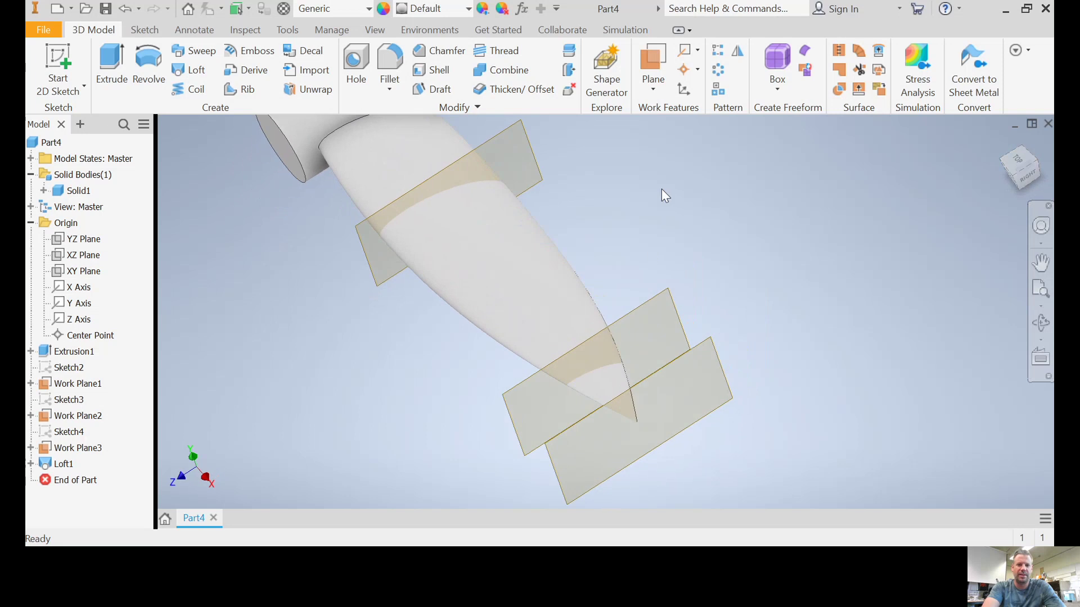
{"action": "middle_click_drag", "start_coordinate": [663, 192], "coordinate": [687, 311]}
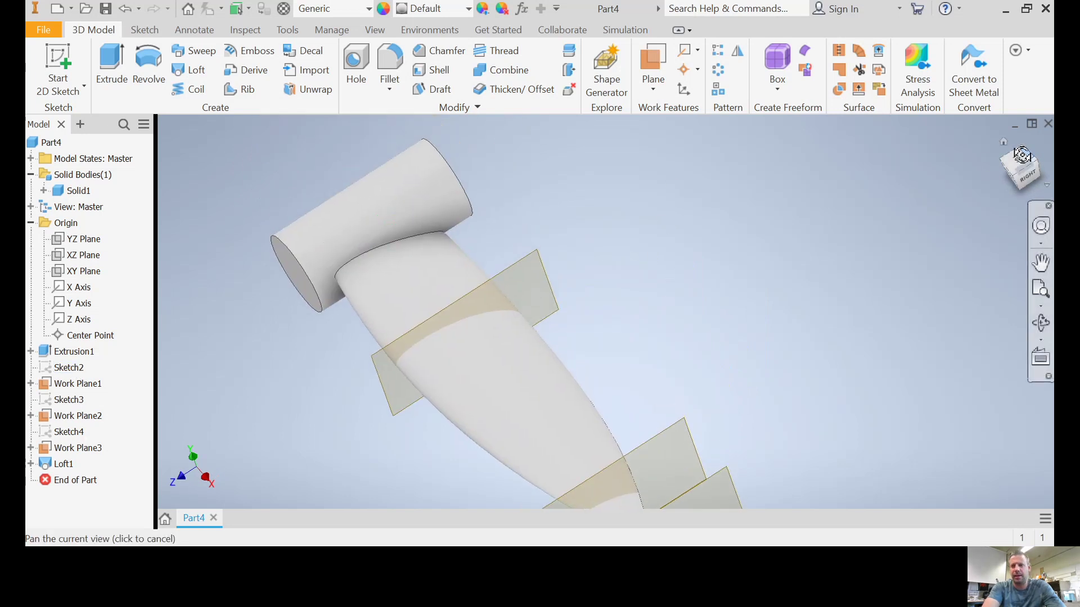
{"action": "middle_click_drag", "start_coordinate": [502, 373], "coordinate": [495, 374], "text": "shift"}
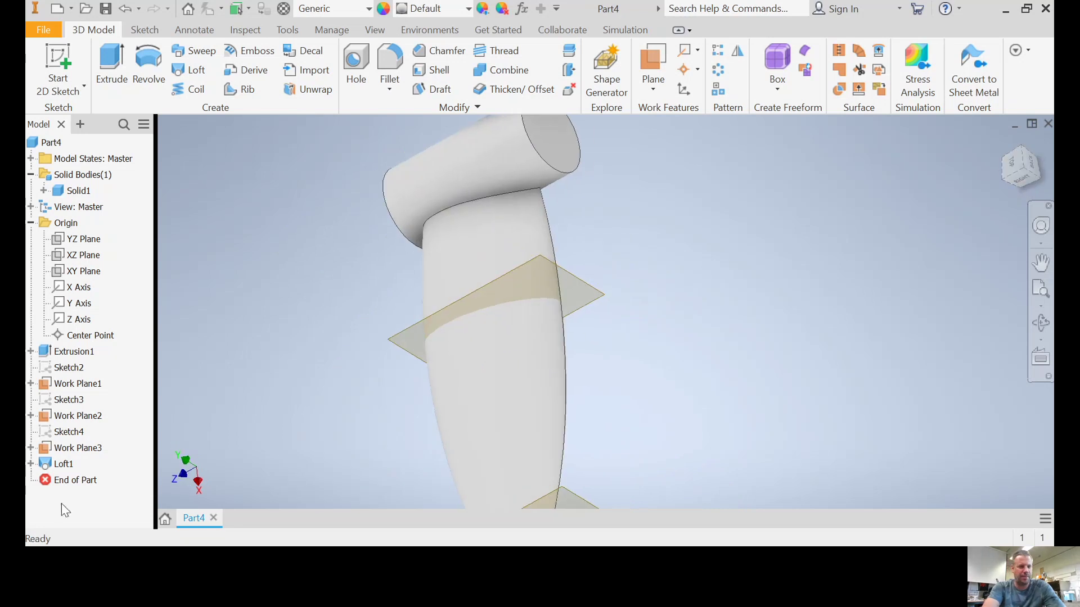
Make Sketch3's ellipse narrower so the blade's middle section becomes slimmer.
{"action": "double_click", "coordinate": [69, 401]}
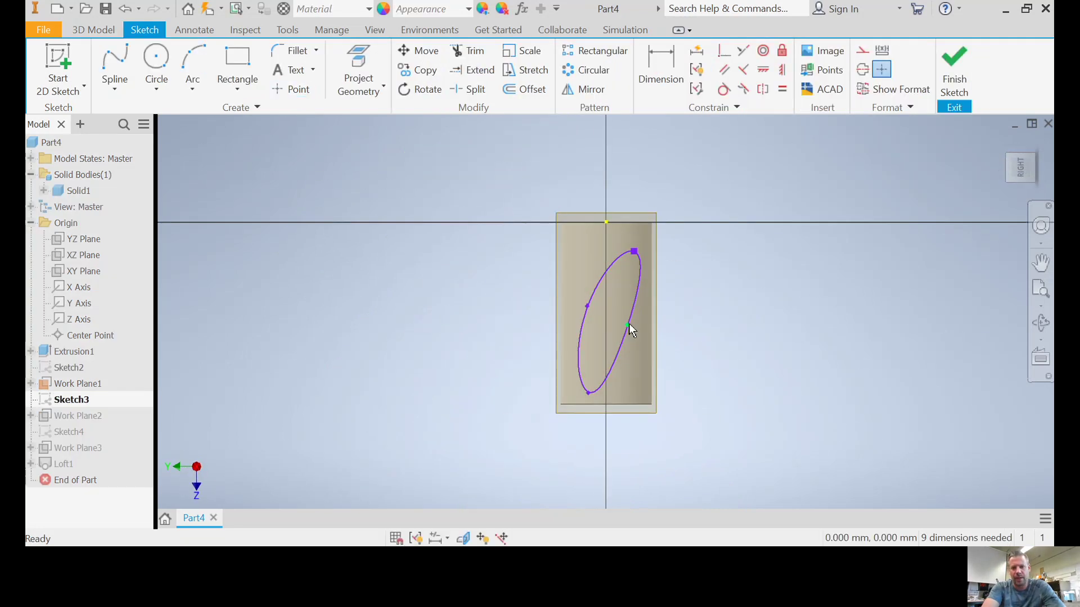
{"action": "left_click_drag", "start_coordinate": [629, 325], "coordinate": [605, 310]}
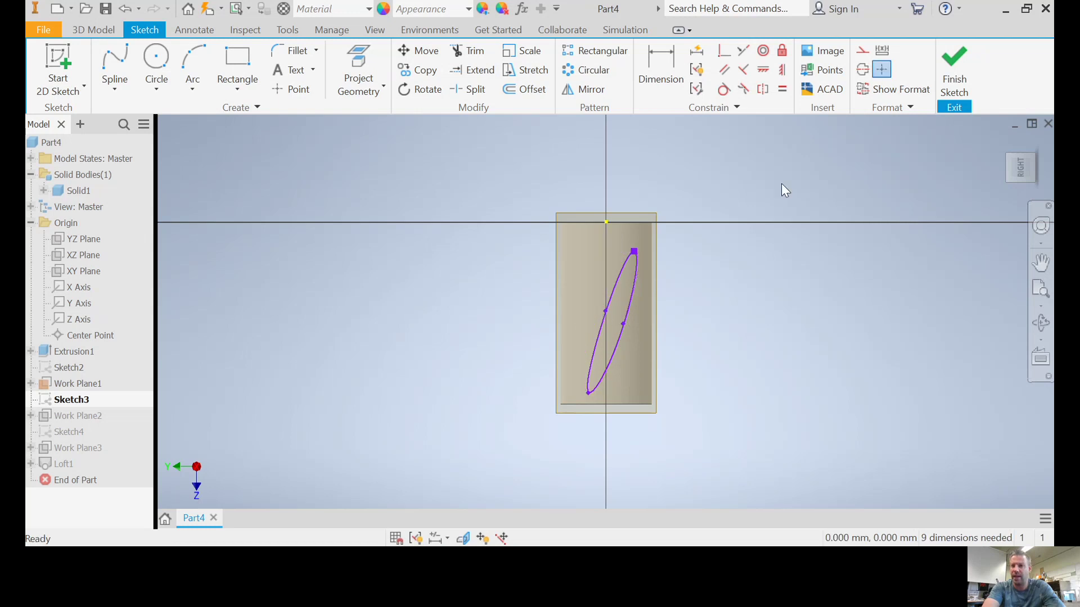
{"action": "left_click", "coordinate": [953, 70]}
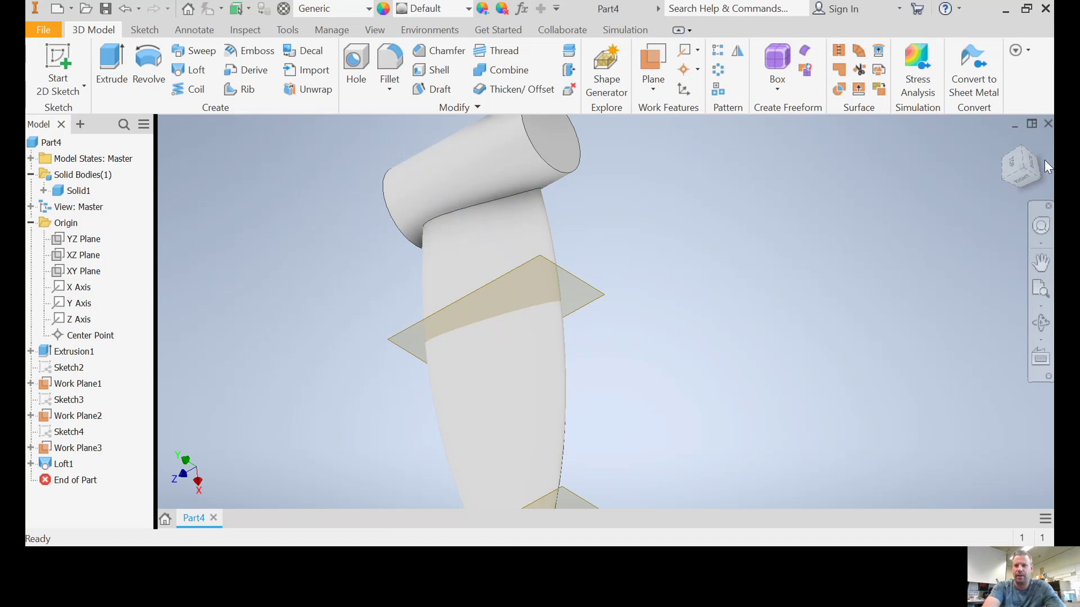
Turn the view from Right through an angled orbit to face the blade from the Back.
{"action": "left_click", "coordinate": [1019, 175]}
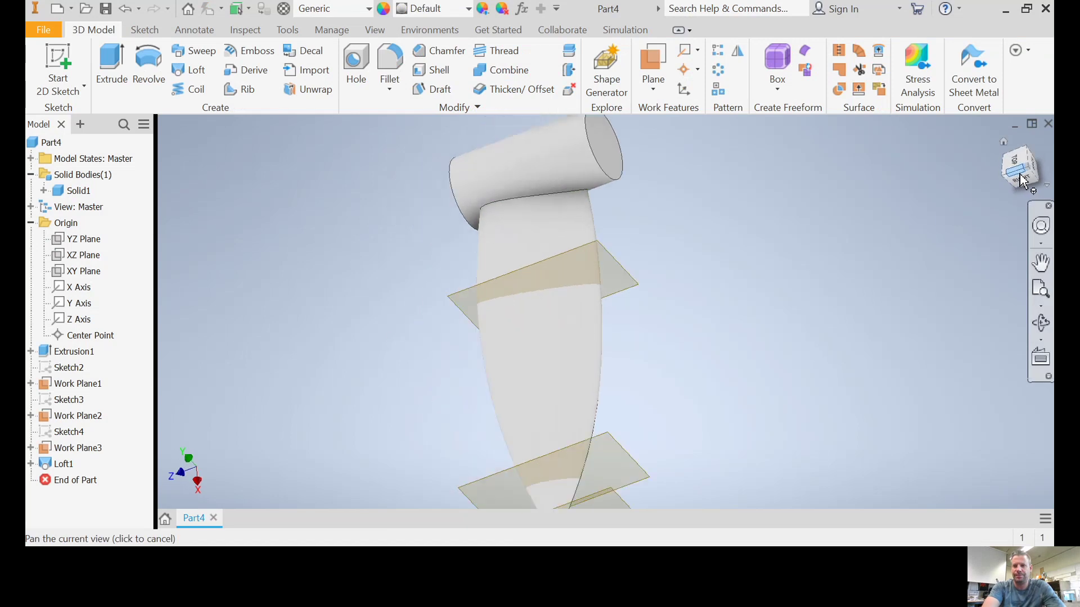
{"action": "left_click_drag", "start_coordinate": [1021, 179], "coordinate": [1016, 171]}
{"action": "left_click", "coordinate": [1032, 169]}
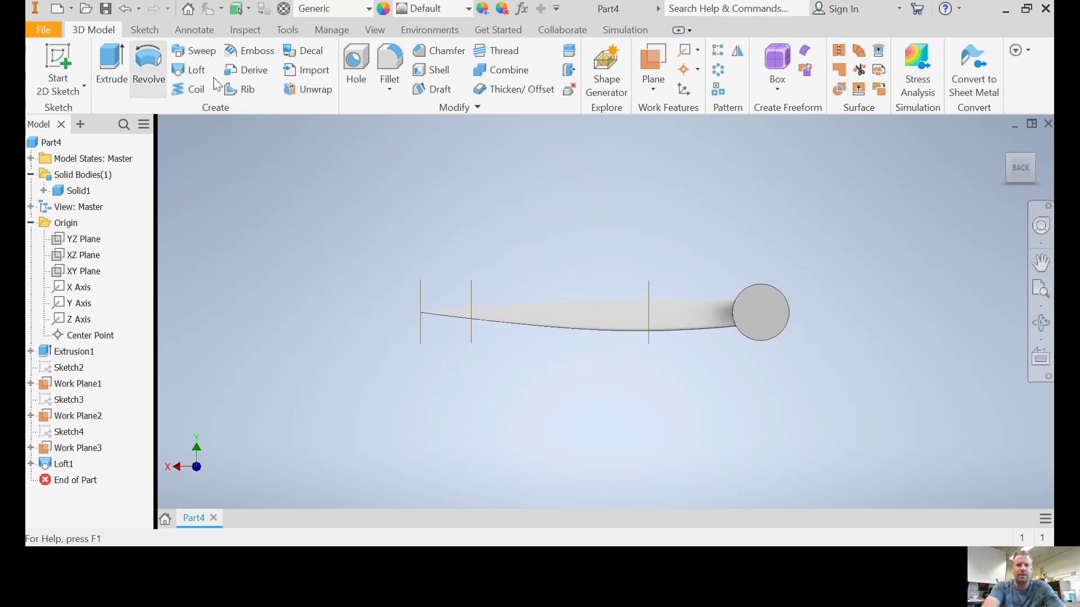
Circular-pattern the solid body about the Z Axis with the default six occurrences.
{"action": "left_click", "coordinate": [718, 70]}
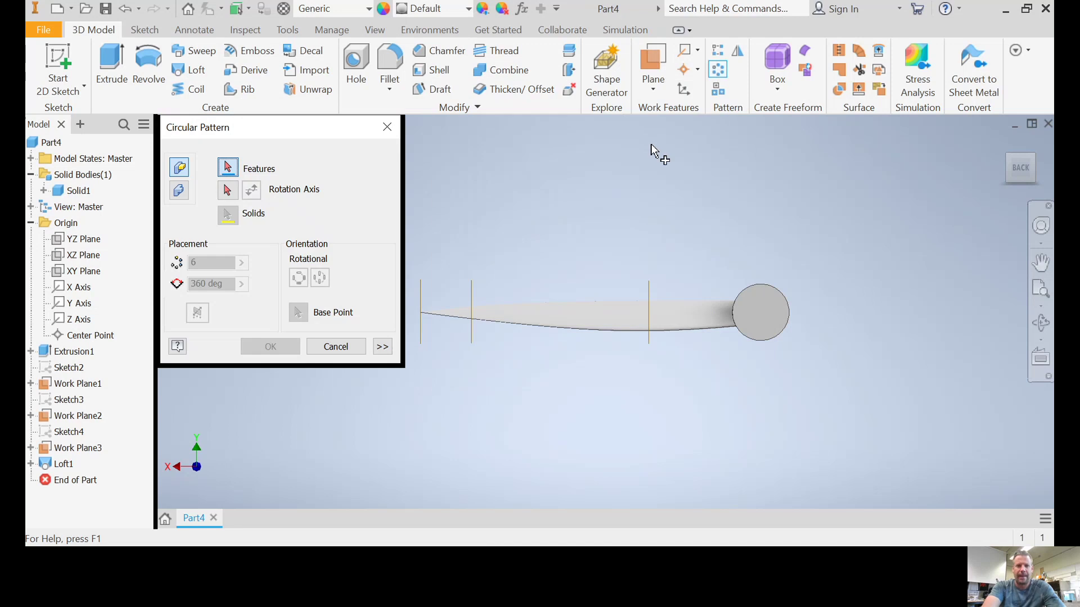
{"action": "left_click", "coordinate": [178, 191]}
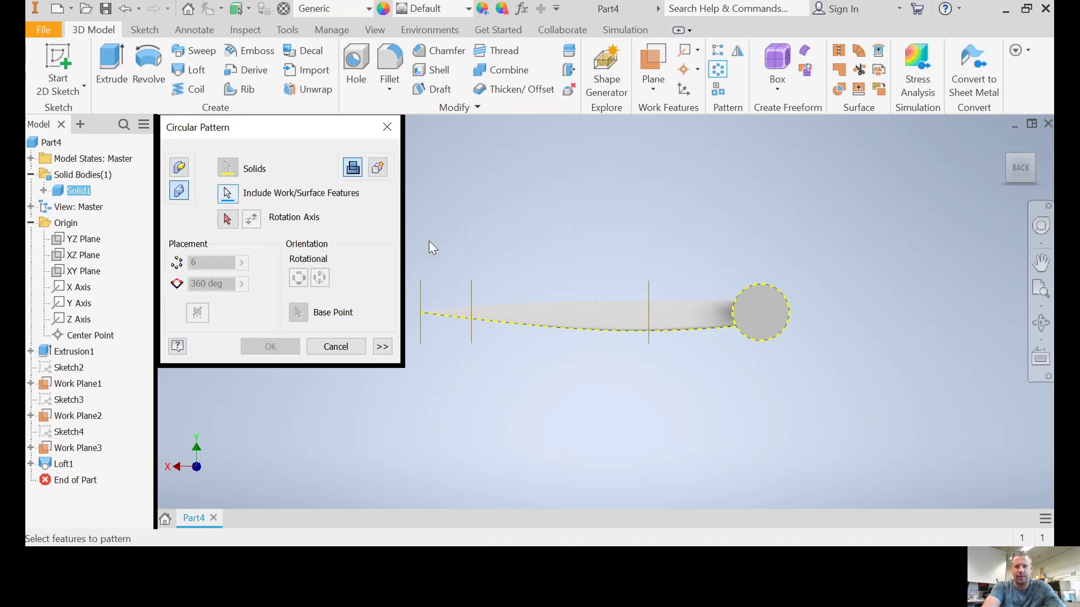
{"action": "left_click", "coordinate": [227, 220]}
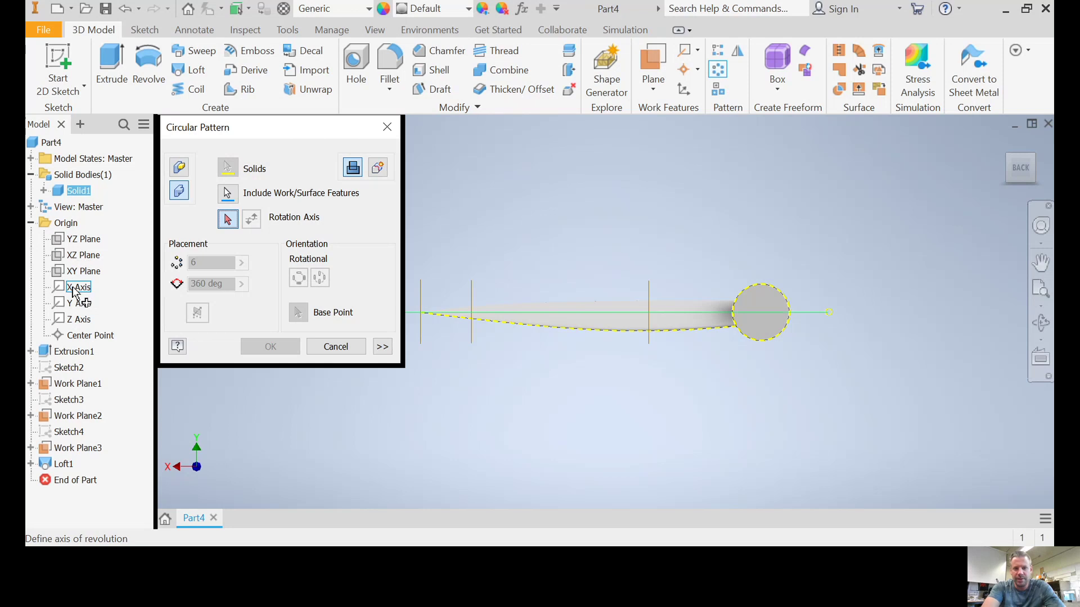
{"action": "left_click", "coordinate": [79, 319]}
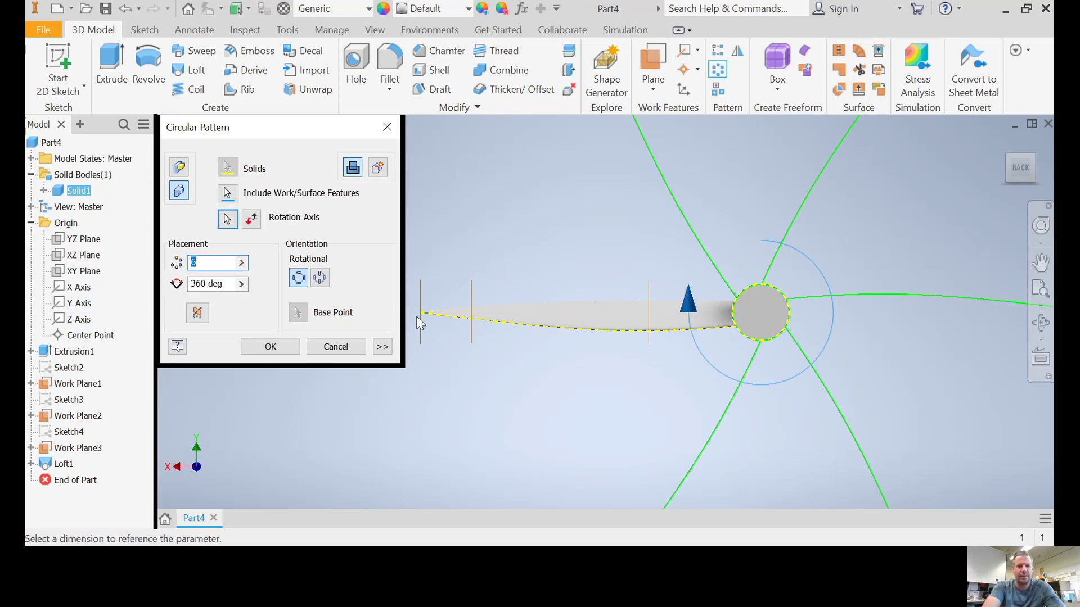
{"action": "left_click", "coordinate": [270, 347]}
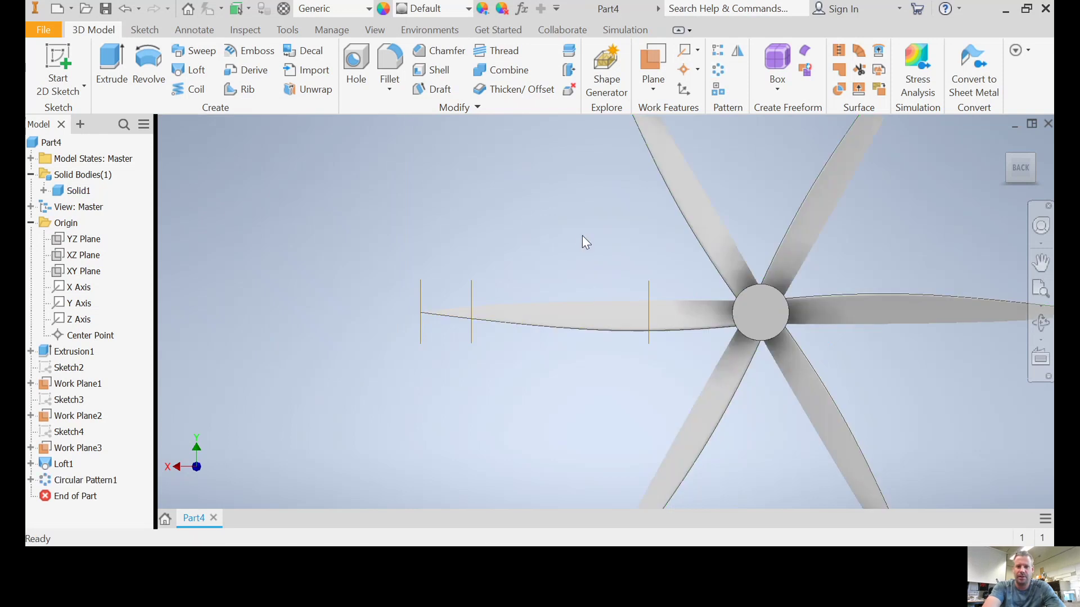
Change Circular Pattern1's count from 6 to 4 for a four-blade rotor.
{"action": "middle_click_drag", "start_coordinate": [582, 235], "coordinate": [387, 221]}
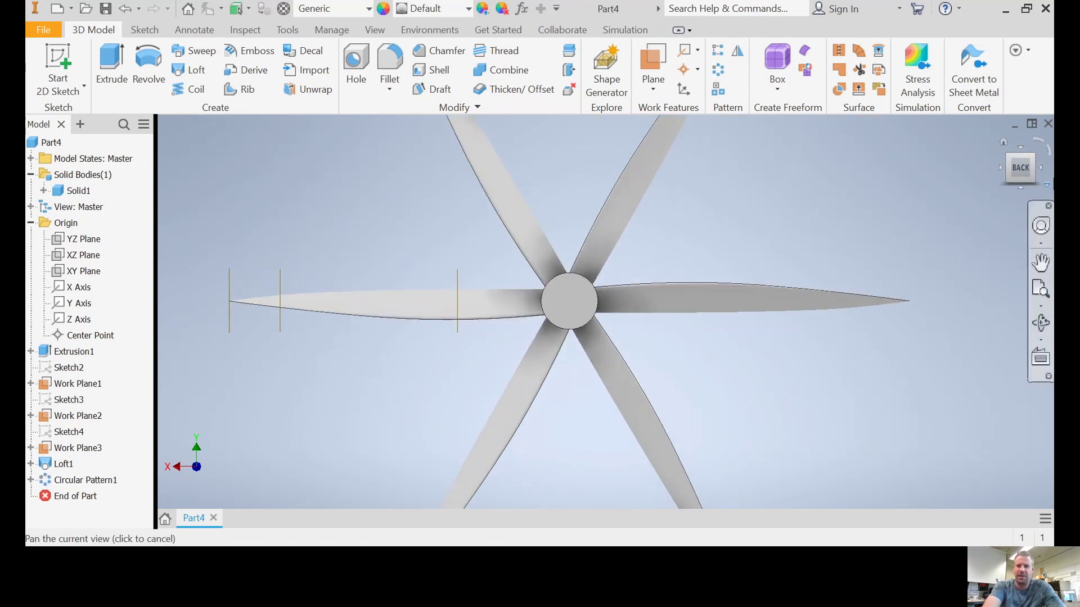
{"action": "mouse_move", "coordinate": [1023, 169]}
{"action": "left_click", "coordinate": [1004, 143]}
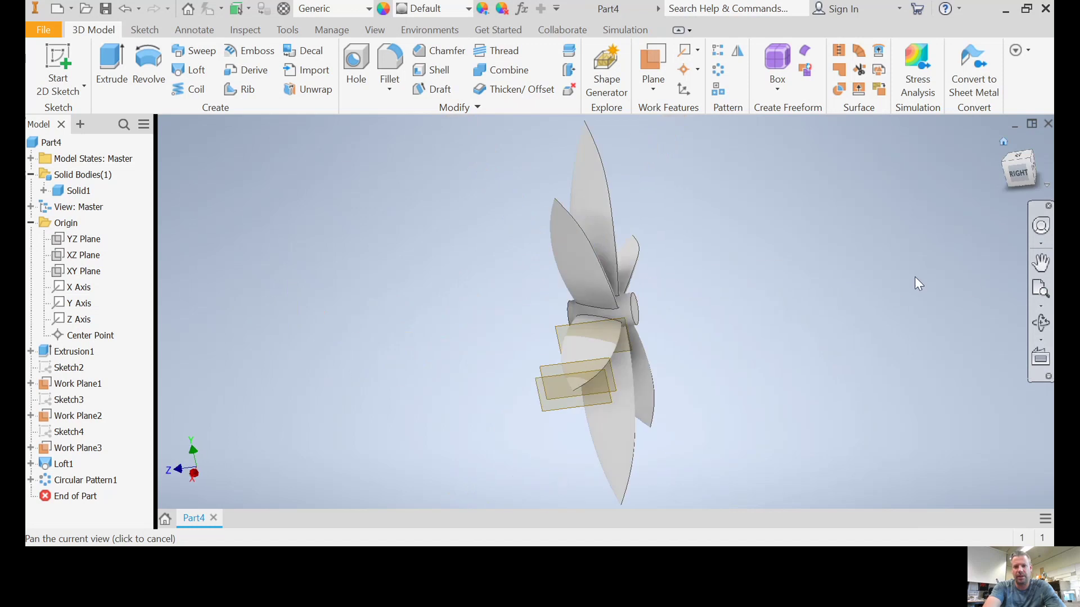
{"action": "scroll", "coordinate": [535, 313], "scroll_direction": "up", "scroll_amount": 3}
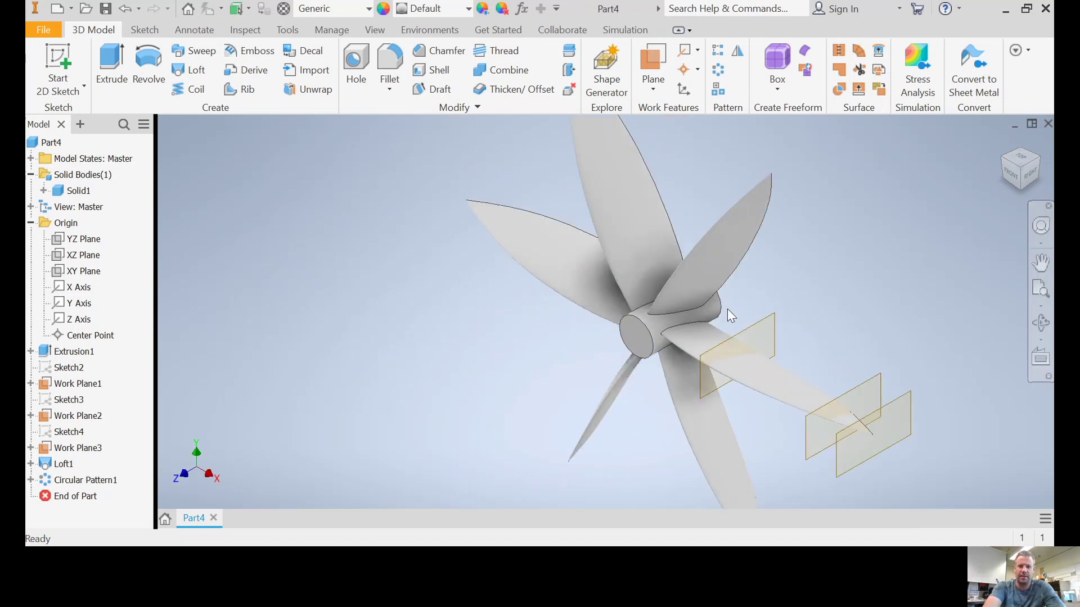
{"action": "left_click", "coordinate": [82, 481]}
{"action": "double_click", "coordinate": [82, 482]}
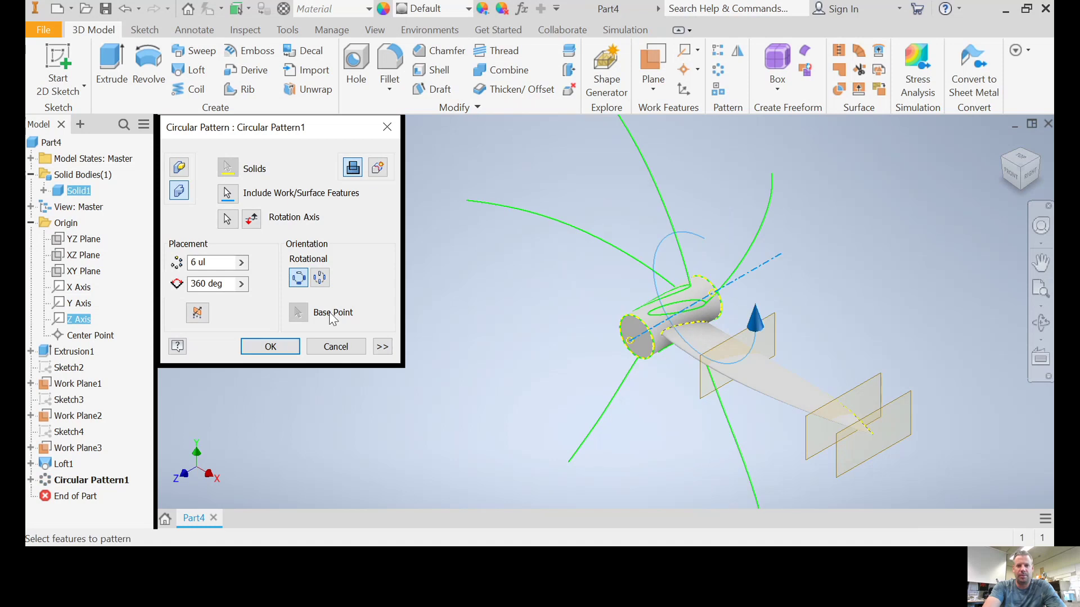
{"action": "left_click", "coordinate": [234, 263]}
{"action": "type", "text": "4"}
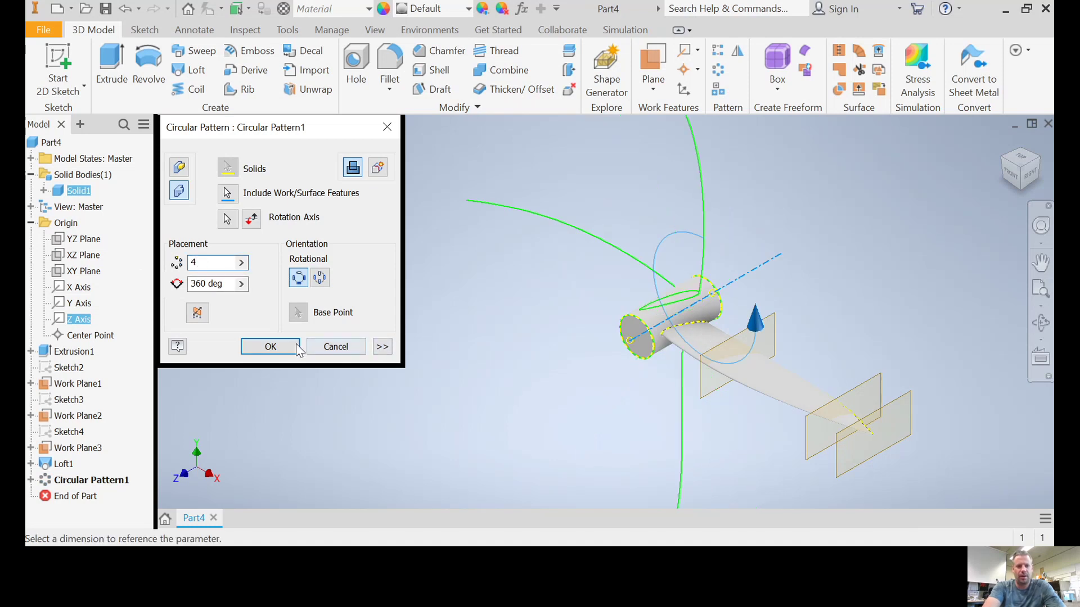
{"action": "left_click", "coordinate": [270, 347]}
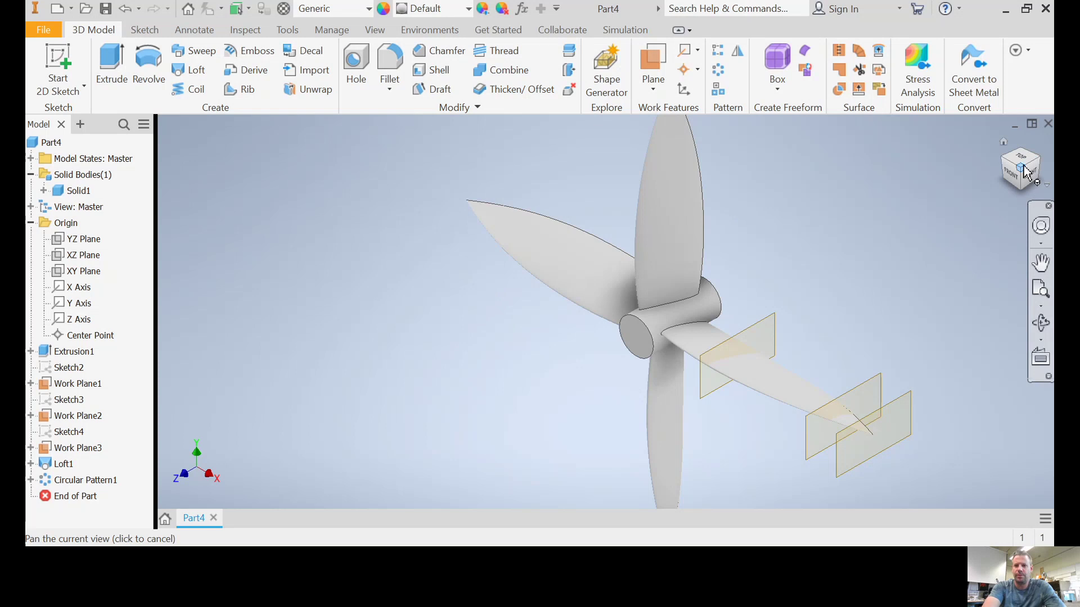
{"action": "mouse_move", "coordinate": [670, 316]}
{"action": "middle_mouse_down", "text": "shift"}
{"action": "mouse_move", "coordinate": [624, 332]}
{"action": "mouse_move", "coordinate": [647, 325]}
{"action": "middle_mouse_up", "text": "shift"}
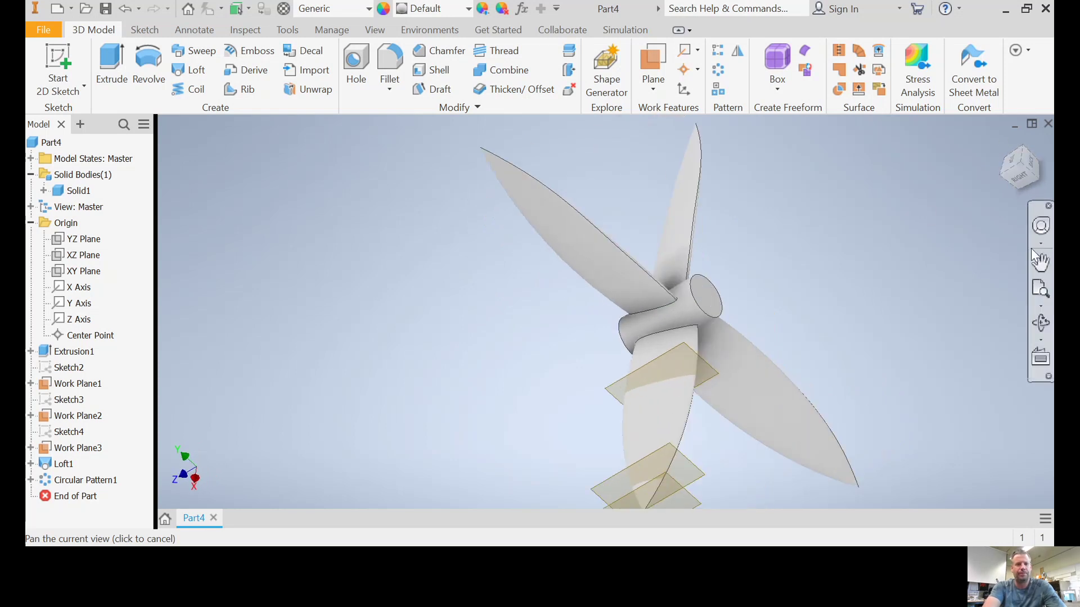
Sketch a 6.3 diameter circle centred on the hub's end face and finish the sketch.
{"action": "left_click", "coordinate": [57, 58]}
{"action": "left_click", "coordinate": [699, 297]}
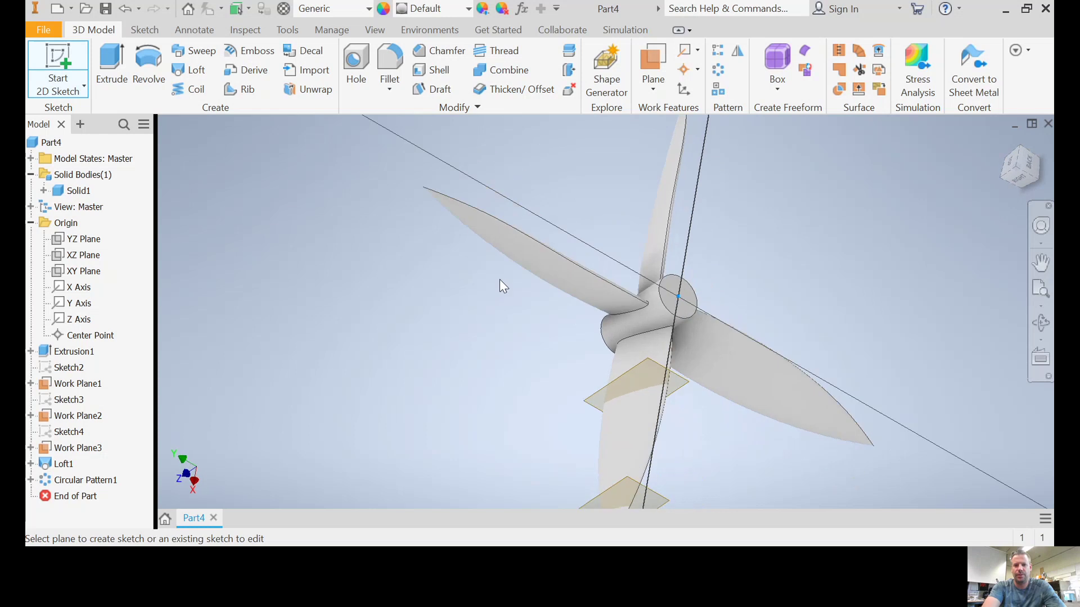
{"action": "left_click", "coordinate": [156, 58]}
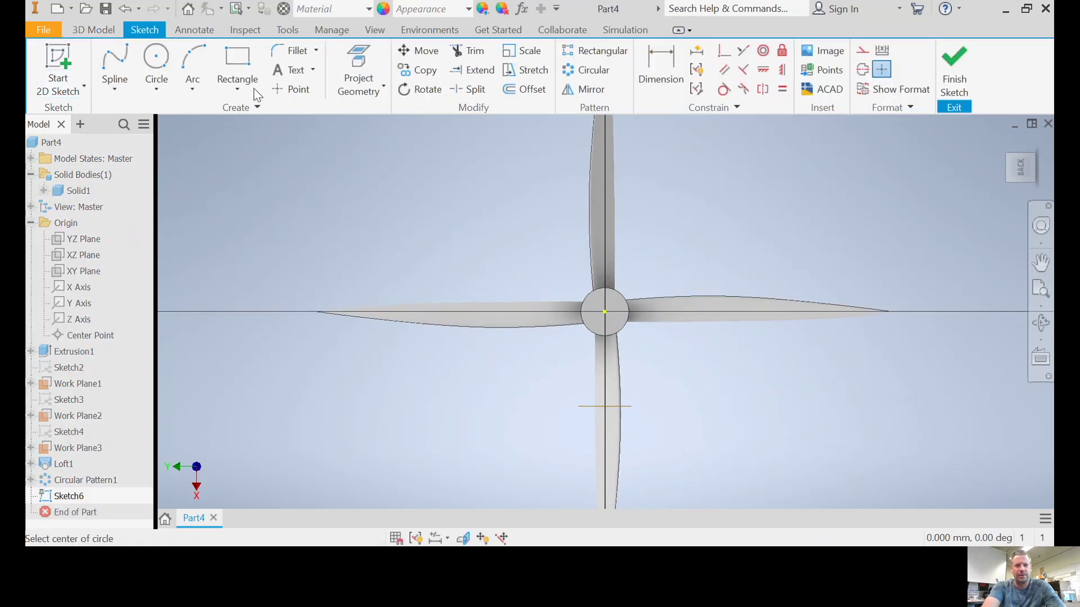
{"action": "left_click", "coordinate": [607, 313]}
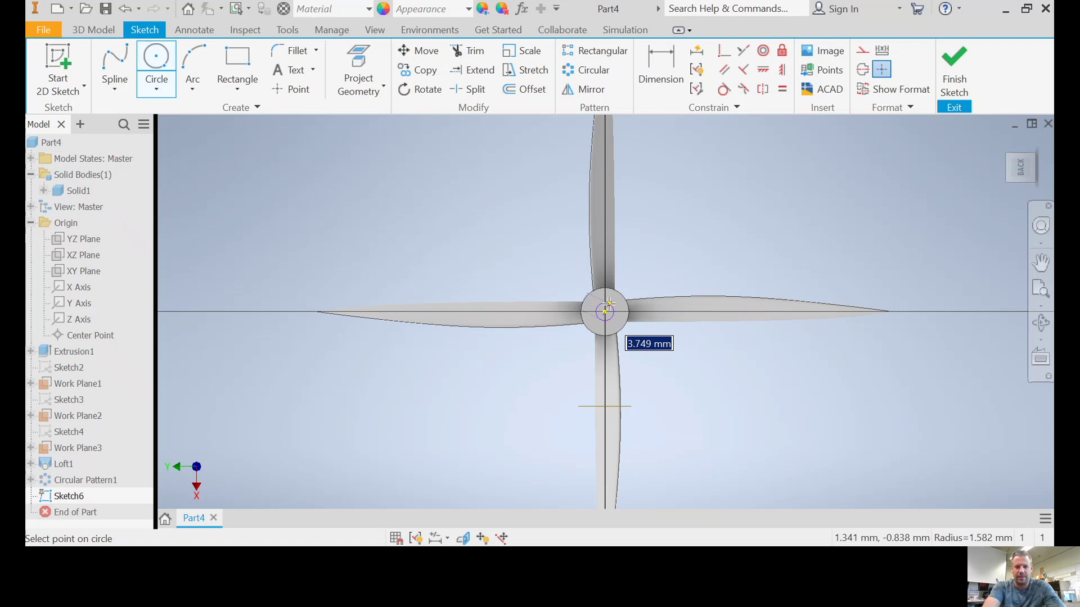
{"action": "type", "text": "6.3"}
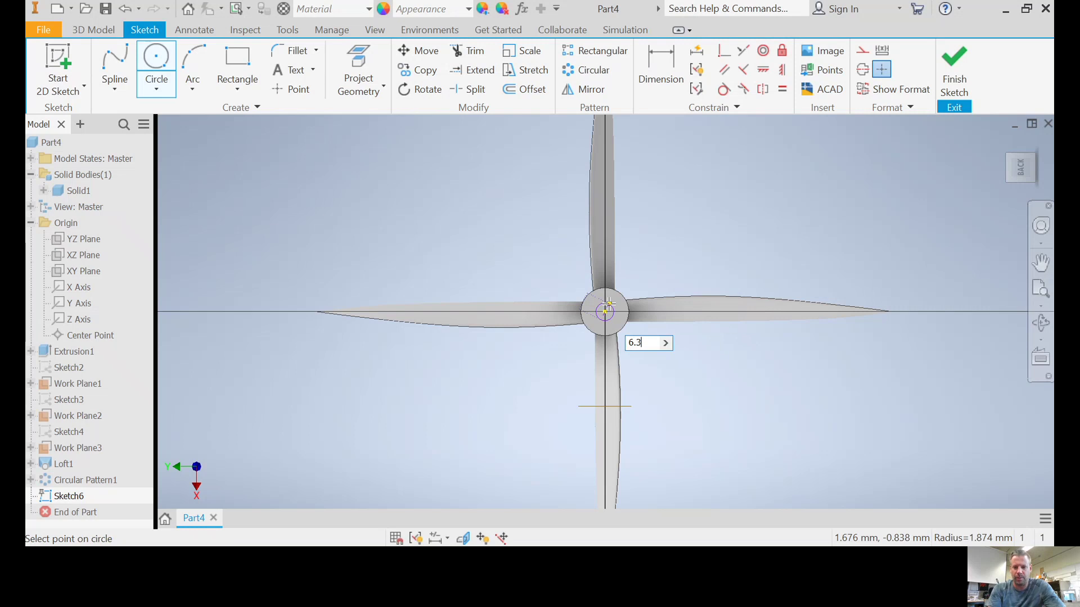
{"action": "key", "text": "Return"}
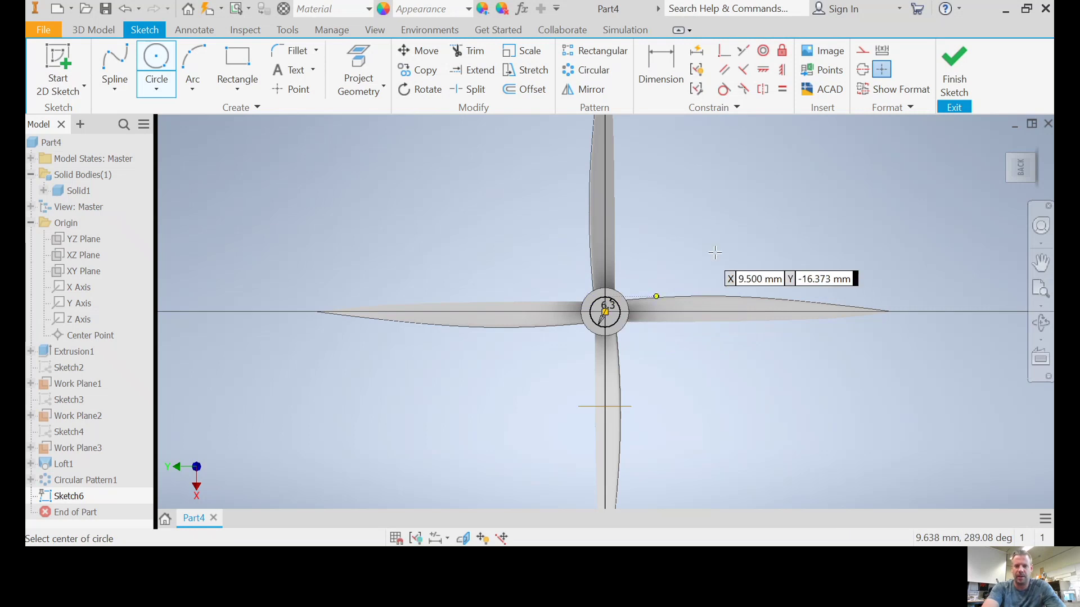
{"action": "left_click", "coordinate": [950, 89]}
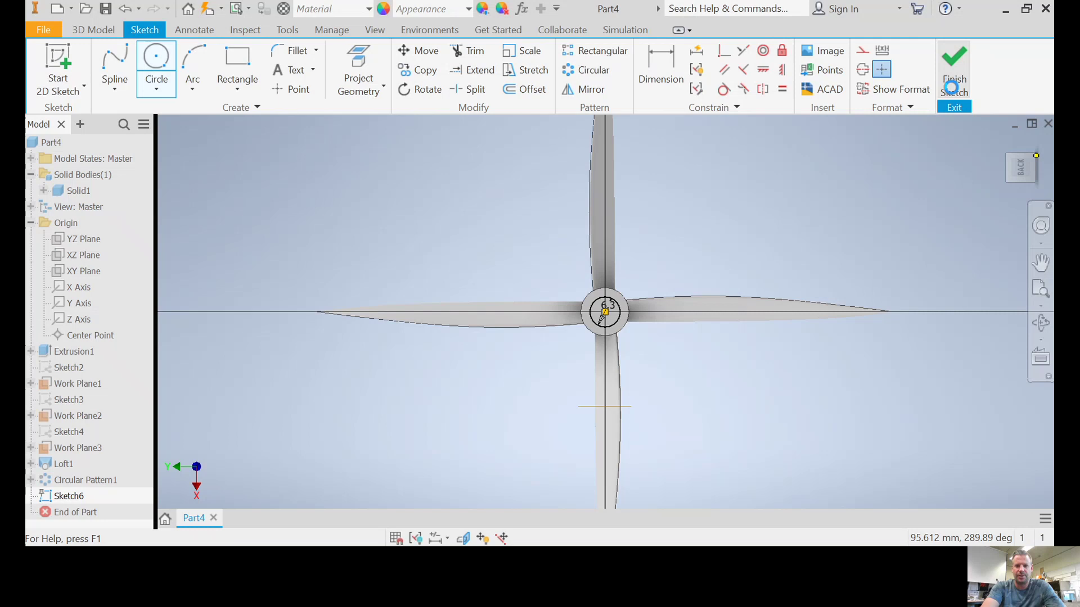
Cut-extrude the hub circle 10 mm into the hub.
{"action": "left_click", "coordinate": [115, 76]}
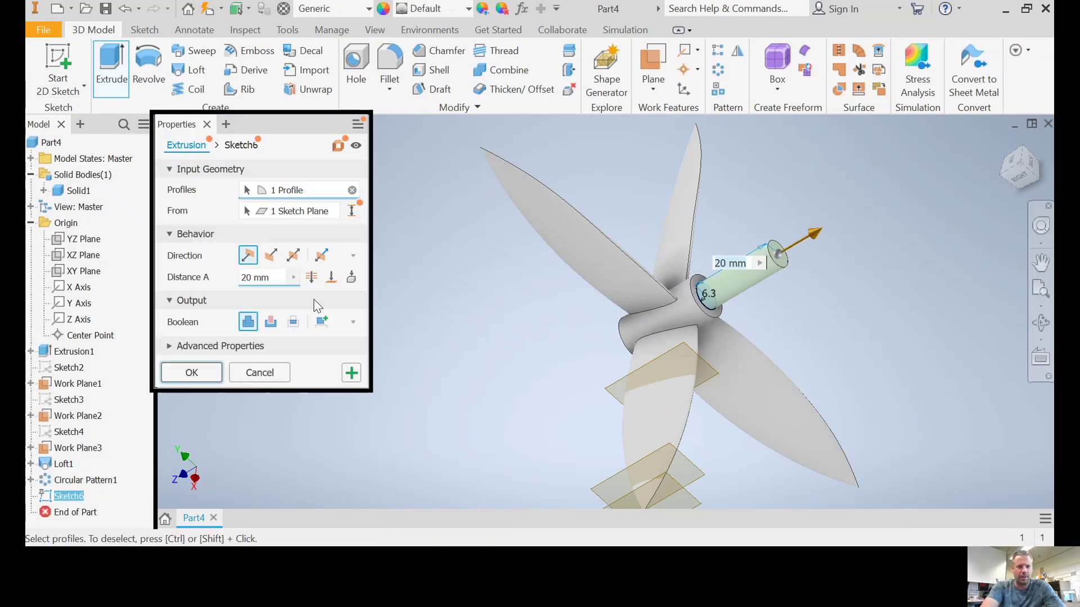
{"action": "left_click", "coordinate": [270, 322]}
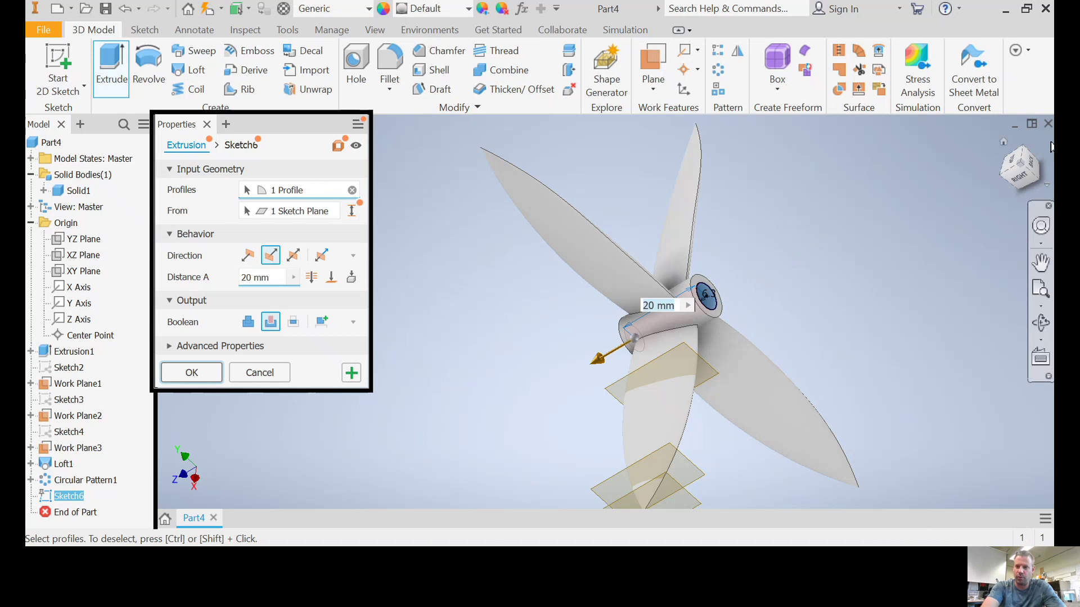
{"action": "middle_click_drag", "start_coordinate": [626, 353], "coordinate": [771, 288], "text": "shift"}
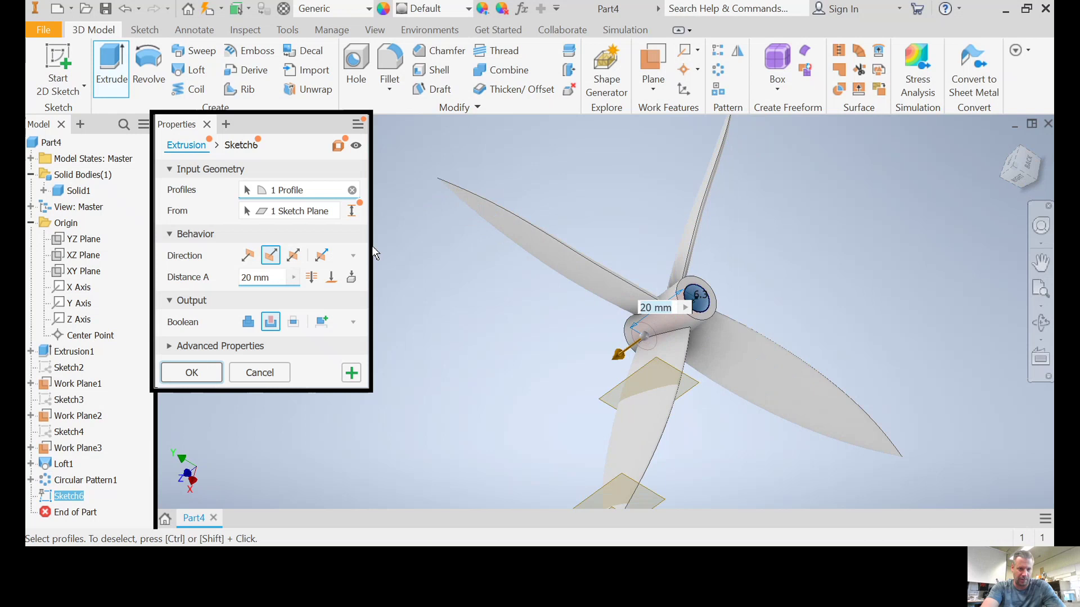
{"action": "double_click", "coordinate": [273, 275]}
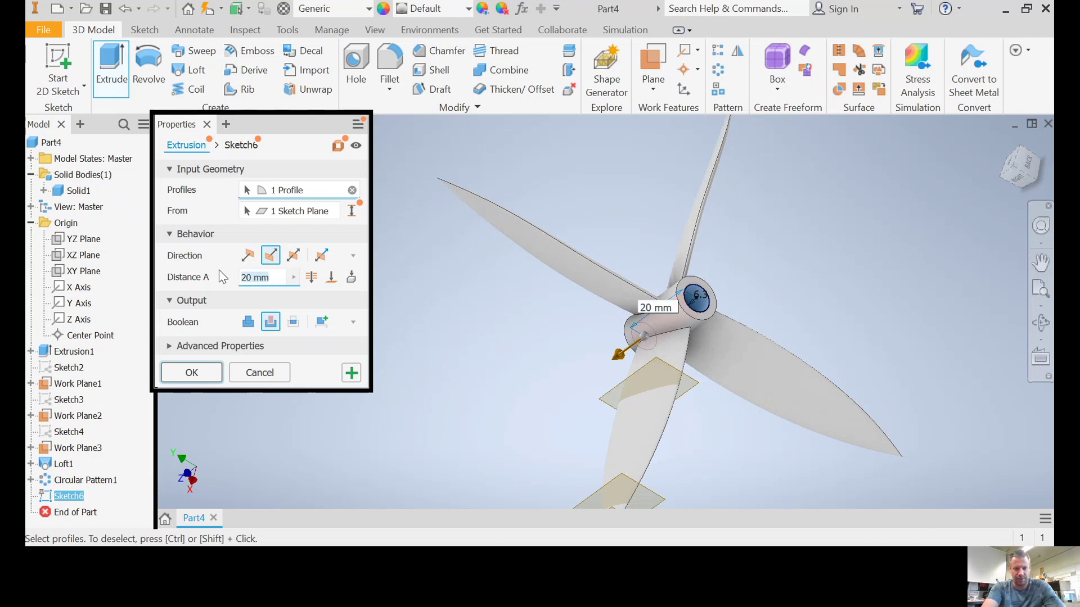
{"action": "type", "text": "10"}
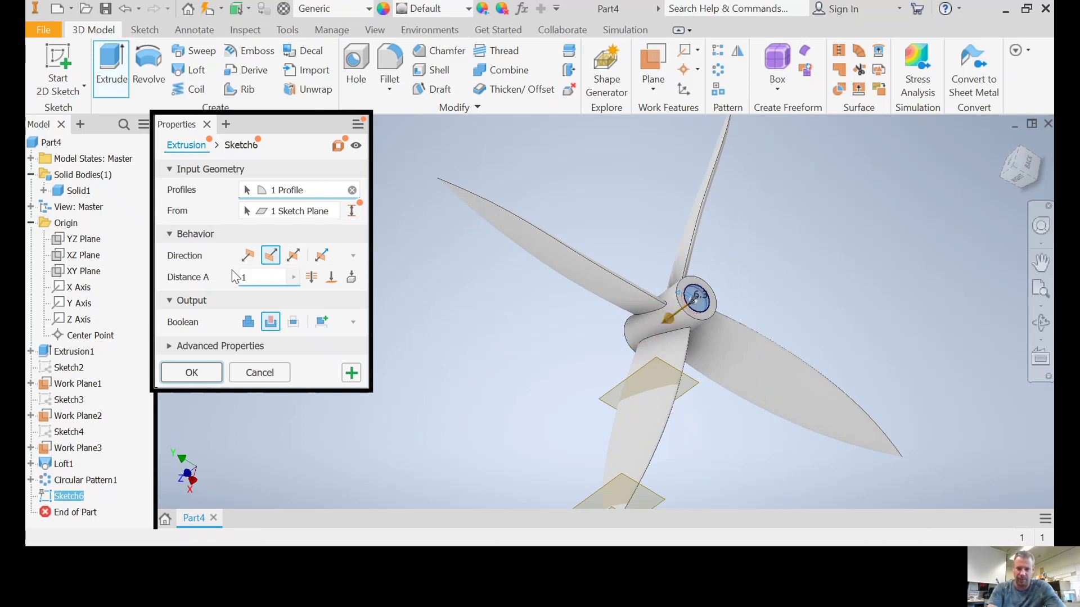
{"action": "key", "text": "Return"}
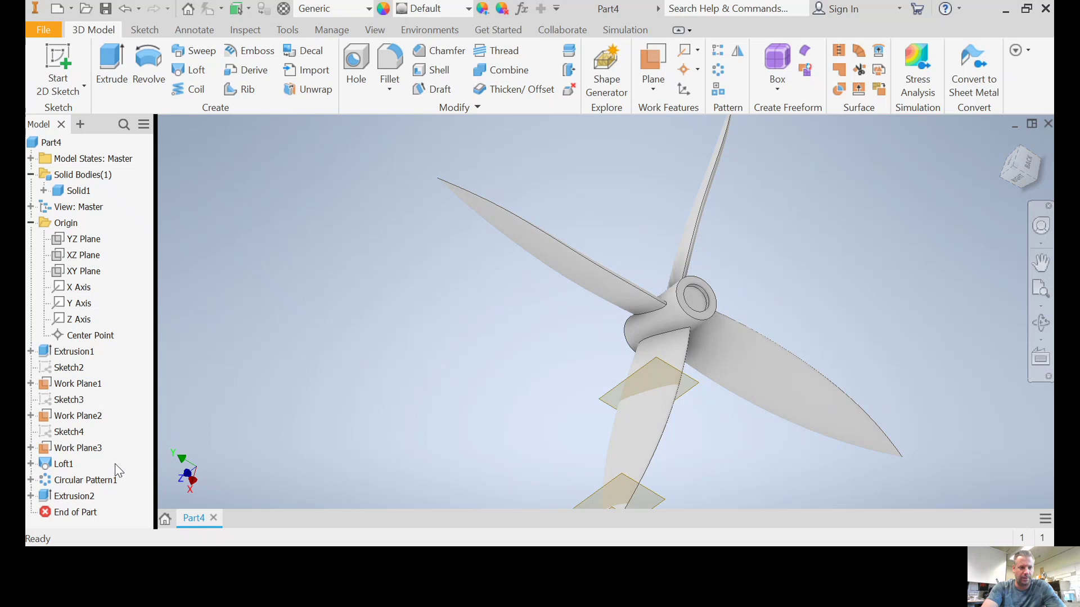
Deepen the Extrusion2 hole cut to 20 mm and check the bore.
{"action": "double_click", "coordinate": [45, 498]}
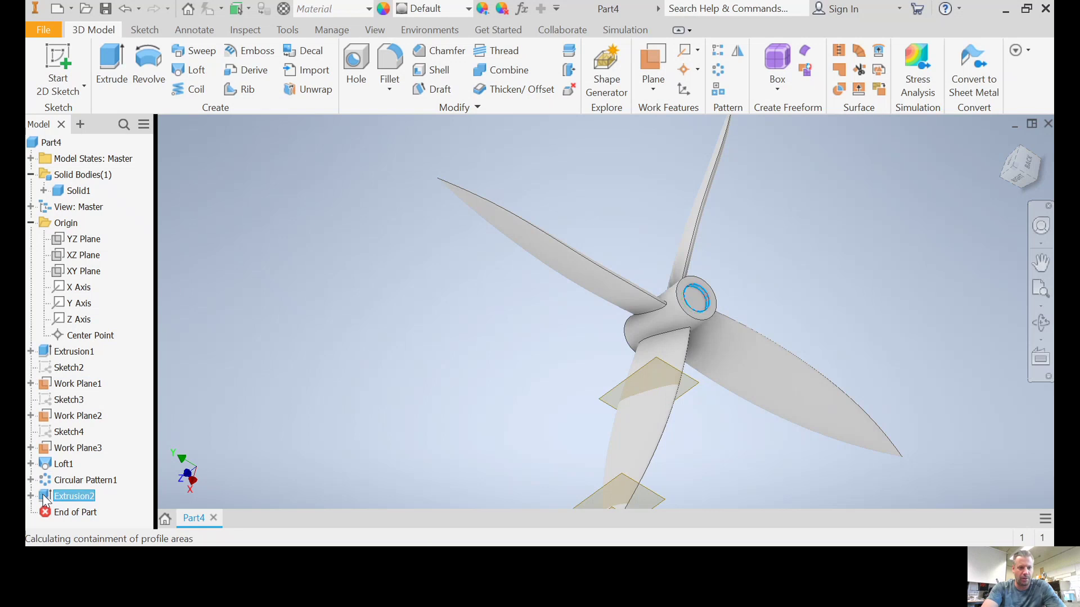
{"action": "left_click_drag", "start_coordinate": [266, 278], "coordinate": [188, 289]}
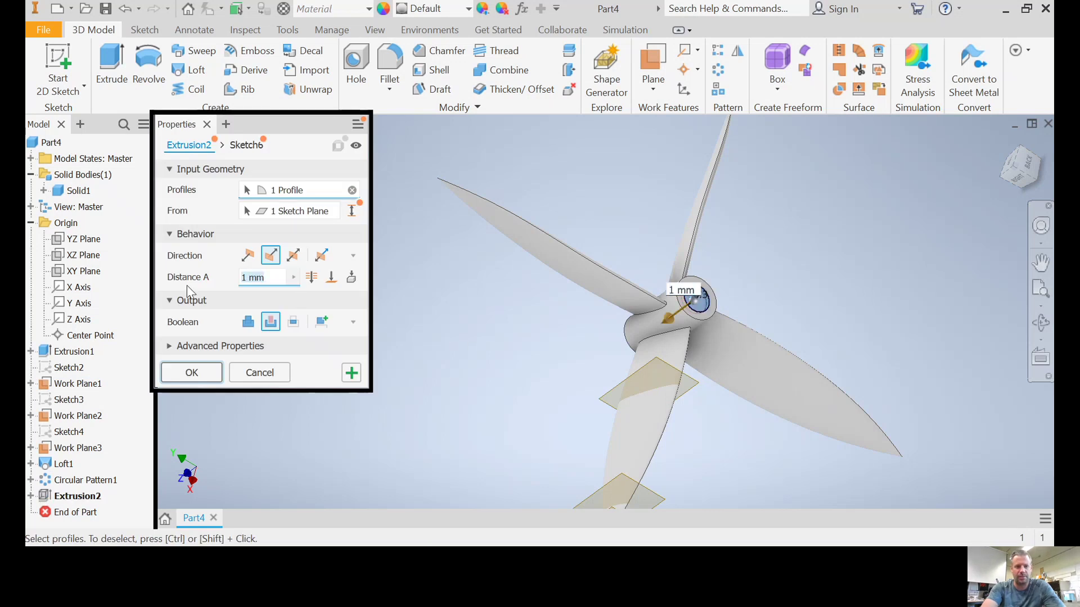
{"action": "type", "text": "20"}
{"action": "key", "text": "Return"}
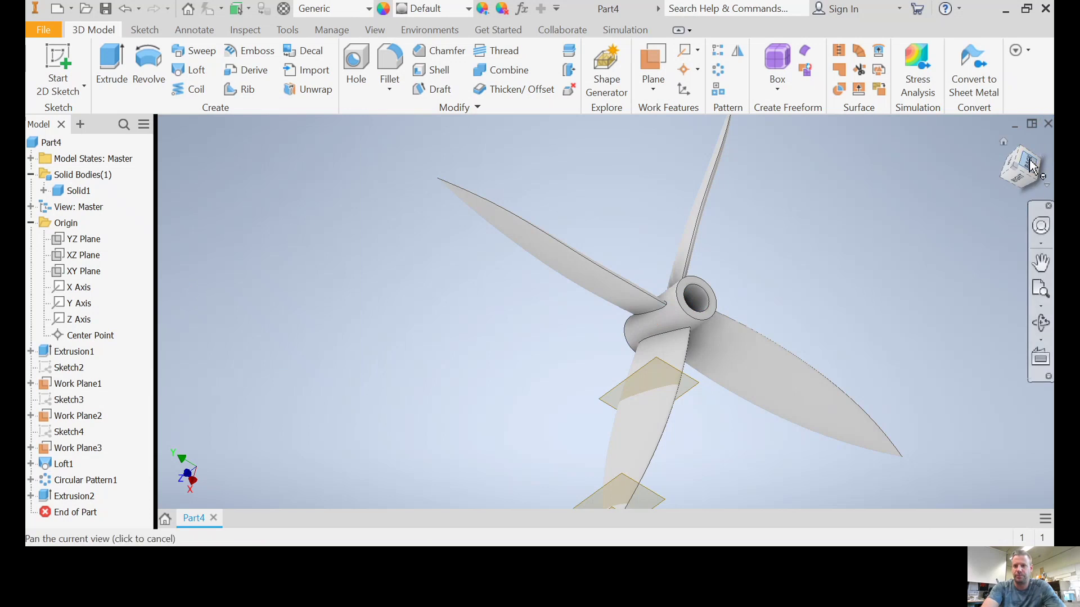
{"action": "middle_click_drag", "start_coordinate": [1029, 169], "coordinate": [675, 315], "text": "shift"}
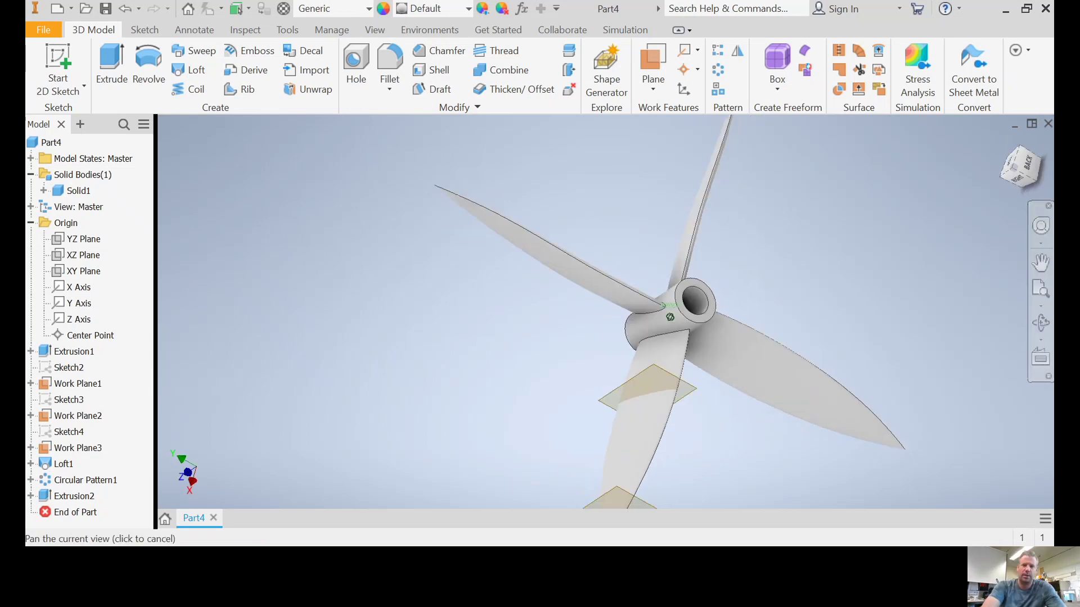
Start a fillet on the hub's front circular edge with a 3 mm radius.
{"action": "left_click", "coordinate": [1005, 181]}
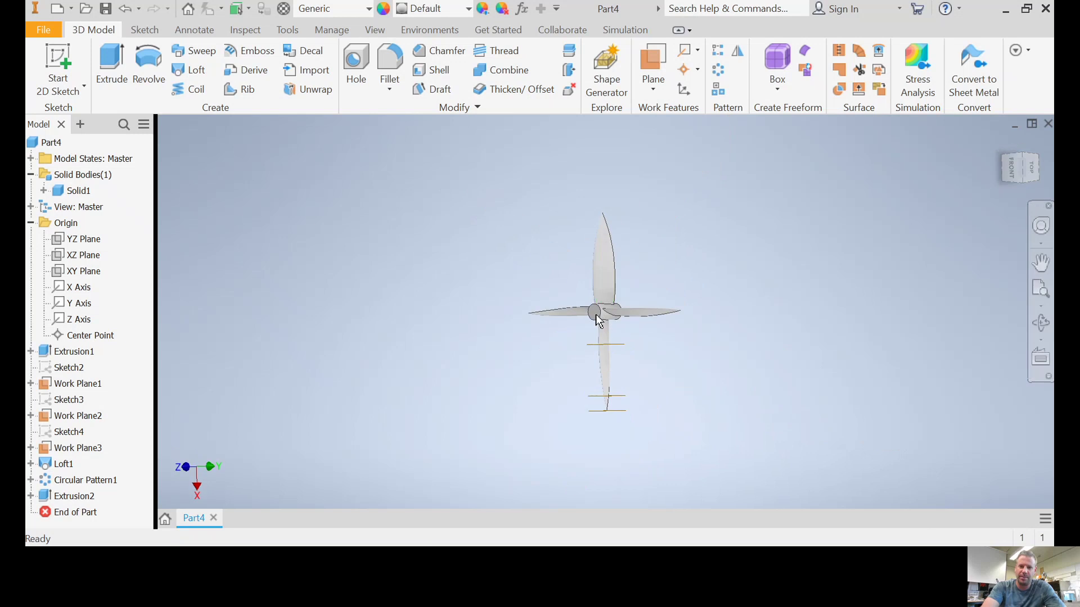
{"action": "scroll", "coordinate": [598, 321], "scroll_direction": "up", "scroll_amount": 5}
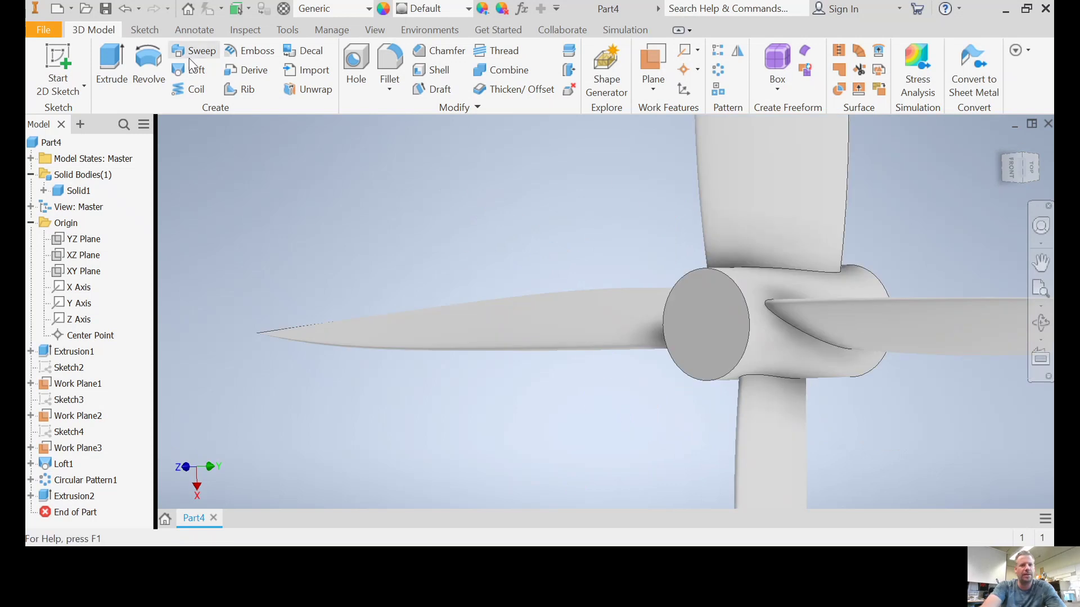
{"action": "left_click", "coordinate": [390, 61]}
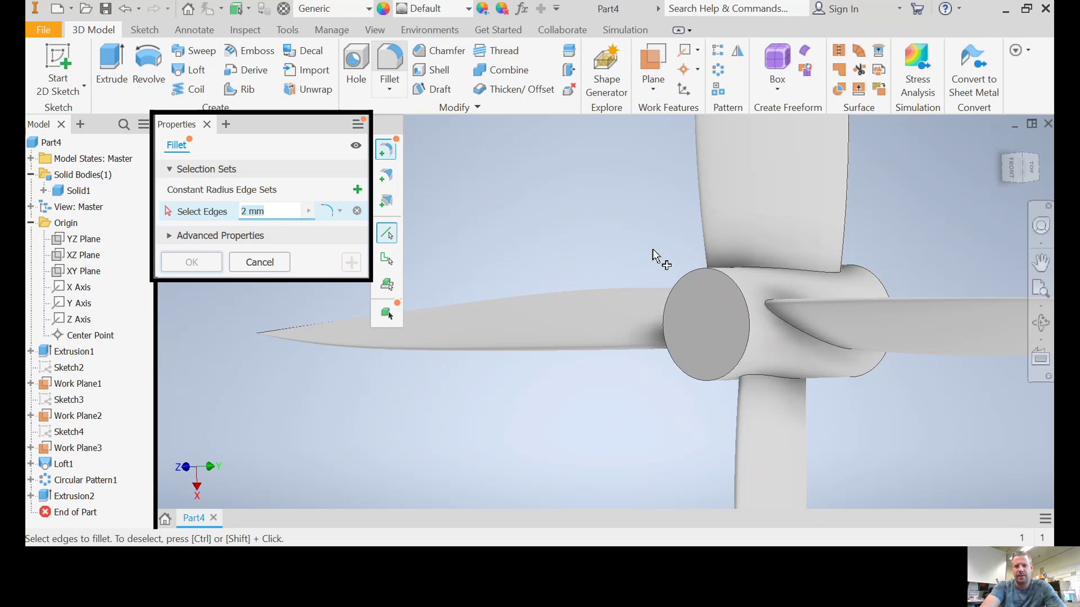
{"action": "left_click", "coordinate": [740, 295]}
{"action": "double_click", "coordinate": [283, 215]}
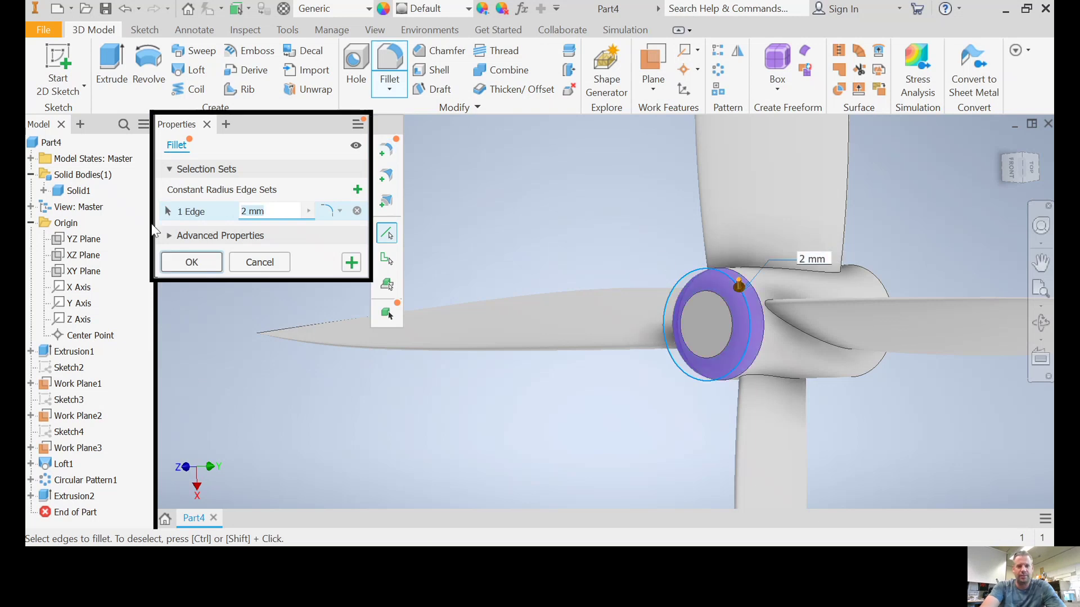
{"action": "type", "text": "3"}
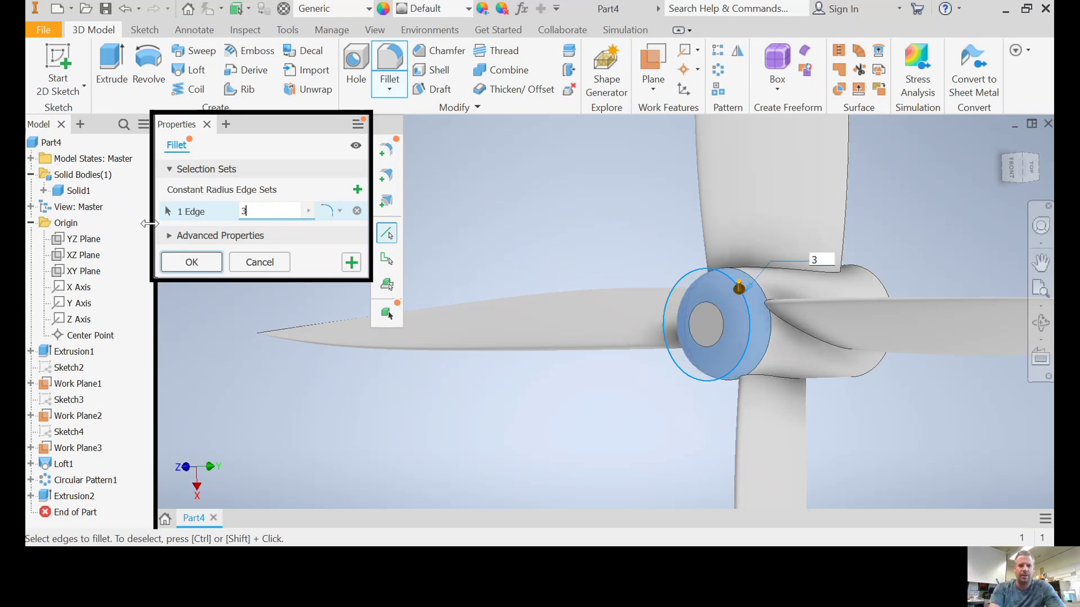
Try 4, 5 and 6 mm radii, then apply the fillet at 5 mm.
{"action": "key", "text": "BackSpace"}
{"action": "type", "text": "4"}
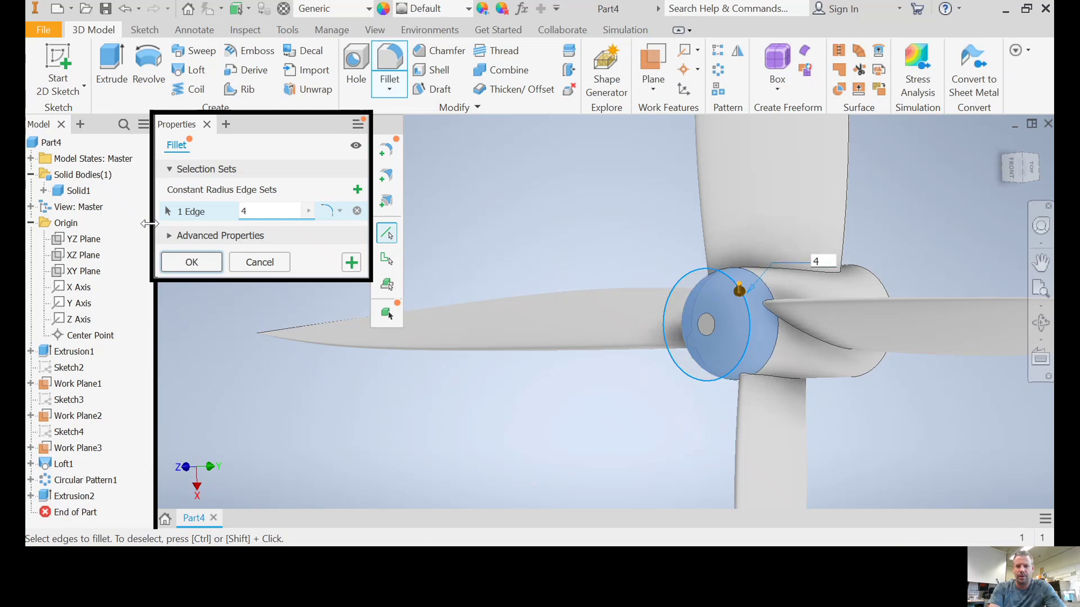
{"action": "key", "text": "BackSpace"}
{"action": "type", "text": "5"}
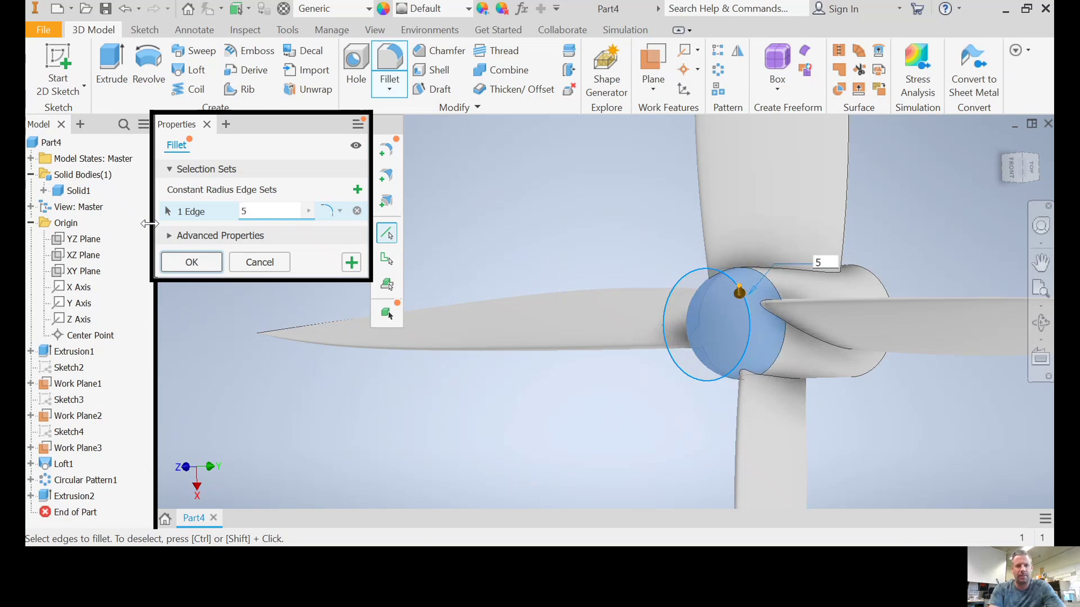
{"action": "key", "text": "BackSpace"}
{"action": "type", "text": "6"}
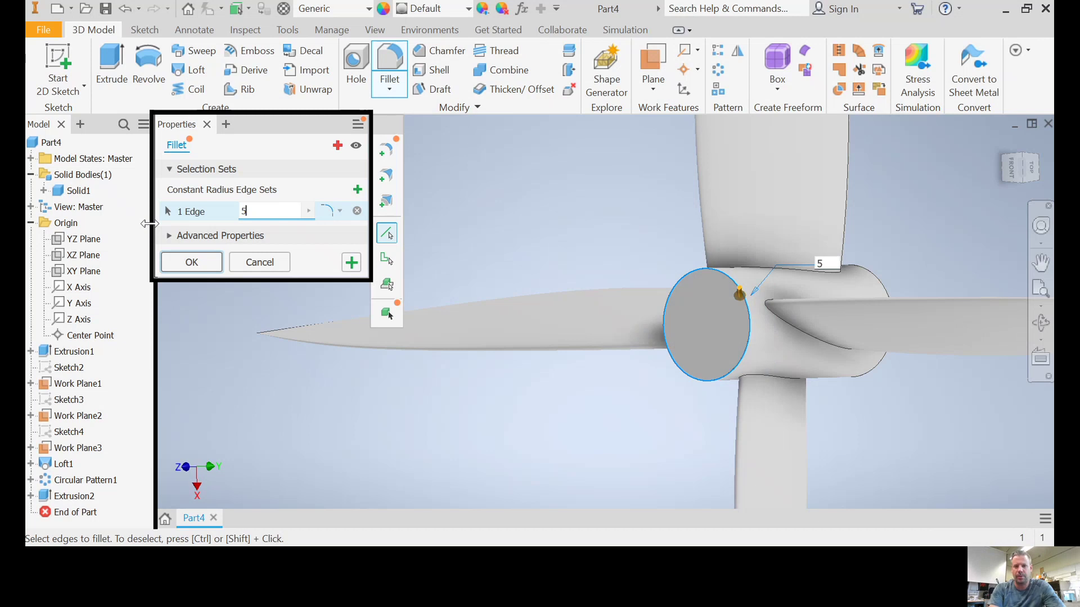
{"action": "key", "text": "BackSpace"}
{"action": "type", "text": "5"}
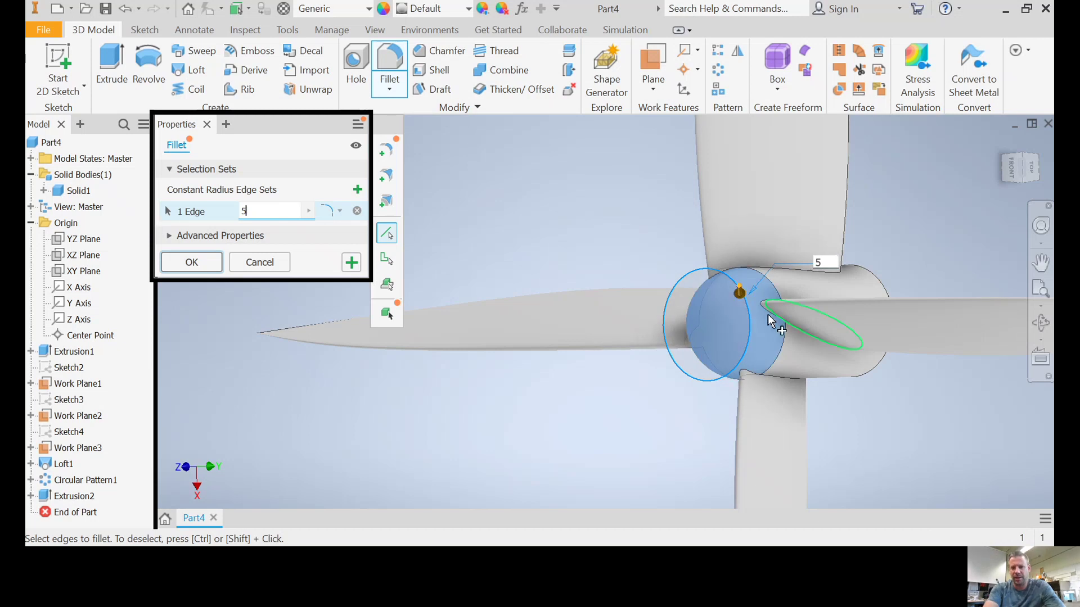
{"action": "left_click", "coordinate": [191, 262]}
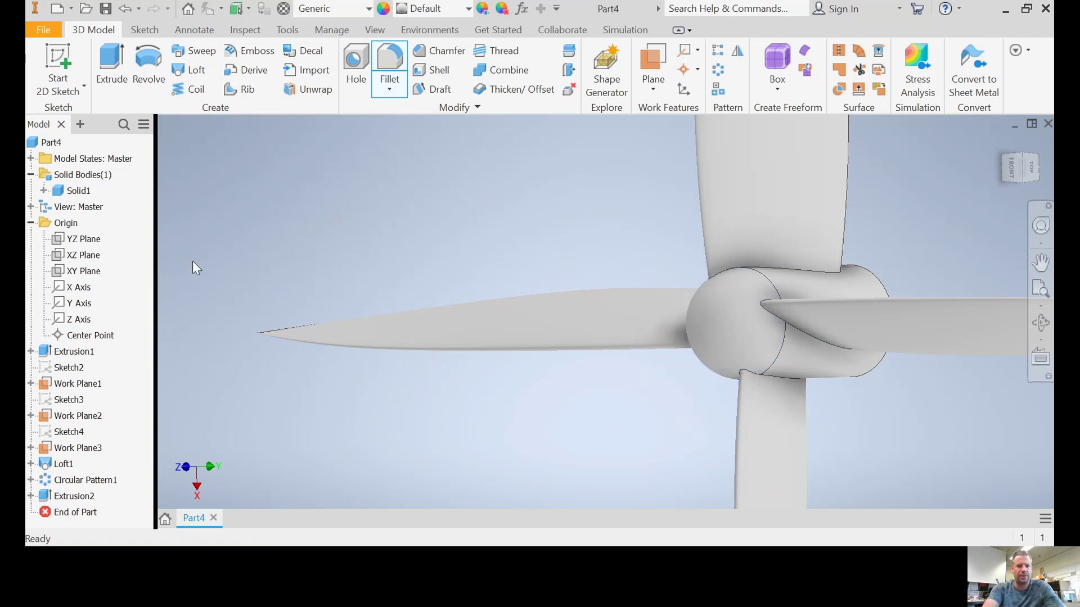
Change Extrusion1's distance from 20 mm to 24 mm to lengthen the hub.
{"action": "double_click", "coordinate": [74, 352]}
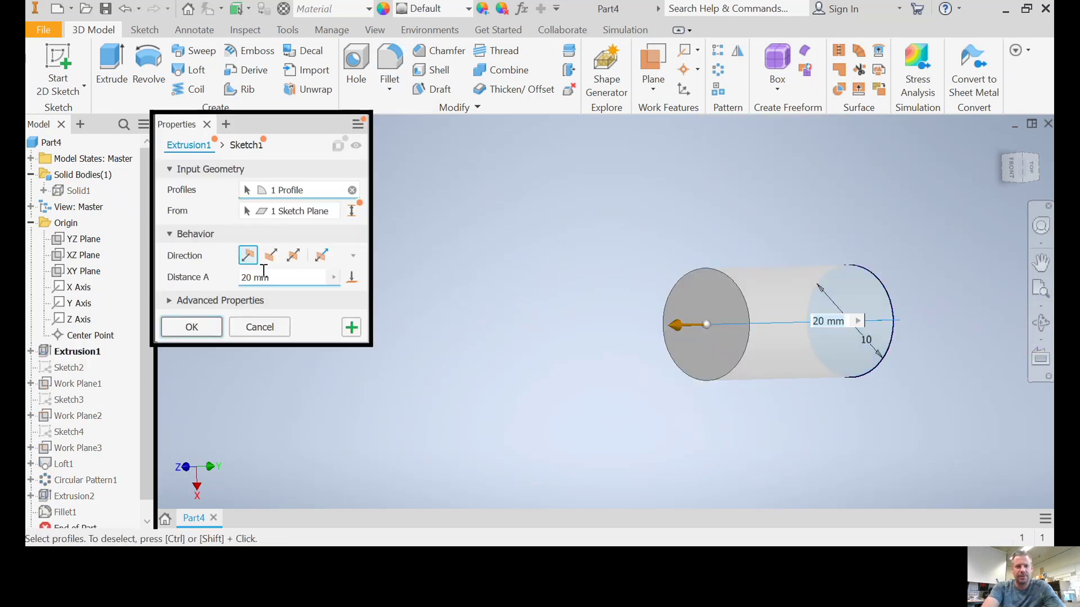
{"action": "left_click_drag", "start_coordinate": [283, 282], "coordinate": [190, 281]}
{"action": "type", "text": "24"}
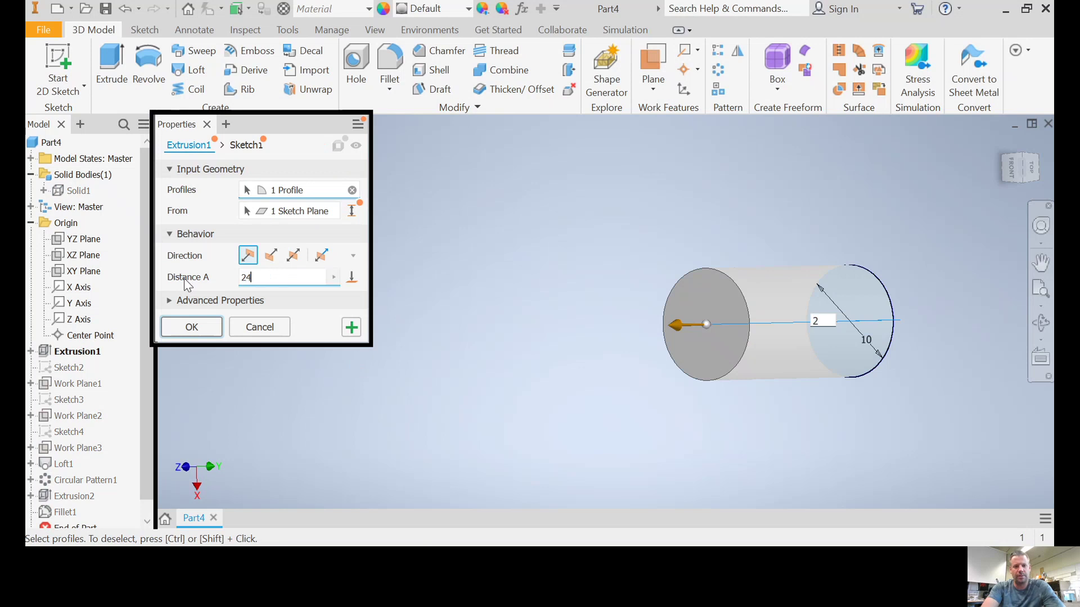
{"action": "key", "text": "Return"}
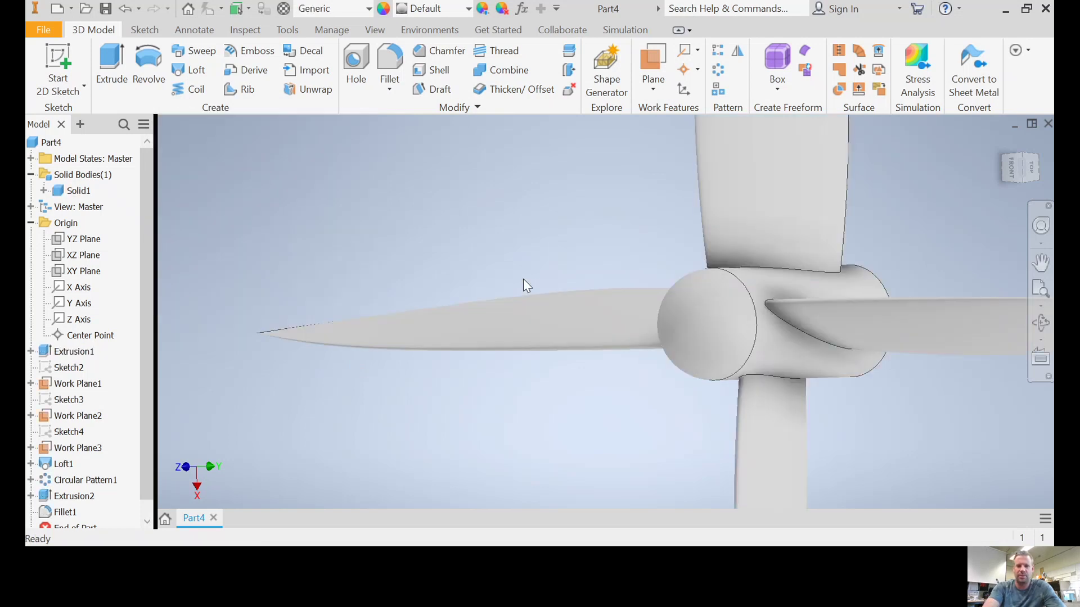
{"action": "left_click", "coordinate": [1038, 176]}
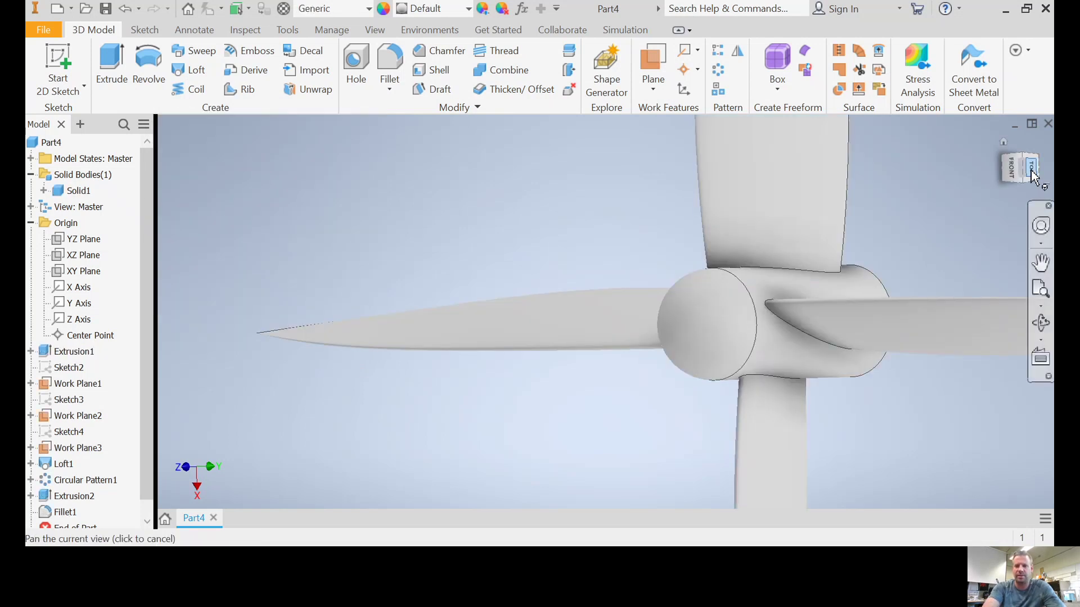
{"action": "middle_click_drag", "start_coordinate": [768, 323], "coordinate": [767, 322], "text": "shift"}
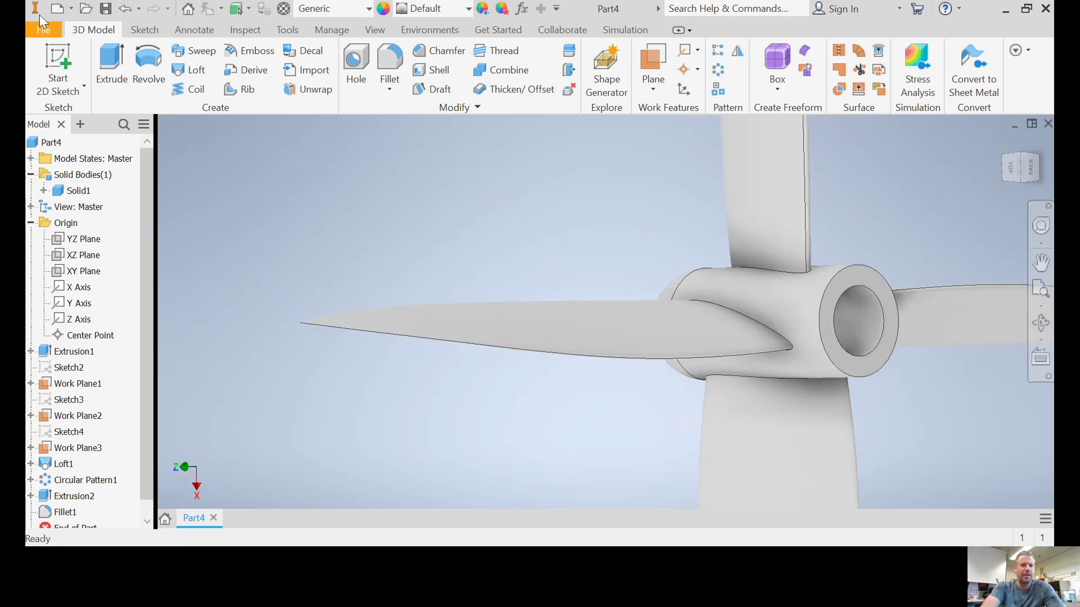
{"action": "left_click", "coordinate": [42, 32]}
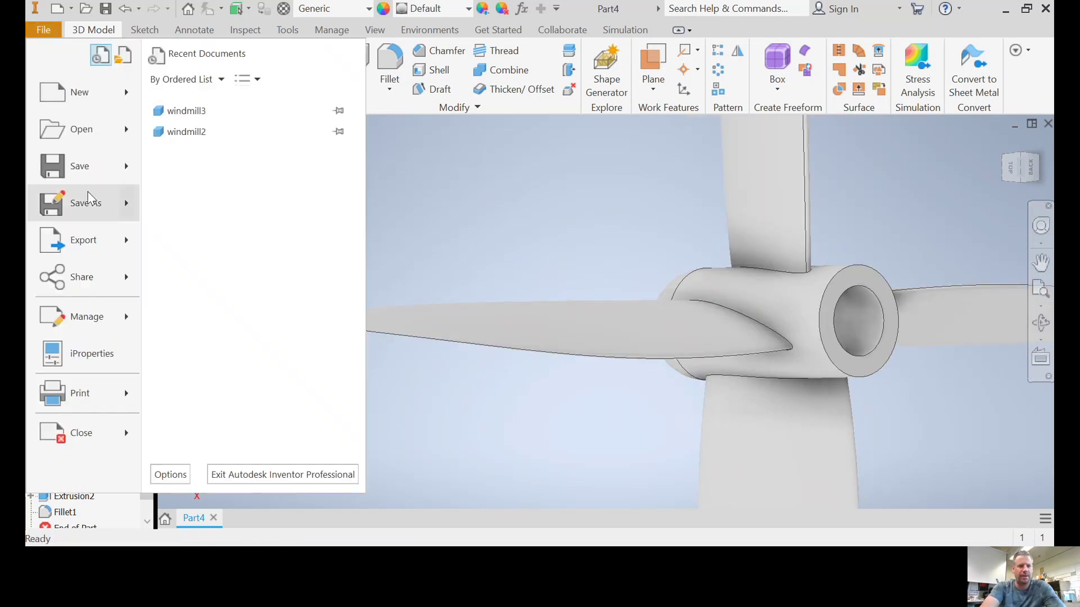
Save the part as windmill4.ipt.
{"action": "left_click", "coordinate": [90, 201]}
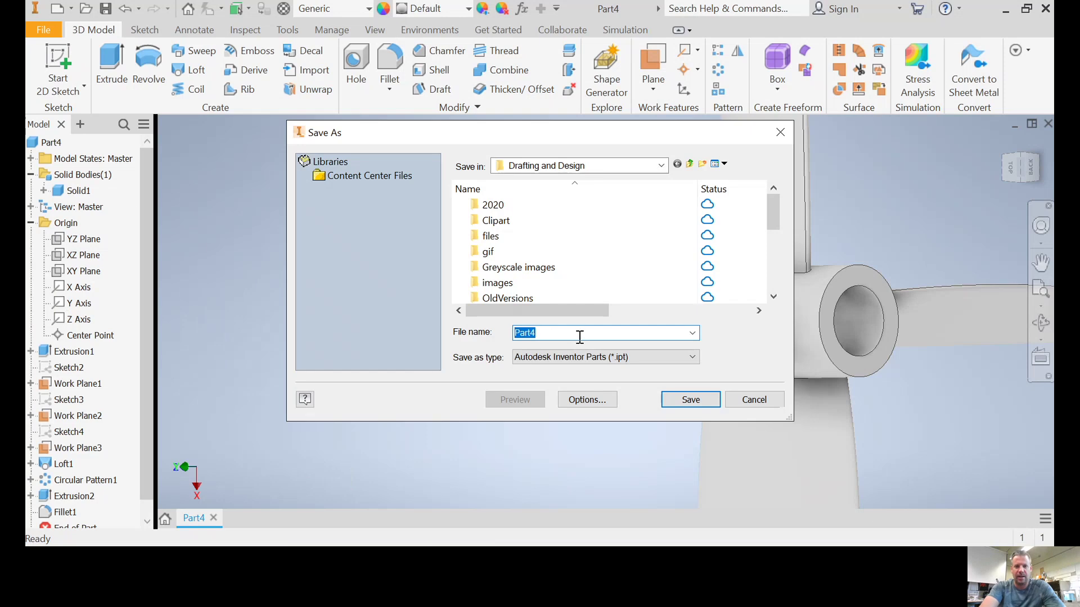
{"action": "type", "text": "w"}
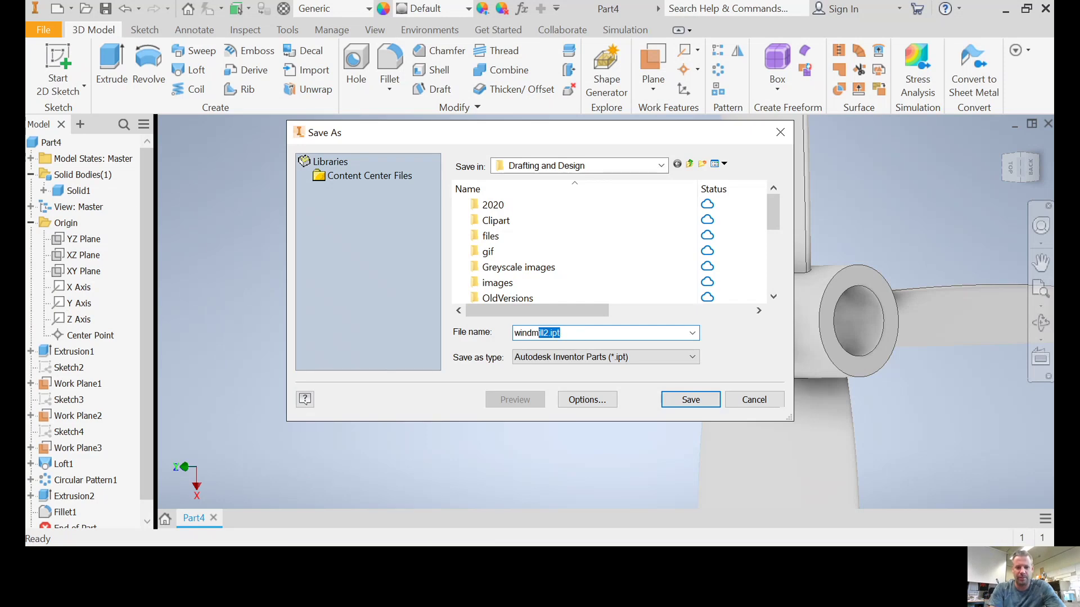
{"action": "type", "text": "indmil2."}
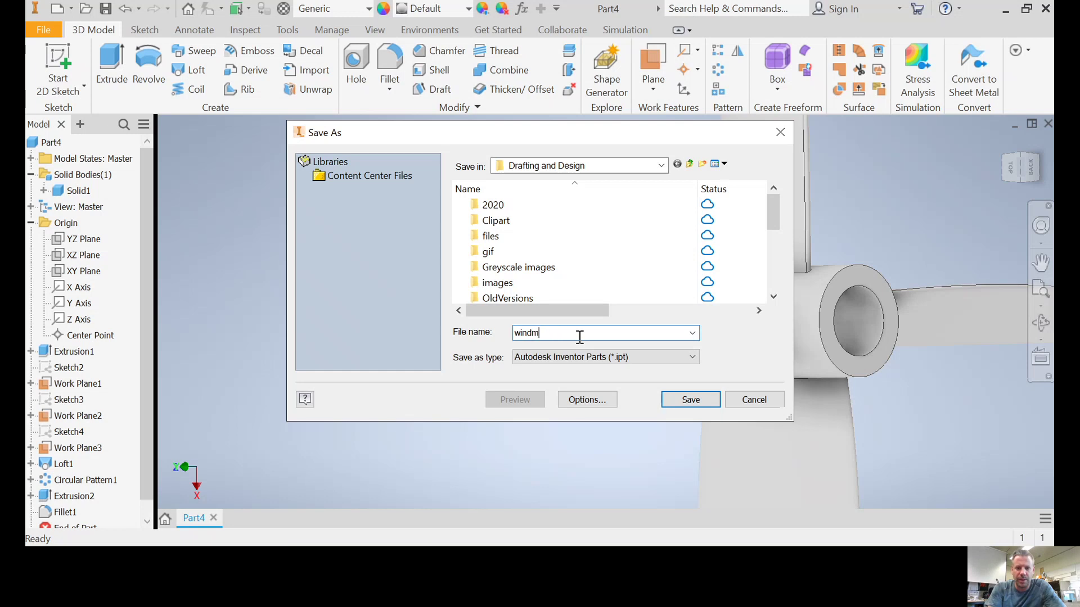
{"action": "type", "text": "ill4"}
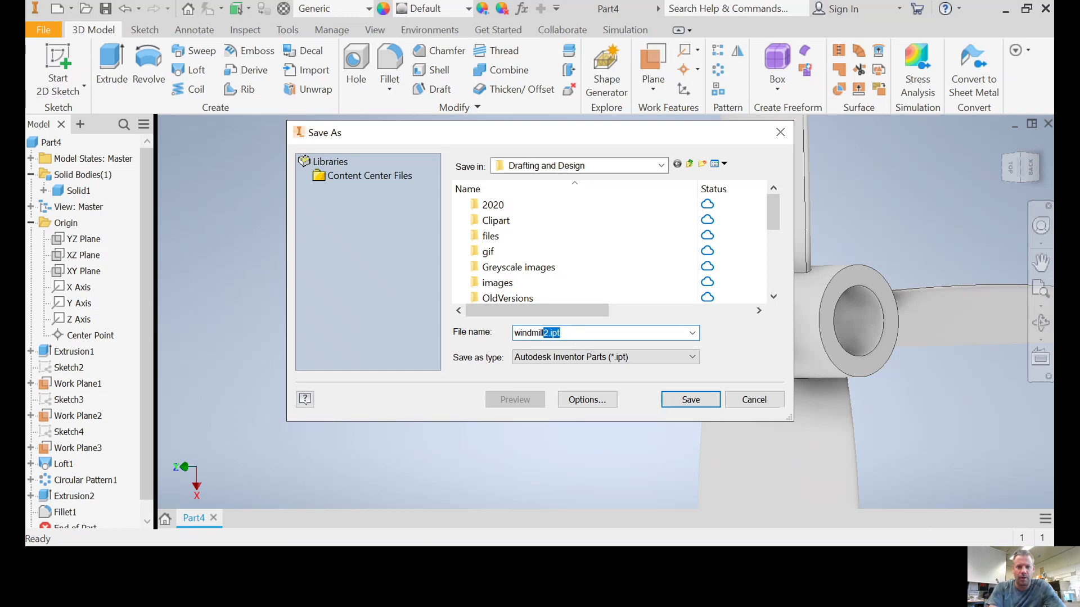
{"action": "key", "text": "Return"}
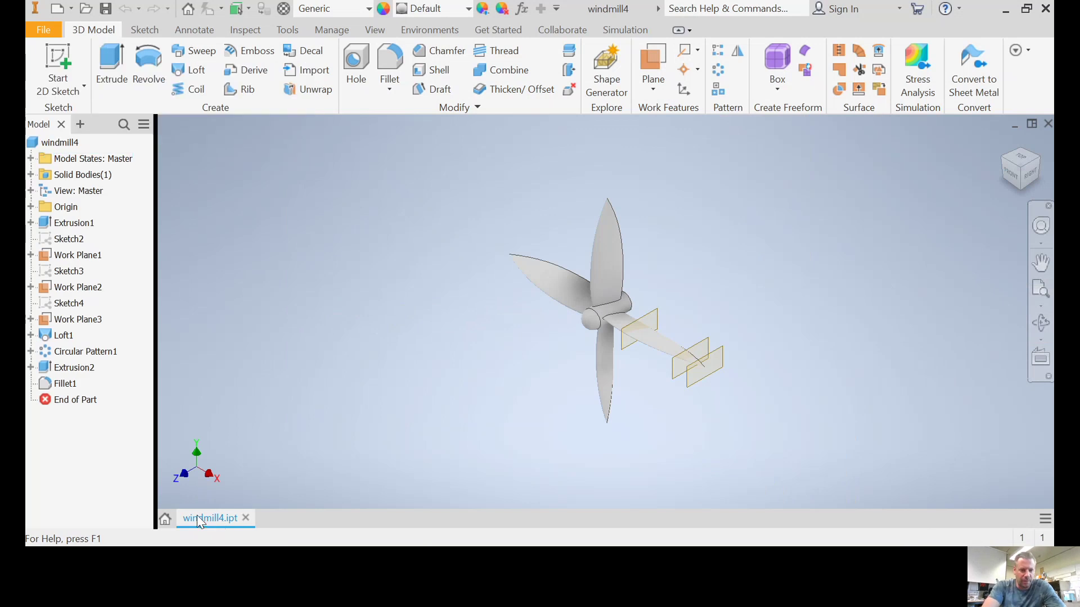
Open the rotor in the Send to 3D Print preview.
{"action": "left_click", "coordinate": [44, 31]}
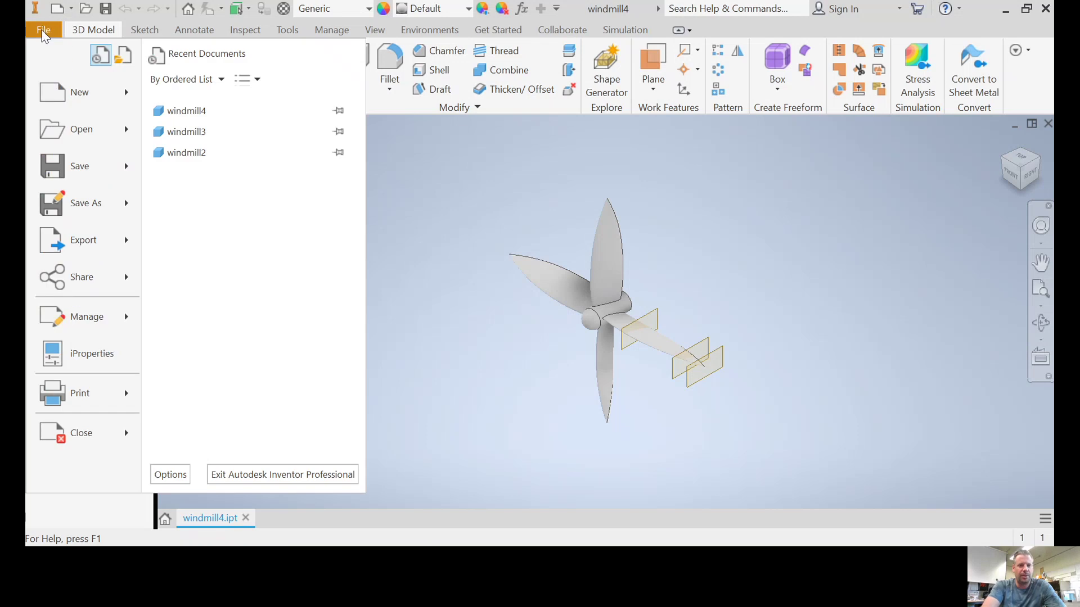
{"action": "mouse_move", "coordinate": [88, 406]}
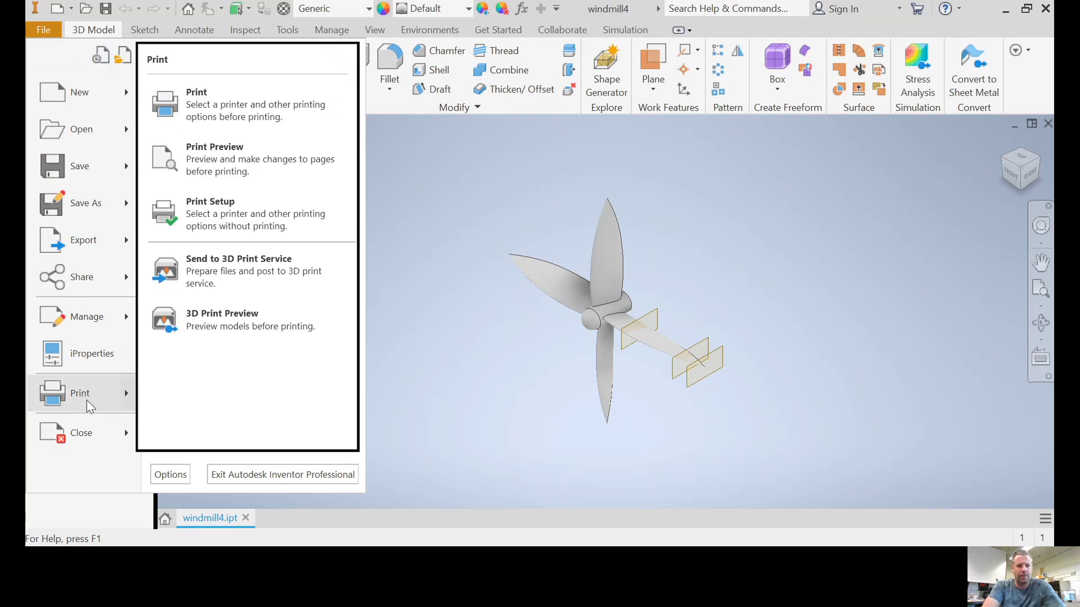
{"action": "left_click", "coordinate": [243, 325]}
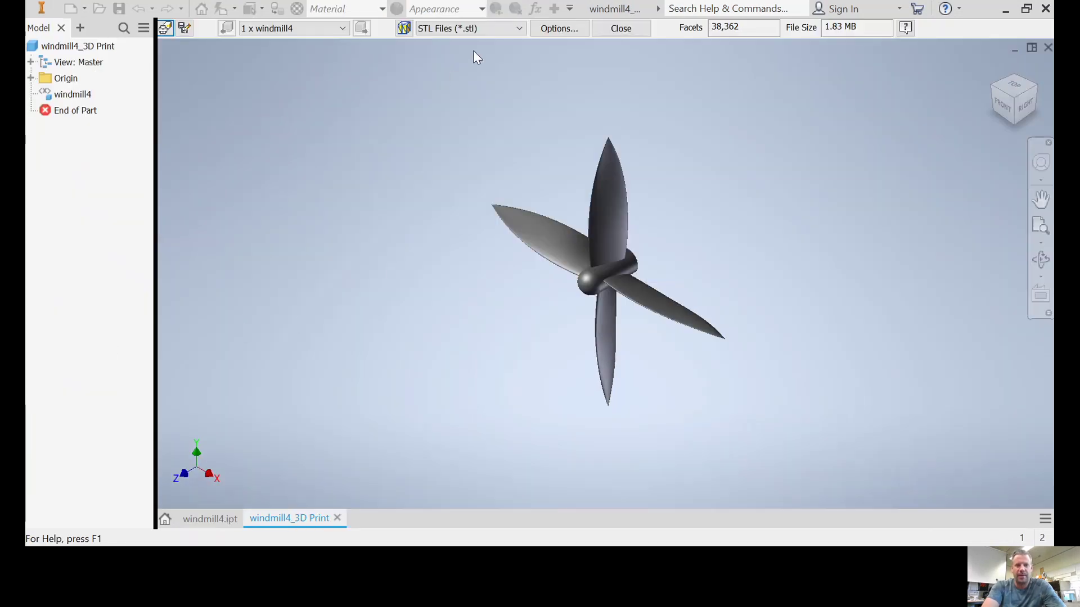
Set STL export options to Binary, High resolution and millimeter units, then start saving a copy.
{"action": "left_click", "coordinate": [559, 29]}
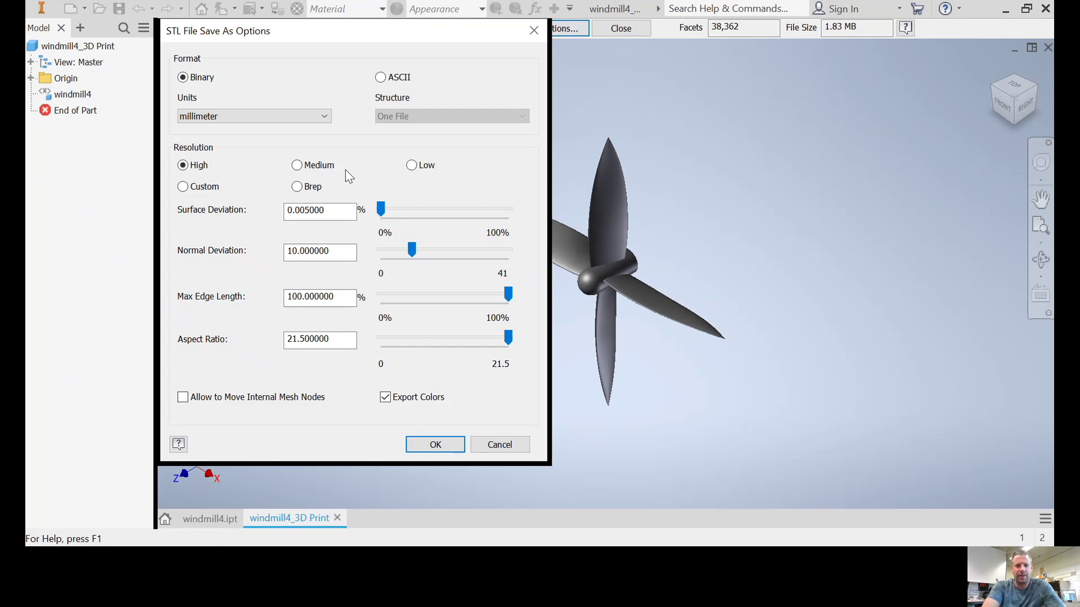
{"action": "left_click", "coordinate": [297, 187]}
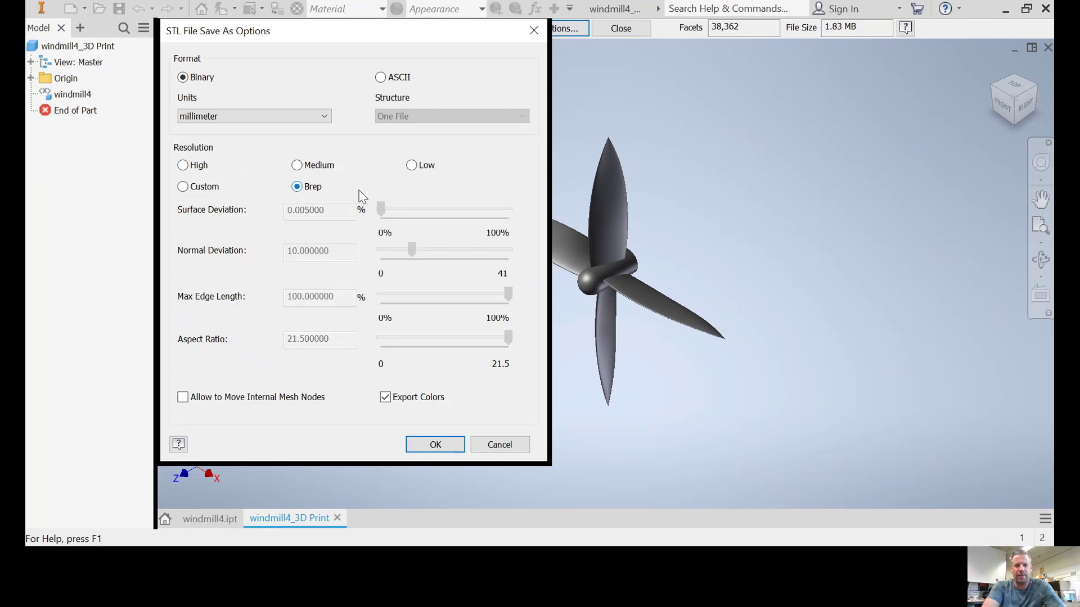
{"action": "left_click", "coordinate": [183, 166]}
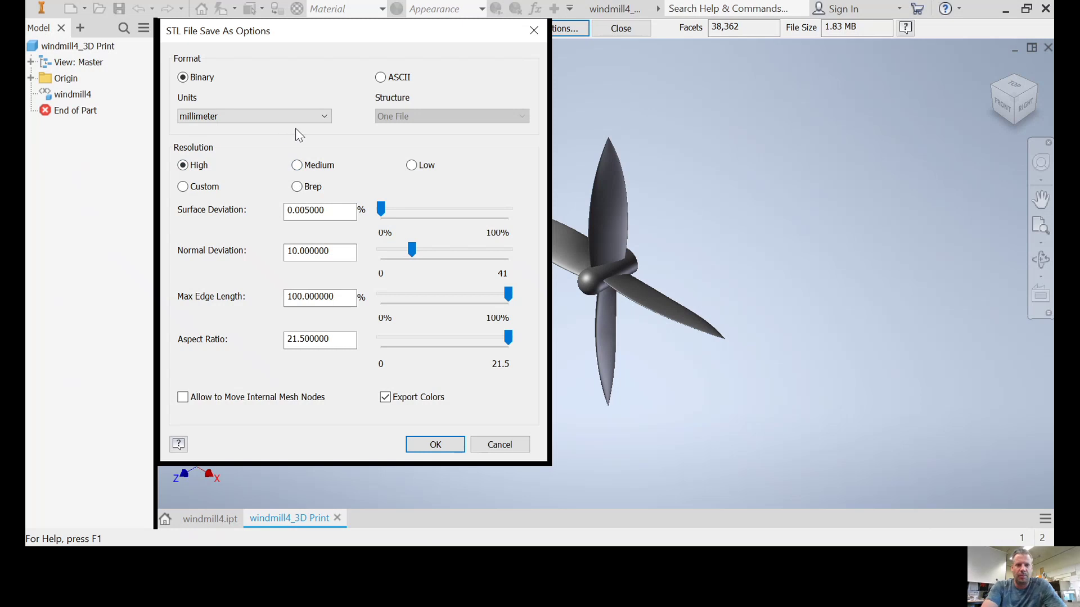
{"action": "left_click", "coordinate": [324, 116]}
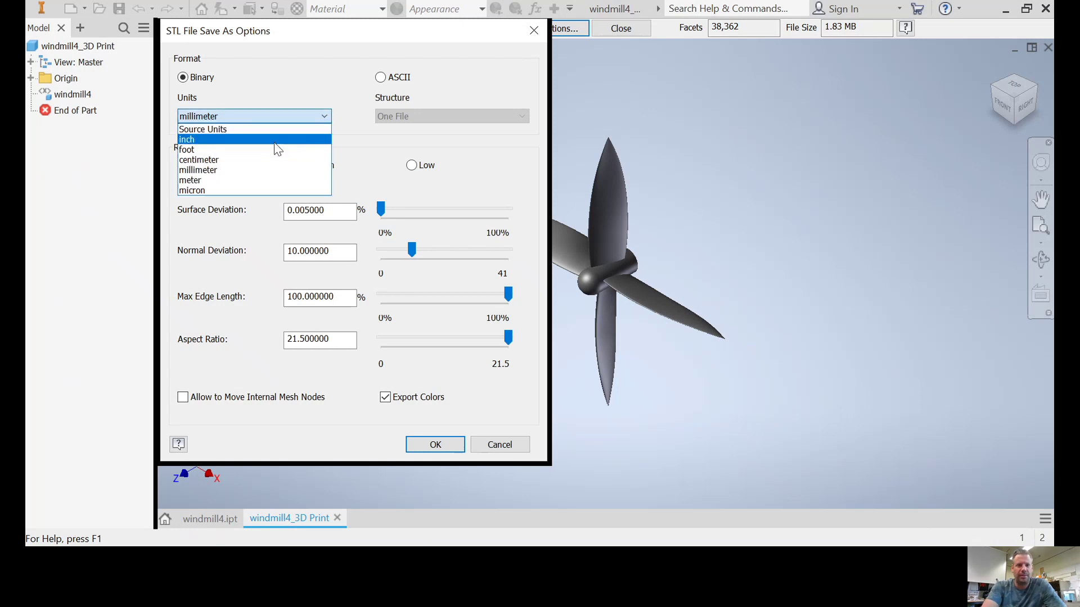
{"action": "left_click", "coordinate": [228, 161]}
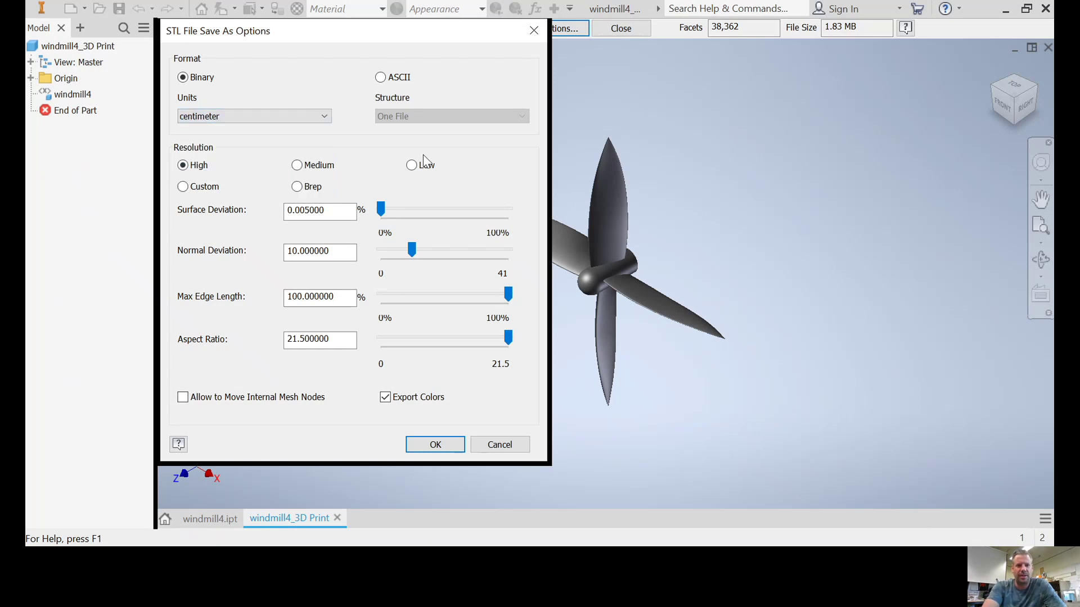
{"action": "left_click", "coordinate": [329, 118]}
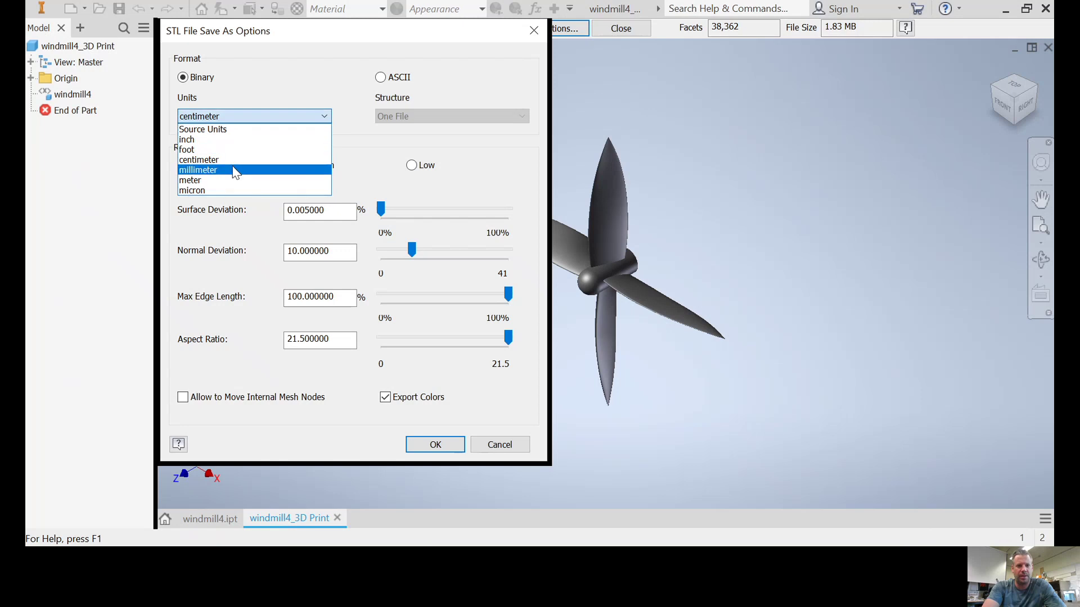
{"action": "left_click", "coordinate": [236, 169]}
{"action": "left_click", "coordinate": [437, 447]}
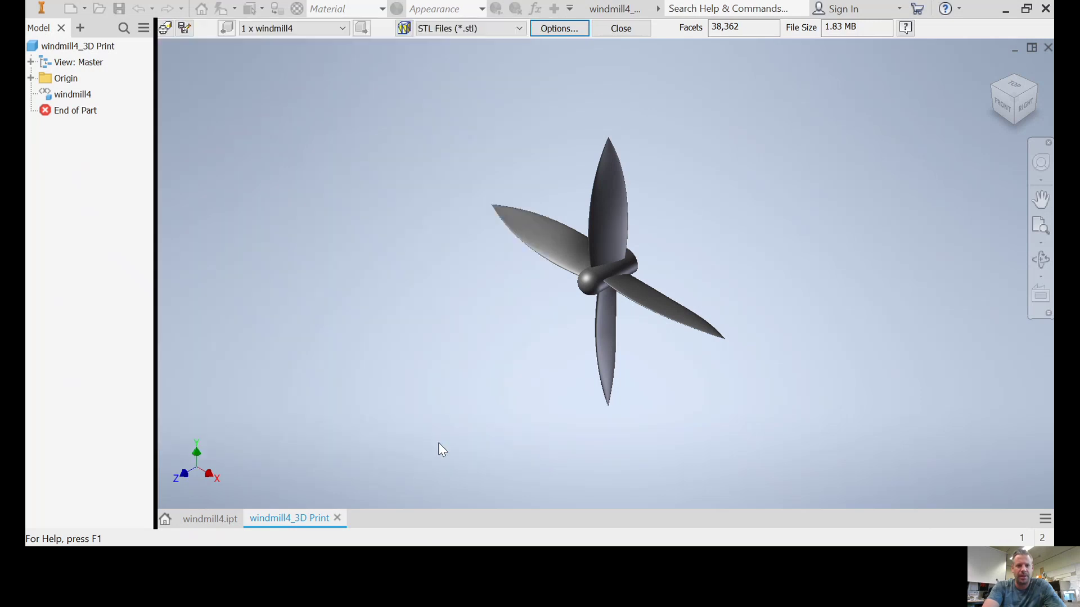
{"action": "left_click", "coordinate": [184, 28]}
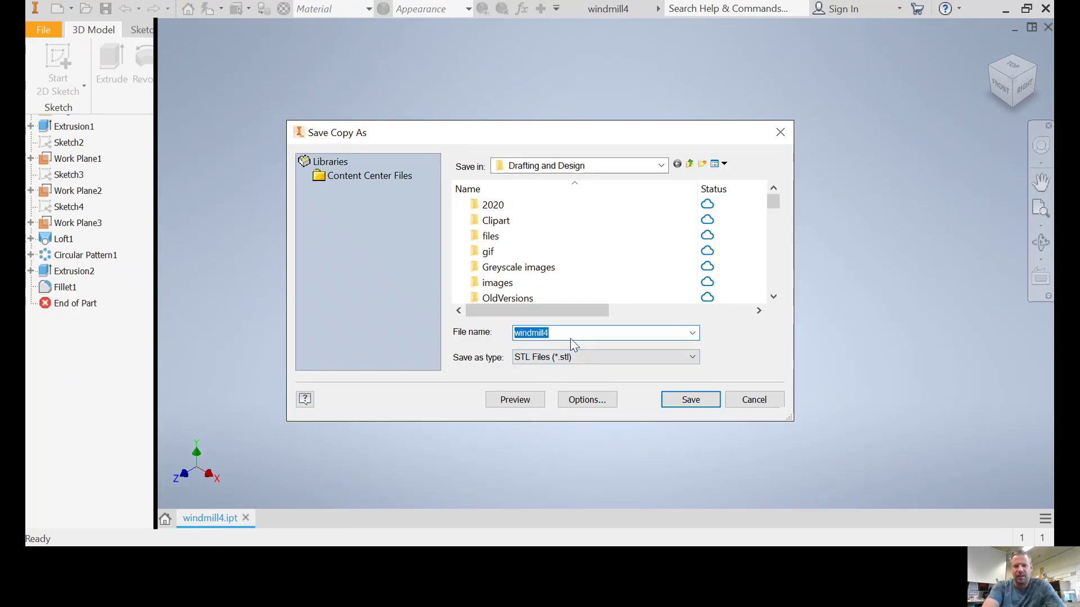
Save the STL copy as windmill4 with the STL Files type.
{"action": "left_click", "coordinate": [687, 400]}
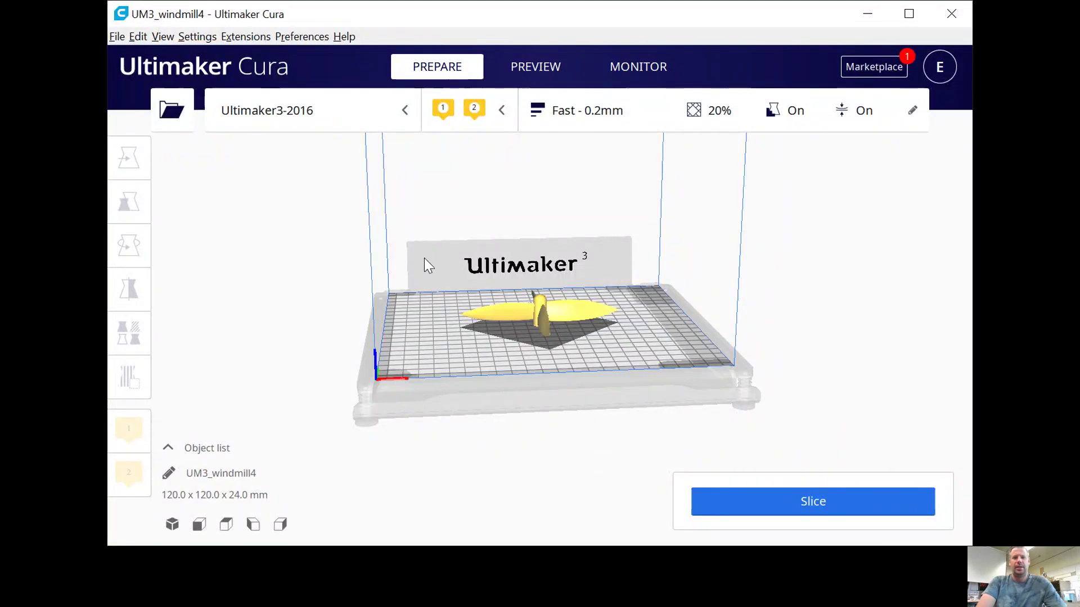
Slice the rotor, check the 51-minute, 8g · 1.03m layer preview, and open Custom print settings.
{"action": "scroll", "coordinate": [594, 365], "scroll_direction": "up", "scroll_amount": 8}
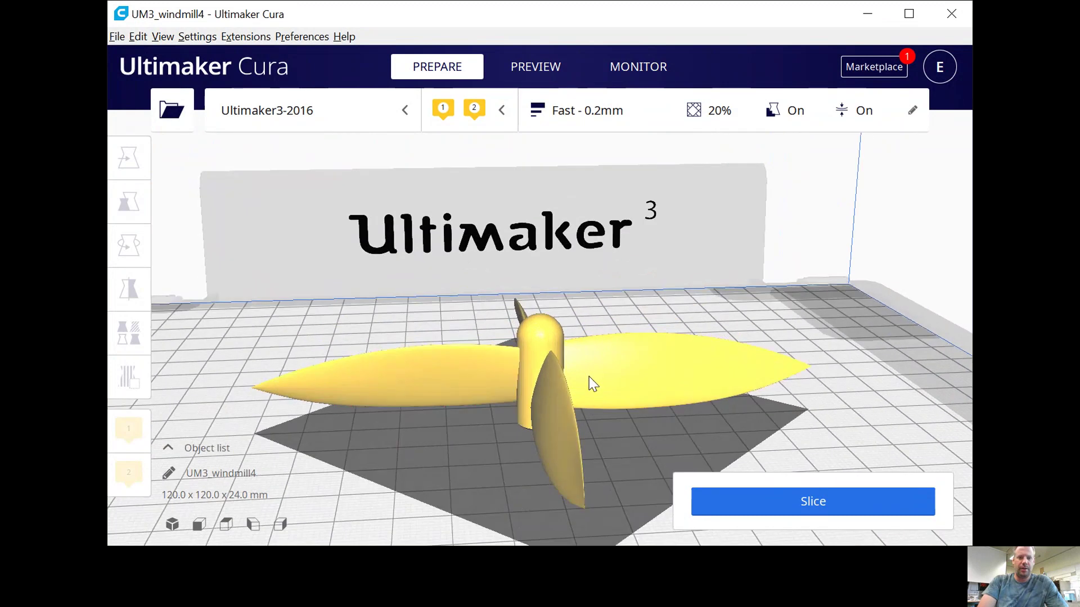
{"action": "scroll", "coordinate": [591, 377], "scroll_direction": "down", "scroll_amount": 5}
{"action": "right_click_drag", "start_coordinate": [622, 369], "coordinate": [619, 399]}
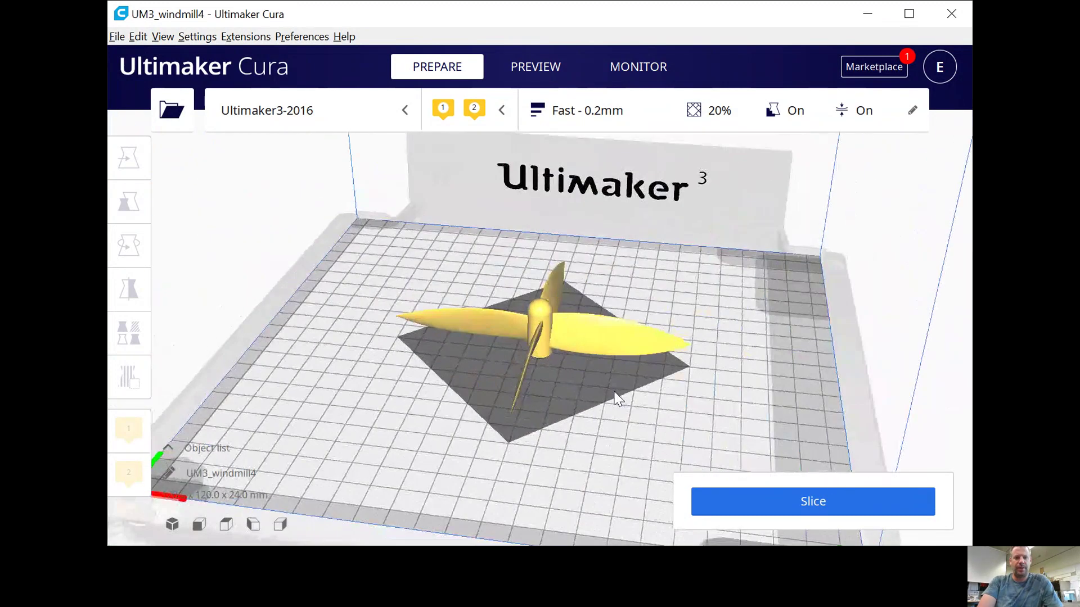
{"action": "left_click", "coordinate": [824, 498]}
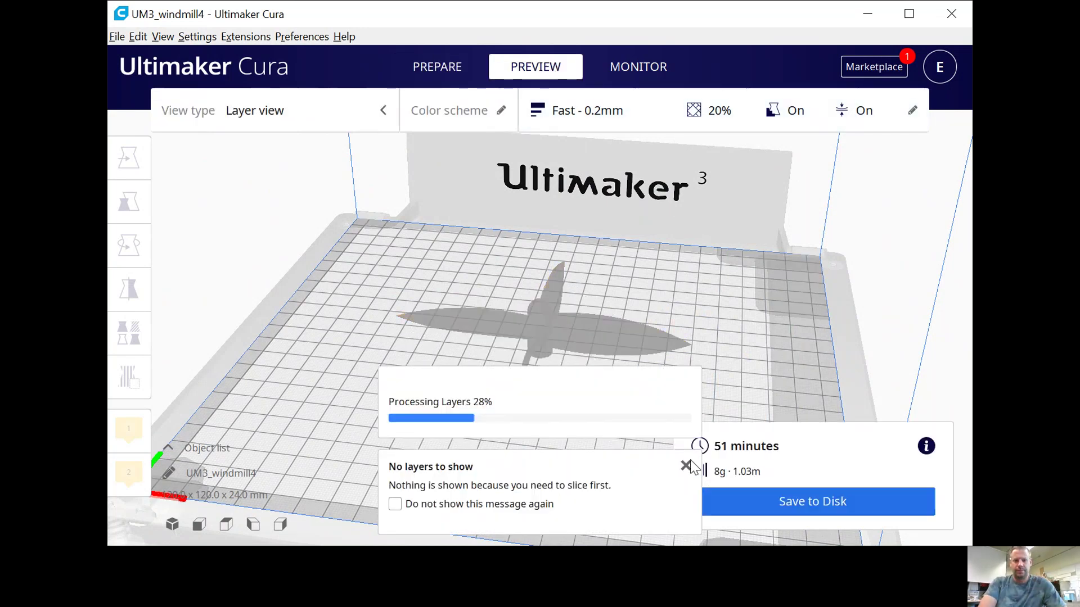
{"action": "mouse_move", "coordinate": [954, 174]}
{"action": "left_mouse_down"}
{"action": "mouse_move", "coordinate": [953, 354]}
{"action": "mouse_move", "coordinate": [953, 172]}
{"action": "left_mouse_up"}
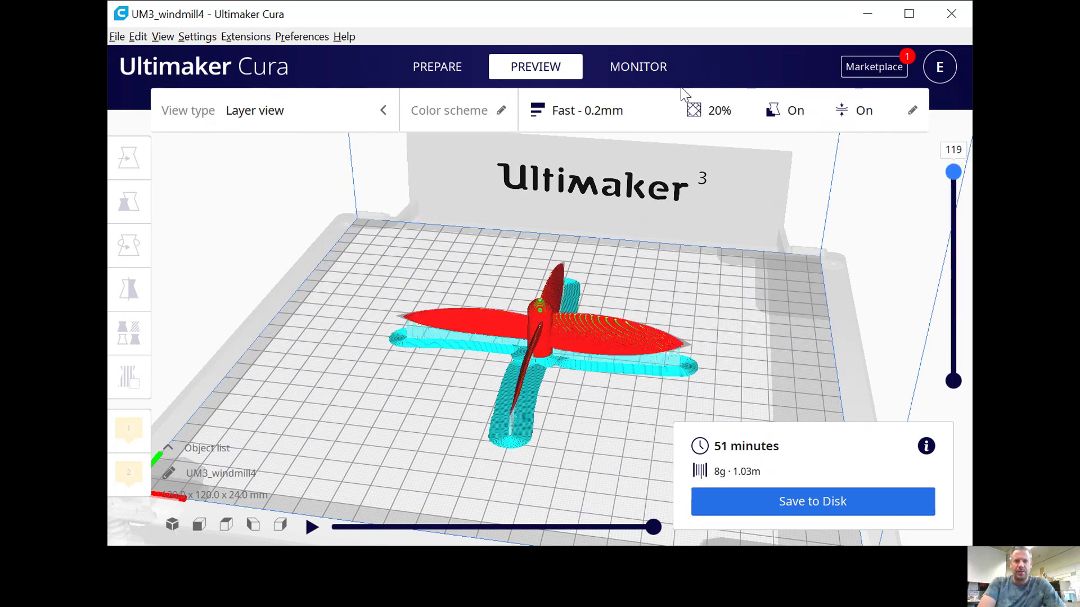
{"action": "left_click", "coordinate": [588, 113]}
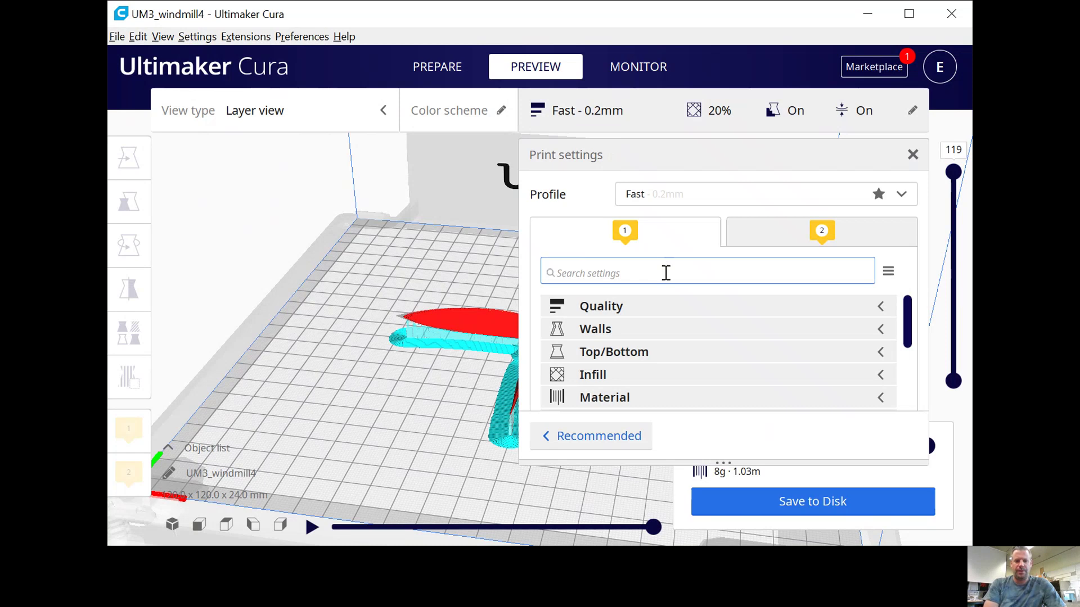
Filter the print settings to support options by searching 'supp'.
{"action": "type", "text": "supp"}
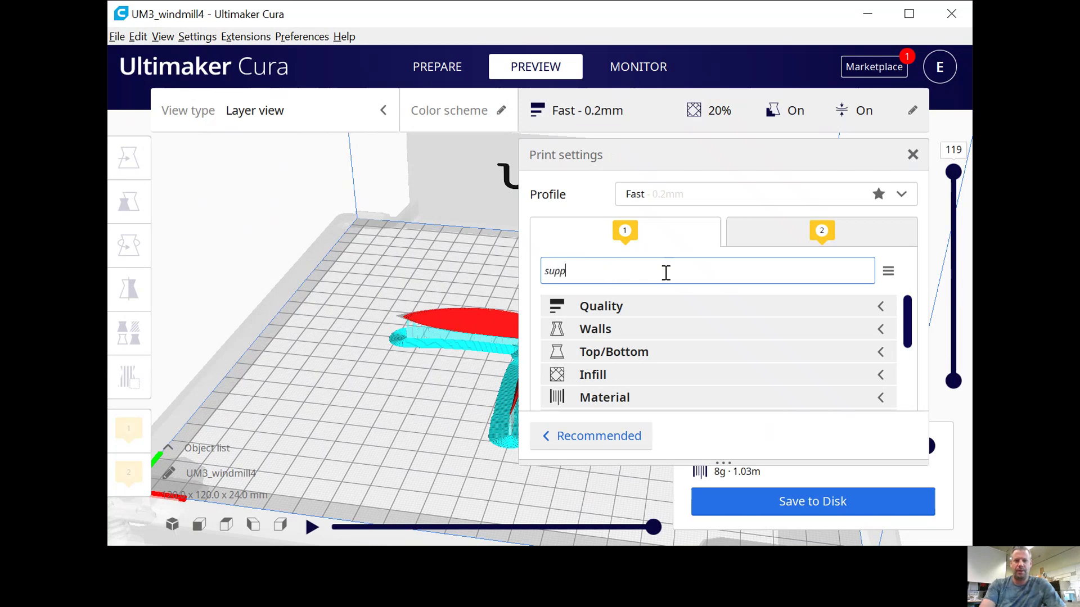
{"action": "left_click", "coordinate": [439, 406]}
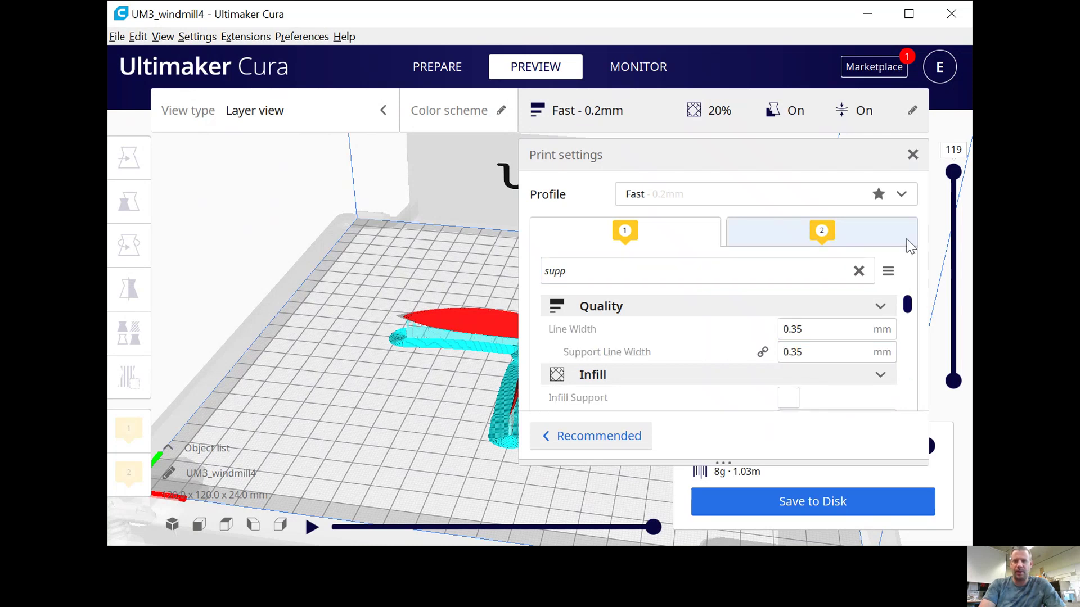
{"action": "scroll", "coordinate": [813, 335], "scroll_direction": "down", "scroll_amount": 5}
{"action": "scroll", "coordinate": [808, 357], "scroll_direction": "down", "scroll_amount": 6}
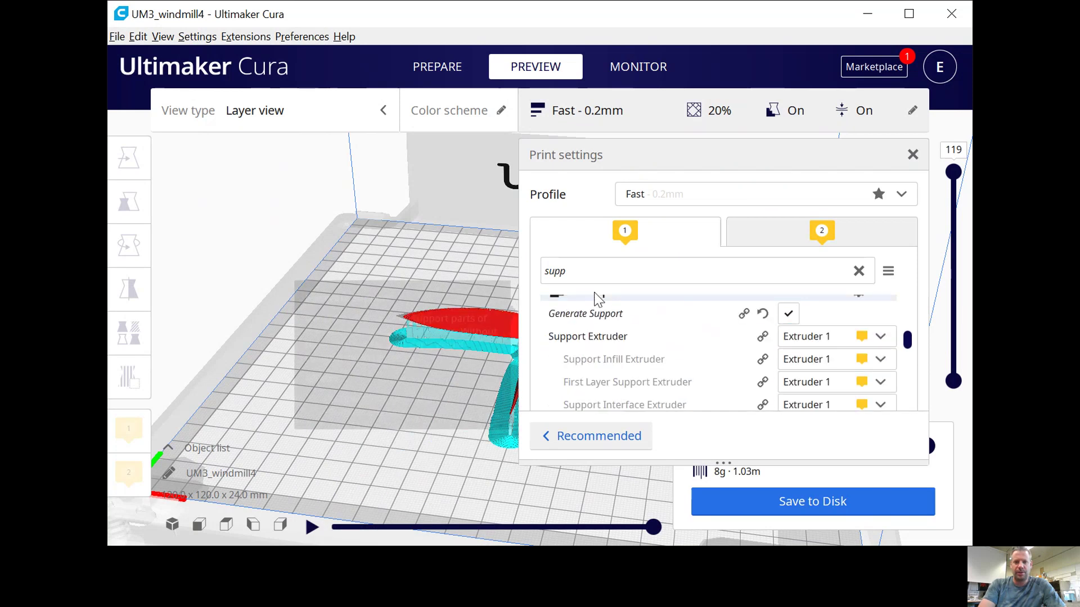
Turn Generate Support off and back on, then maximize the Cura window.
{"action": "mouse_move", "coordinate": [825, 319]}
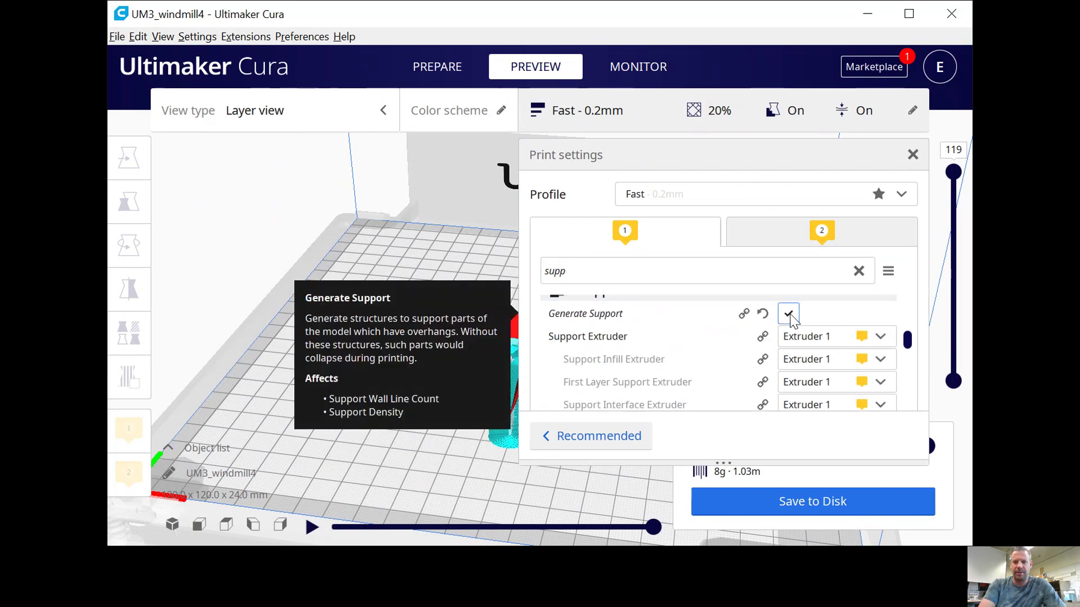
{"action": "left_click", "coordinate": [792, 317]}
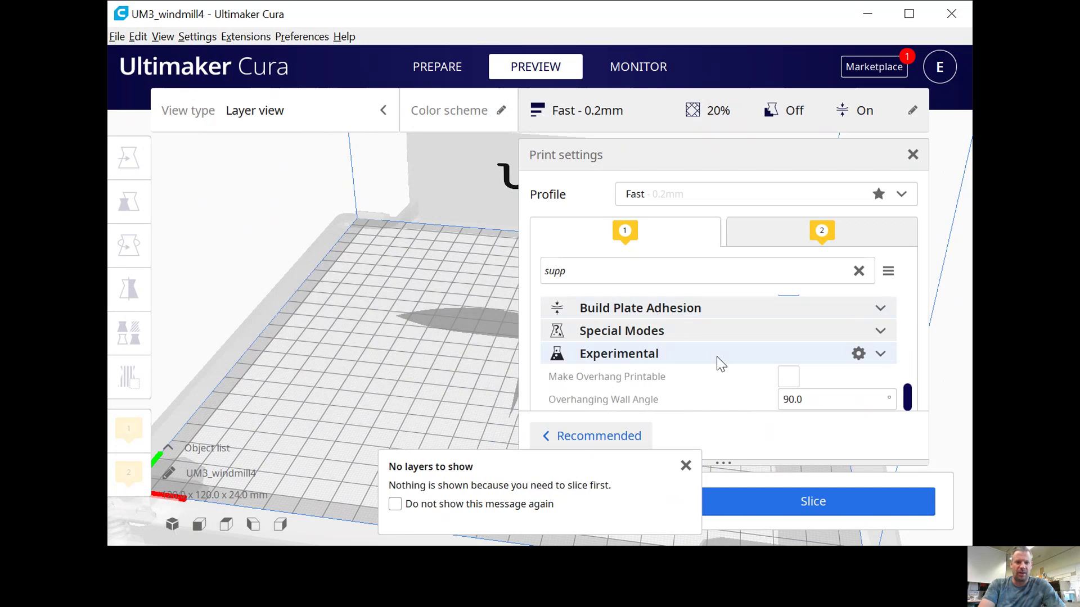
{"action": "scroll", "coordinate": [716, 360], "scroll_direction": "up", "scroll_amount": 3}
{"action": "scroll", "coordinate": [716, 352], "scroll_direction": "down", "scroll_amount": 1}
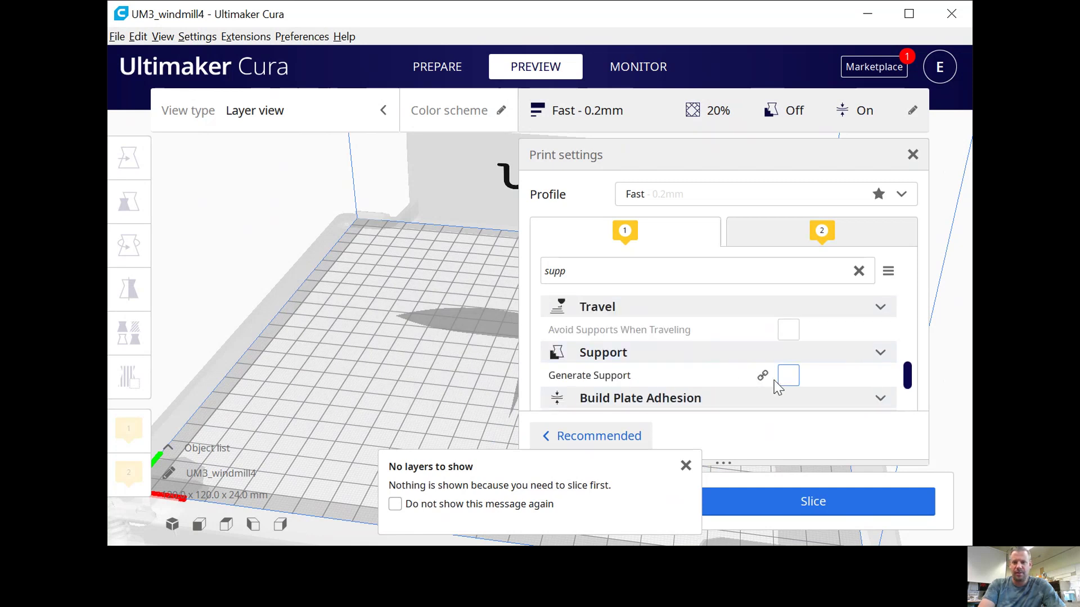
{"action": "left_click", "coordinate": [788, 376]}
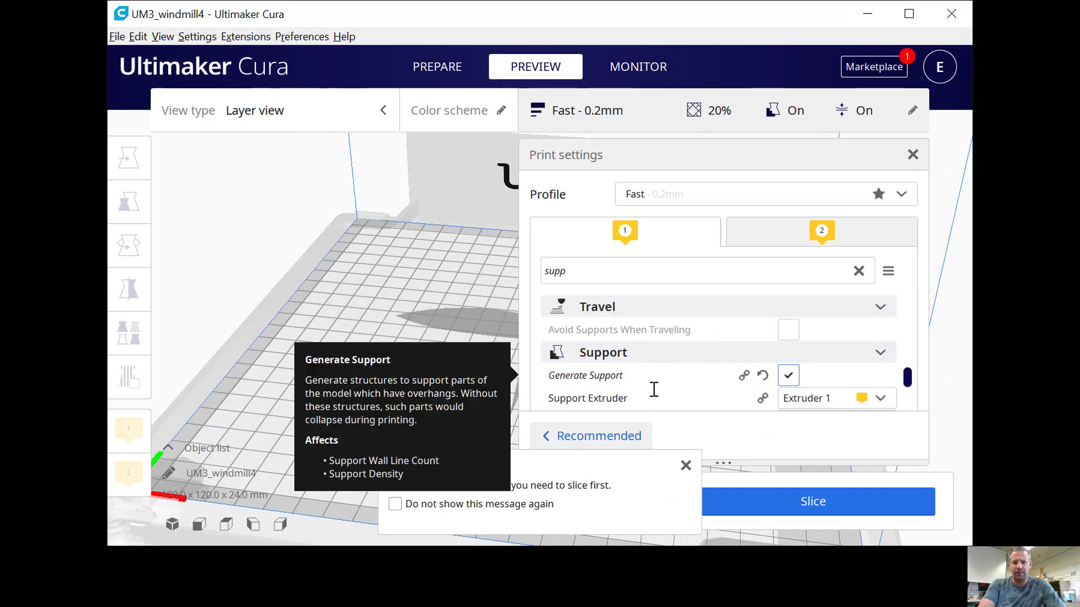
{"action": "scroll", "coordinate": [714, 360], "scroll_direction": "down", "scroll_amount": 6}
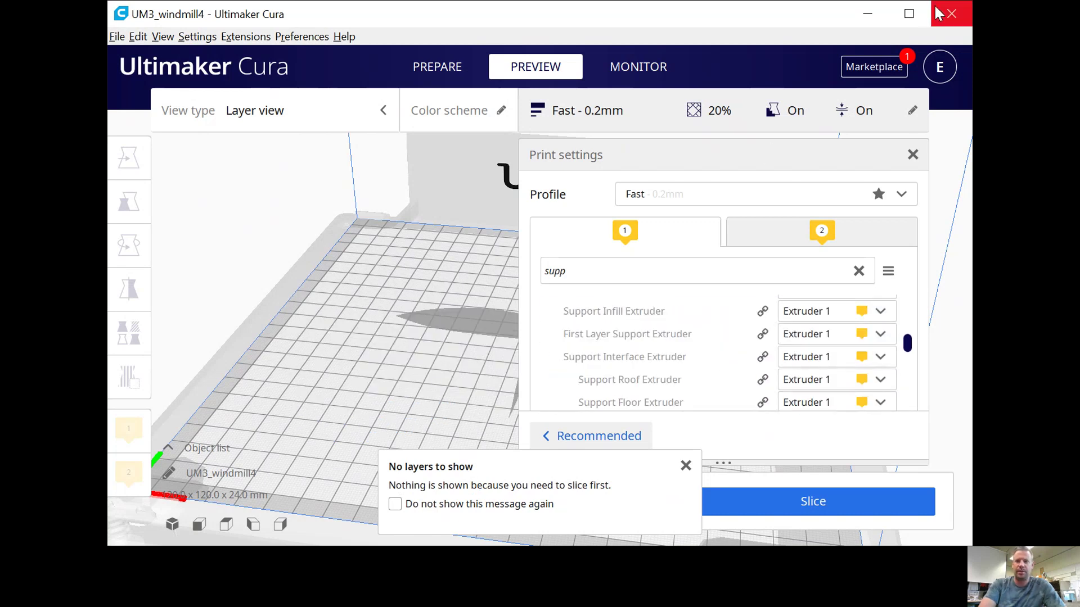
{"action": "left_click", "coordinate": [908, 13]}
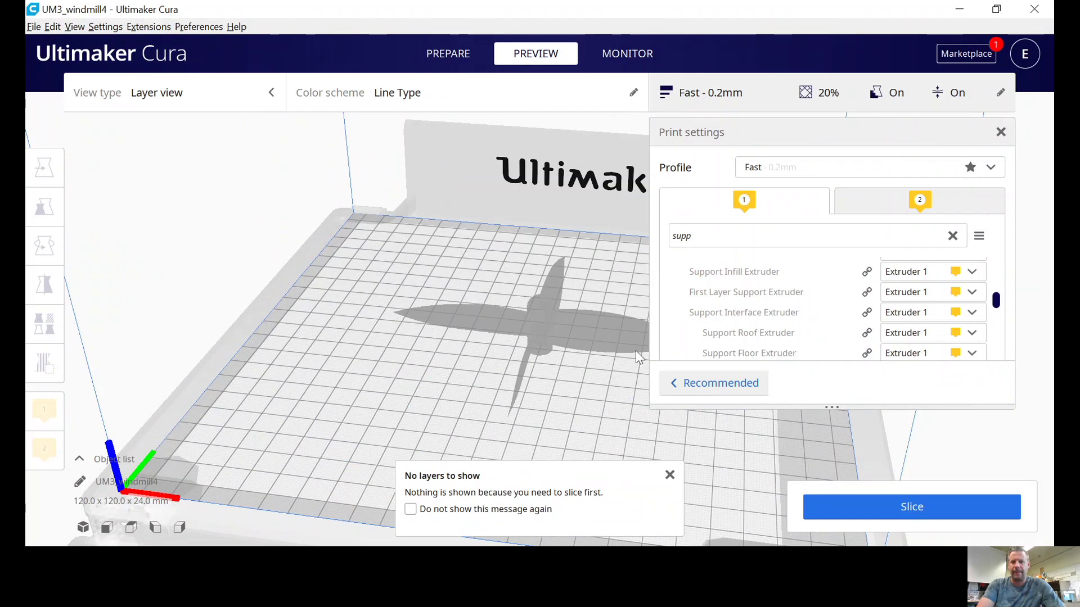
Replace the settings search with 'adh' to show the adhesion options.
{"action": "double_click", "coordinate": [735, 241]}
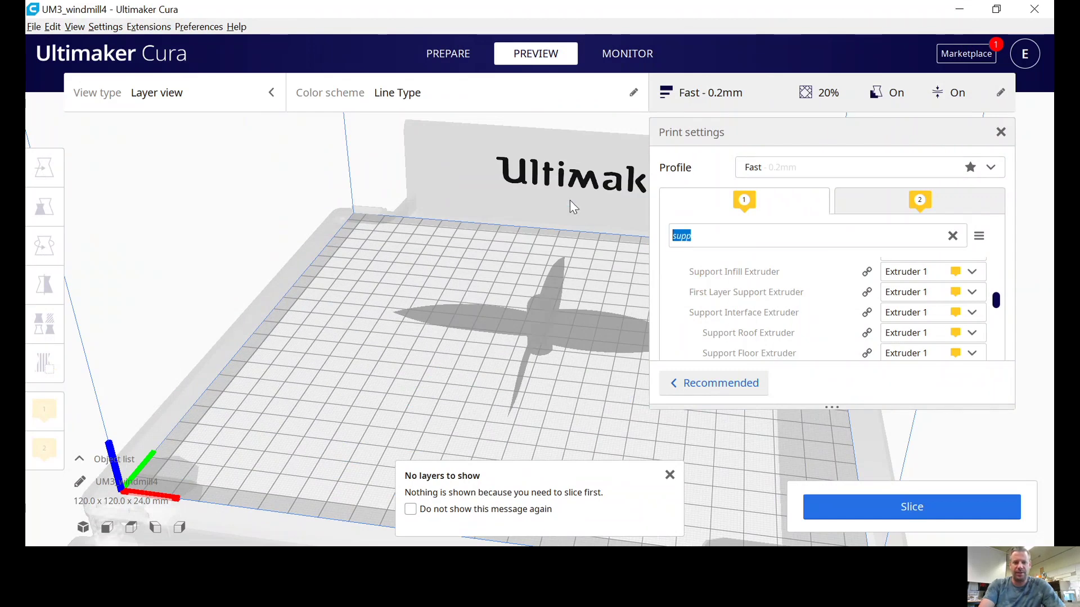
{"action": "type", "text": "ddh"}
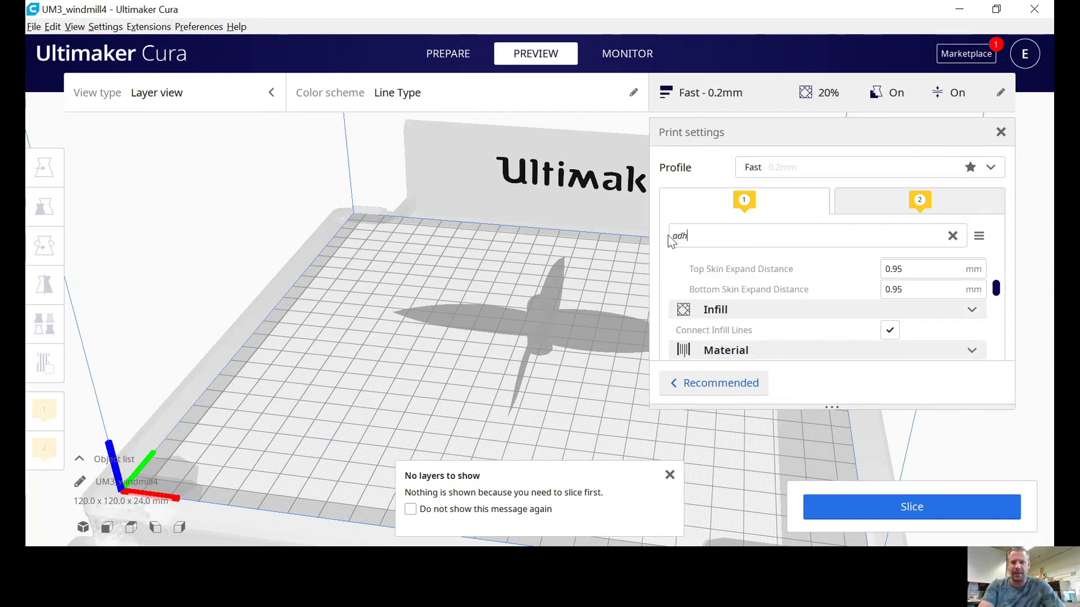
{"action": "scroll", "coordinate": [819, 312], "scroll_direction": "down", "scroll_amount": 6}
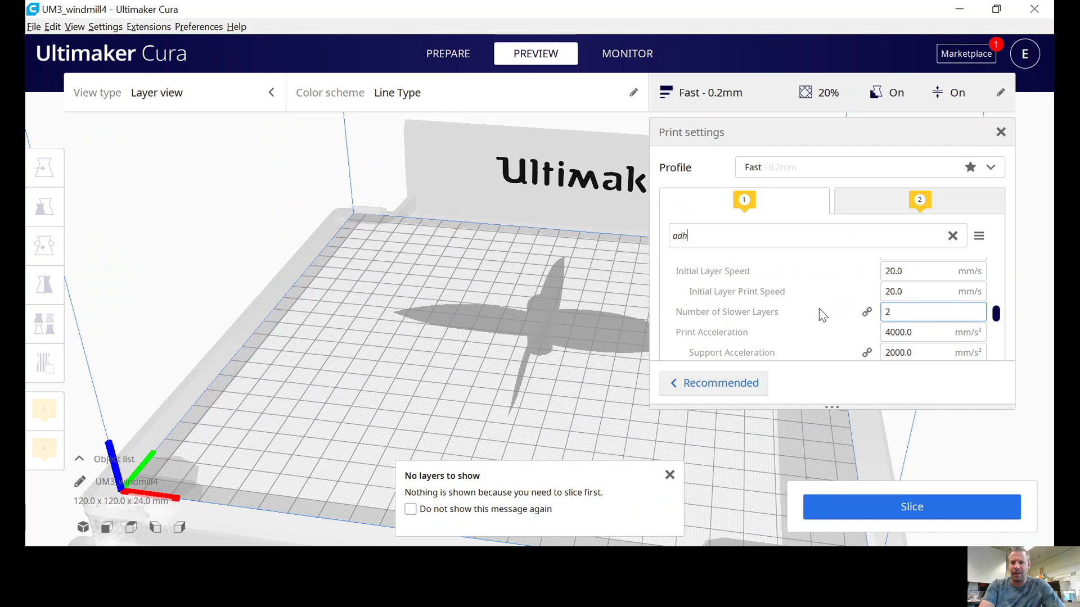
{"action": "scroll", "coordinate": [818, 315], "scroll_direction": "down", "scroll_amount": 2}
Set Build Plate Adhesion Type to Brim and re-slice the rotor.
{"action": "left_click", "coordinate": [931, 313]}
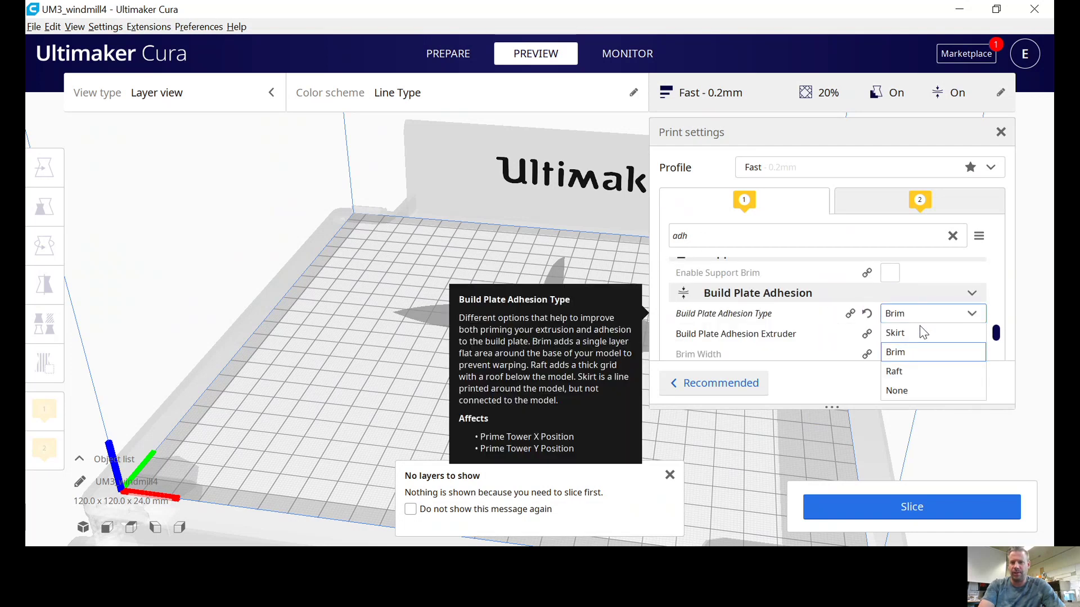
{"action": "left_click", "coordinate": [906, 334]}
{"action": "left_click", "coordinate": [916, 313]}
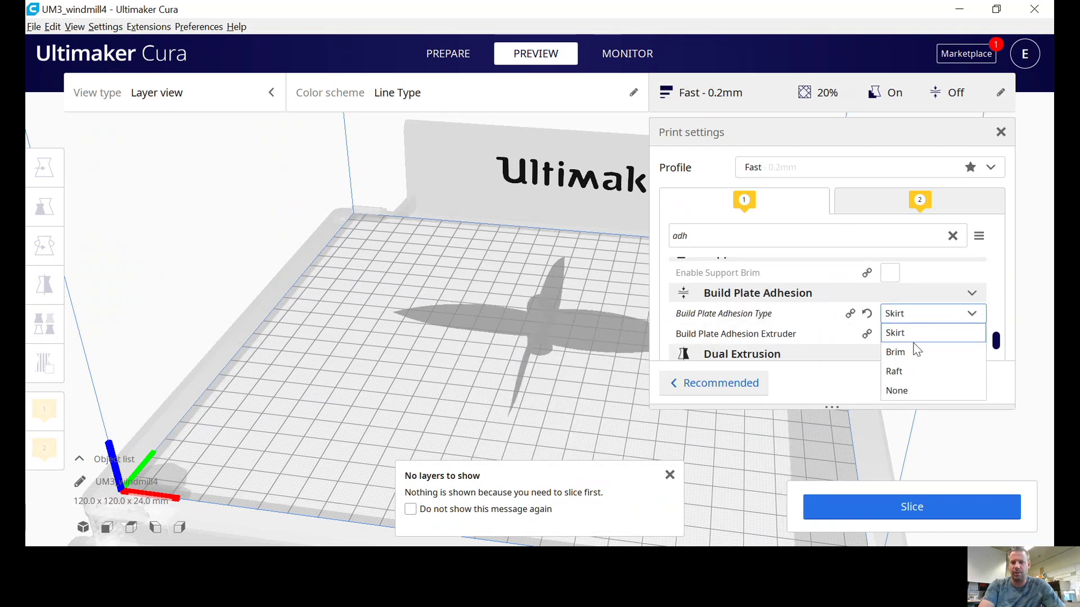
{"action": "left_click", "coordinate": [912, 353]}
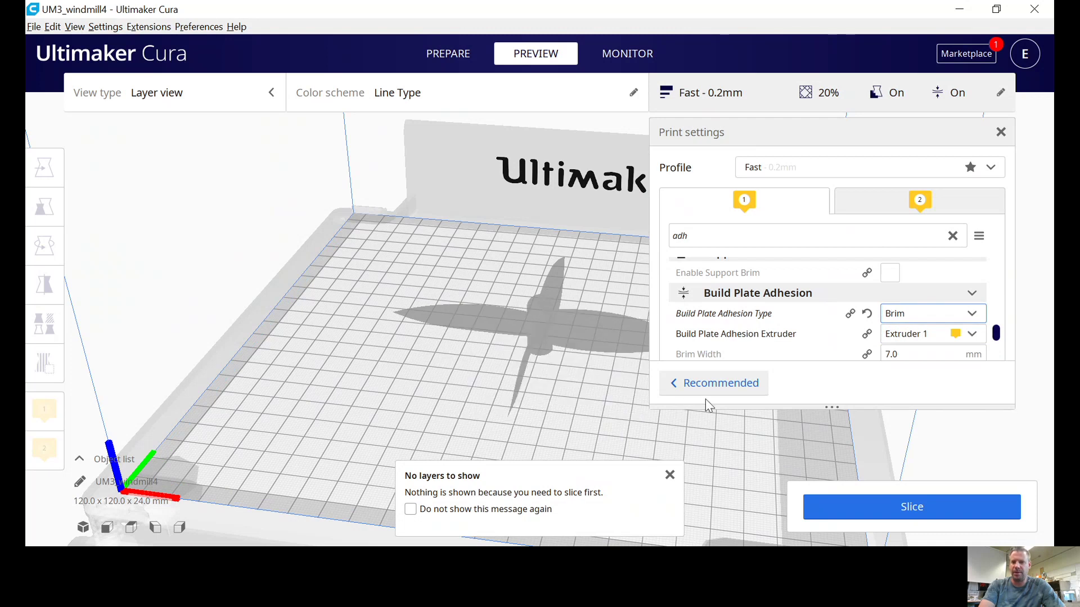
{"action": "left_click", "coordinate": [806, 504]}
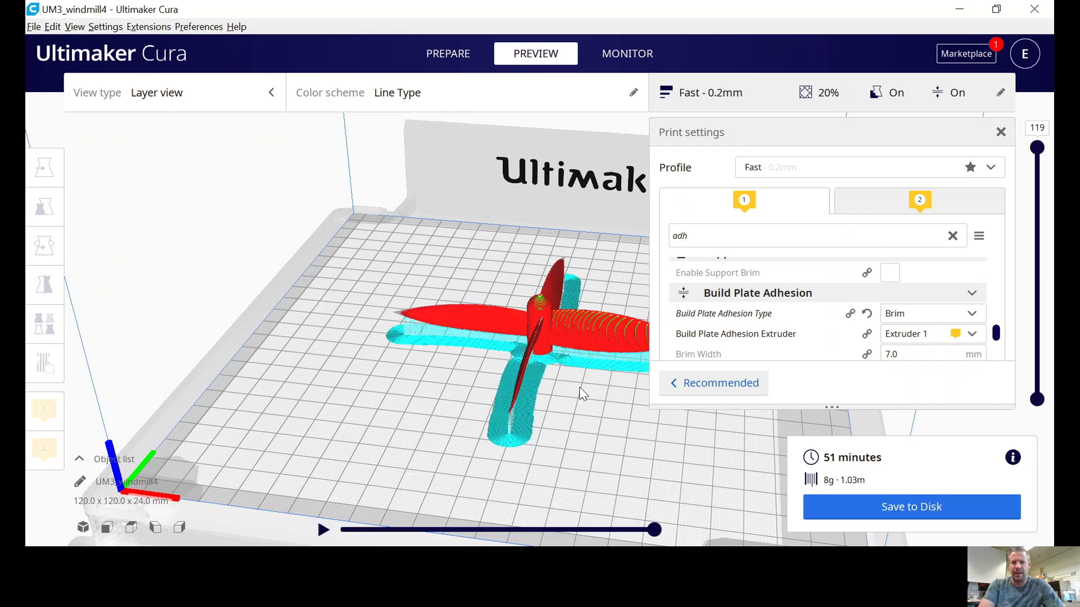
Orbit to a low side view and scrub the layer slider through the sliced layers.
{"action": "scroll", "coordinate": [582, 453], "scroll_direction": "up", "scroll_amount": 1}
{"action": "right_click_drag", "start_coordinate": [582, 452], "coordinate": [585, 419]}
{"action": "mouse_move", "coordinate": [1041, 155]}
{"action": "left_mouse_down"}
{"action": "mouse_move", "coordinate": [1049, 416]}
{"action": "mouse_move", "coordinate": [1039, 147]}
{"action": "left_mouse_up"}
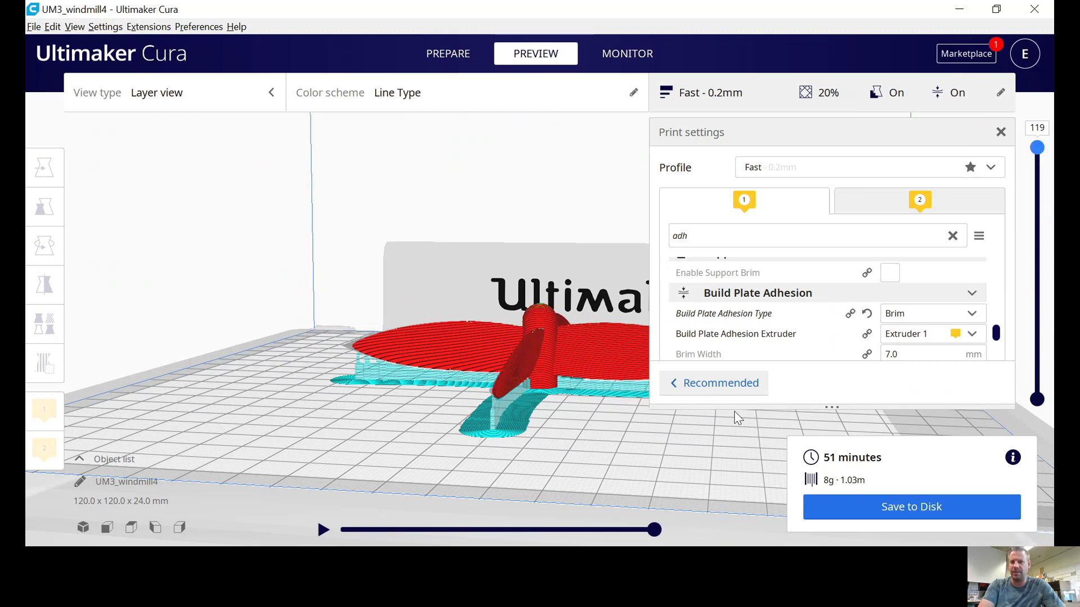